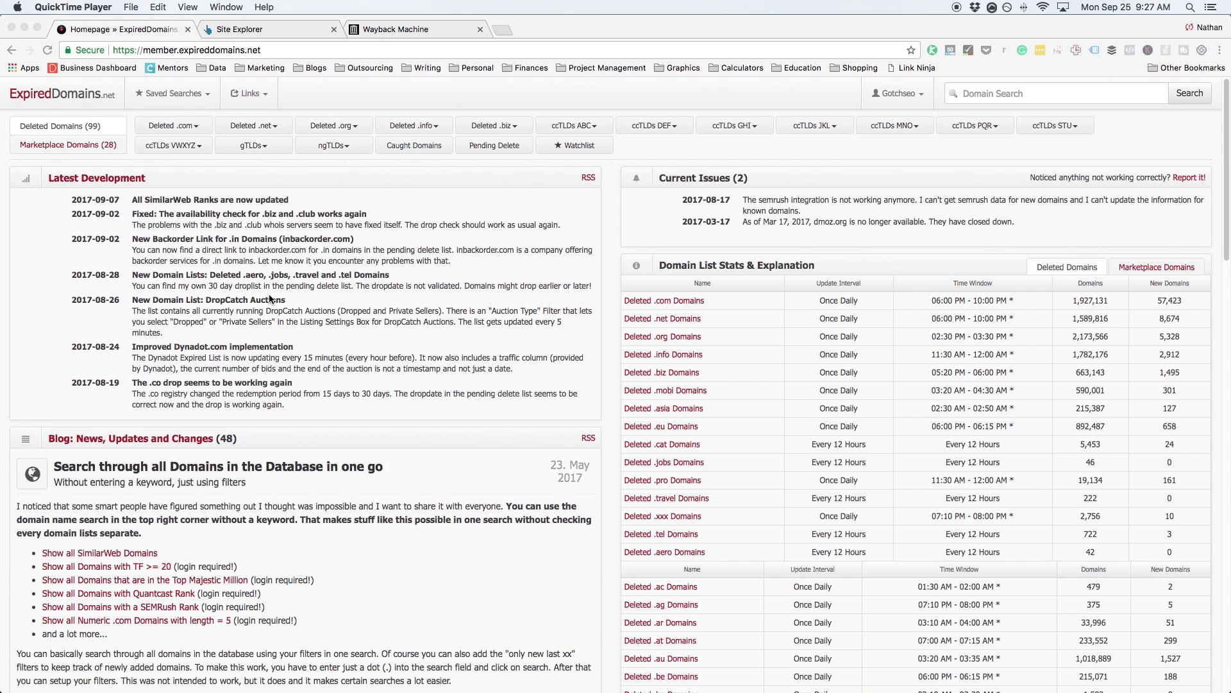
# - Open the ExpiredDomains.net list of all domains with TF of at least 20
pyautogui.scroll(-2, 342, 325)
pyautogui.scroll(-1, 346, 342)
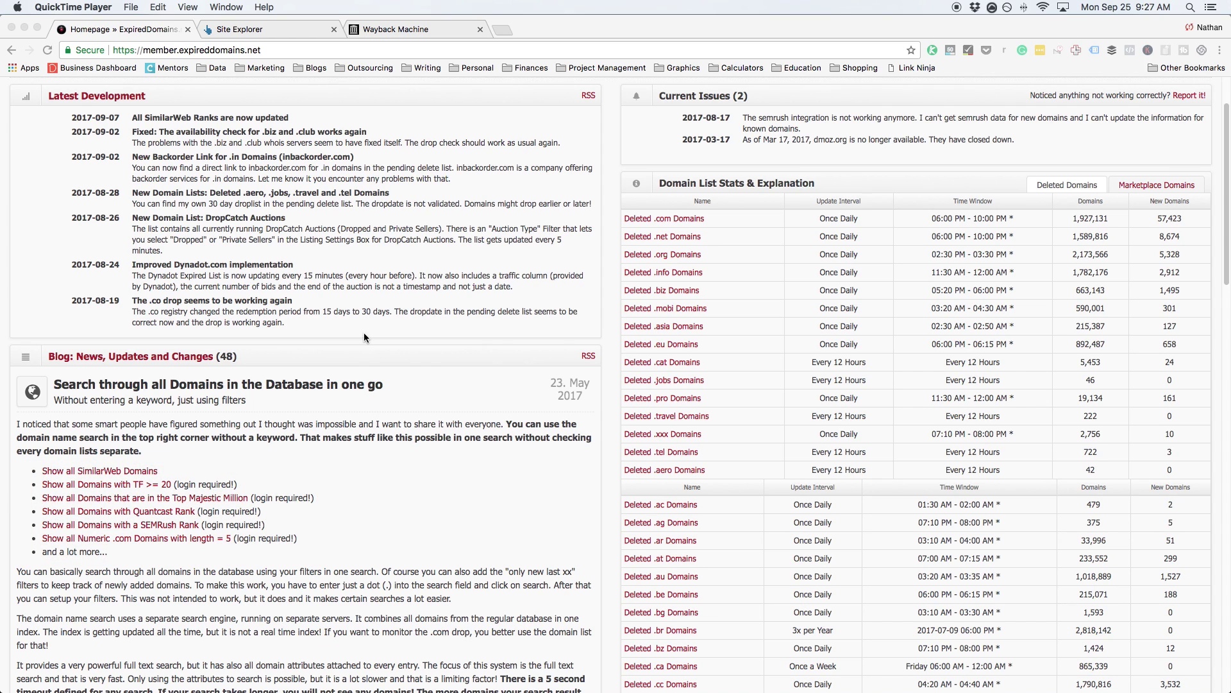
pyautogui.scroll(-4, 385, 359)
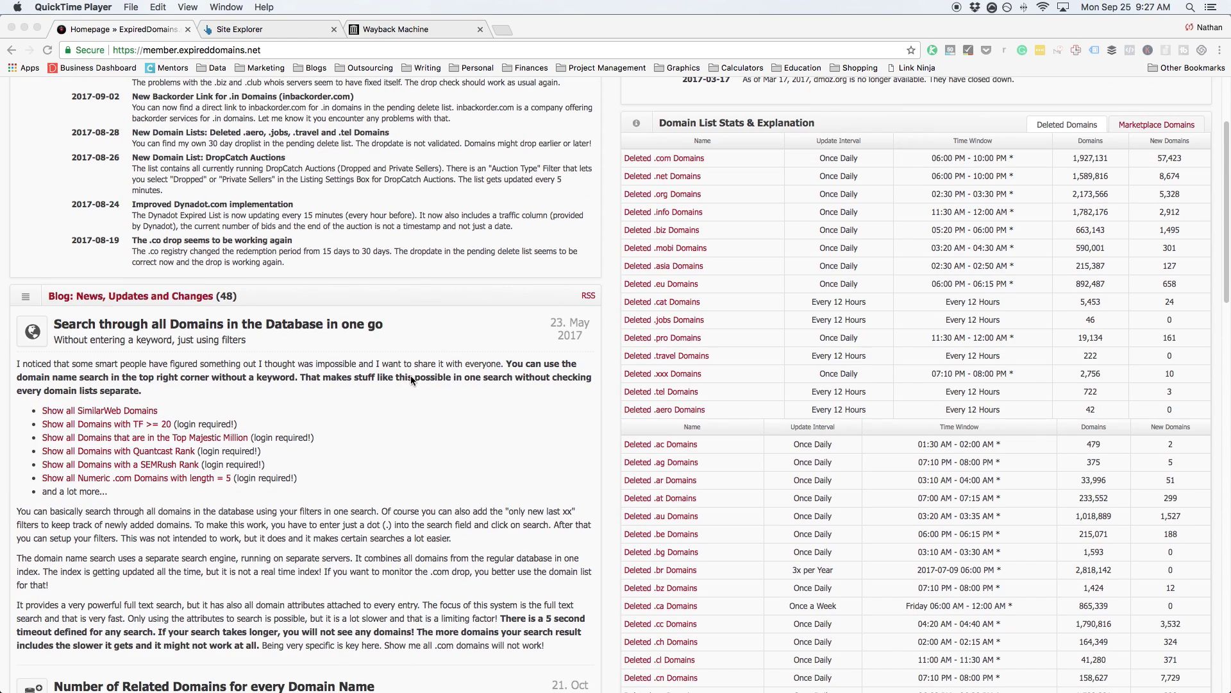
pyautogui.scroll(-1, 409, 406)
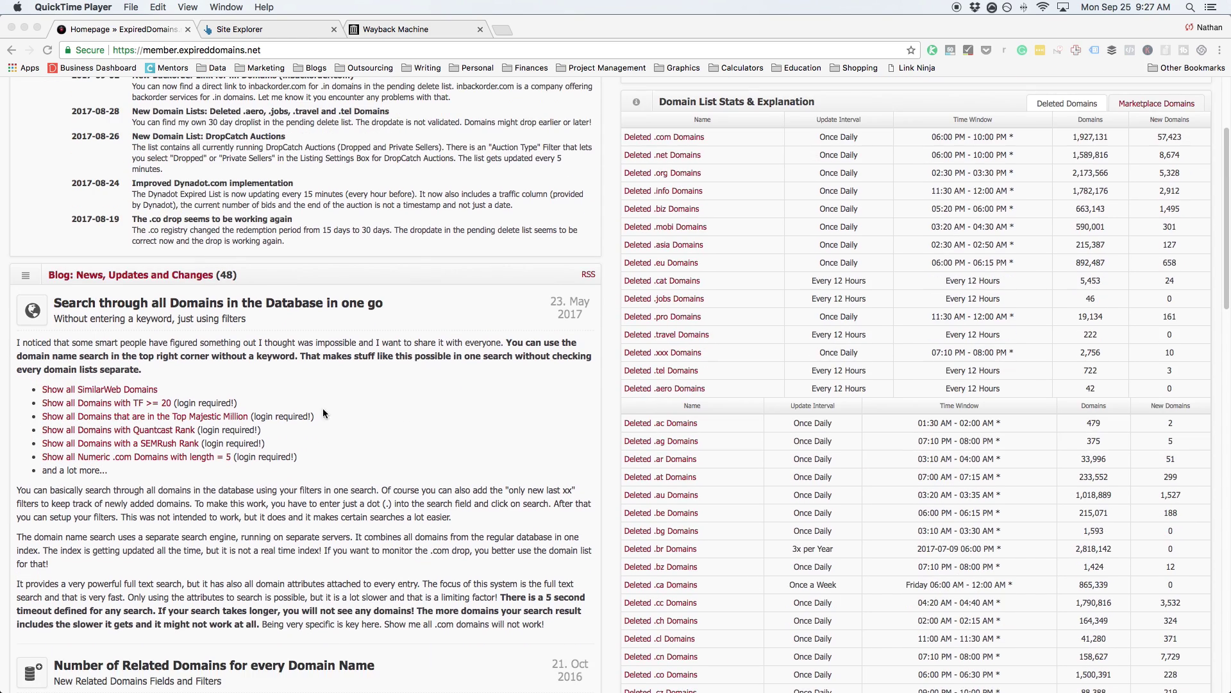
pyautogui.click(117, 402)
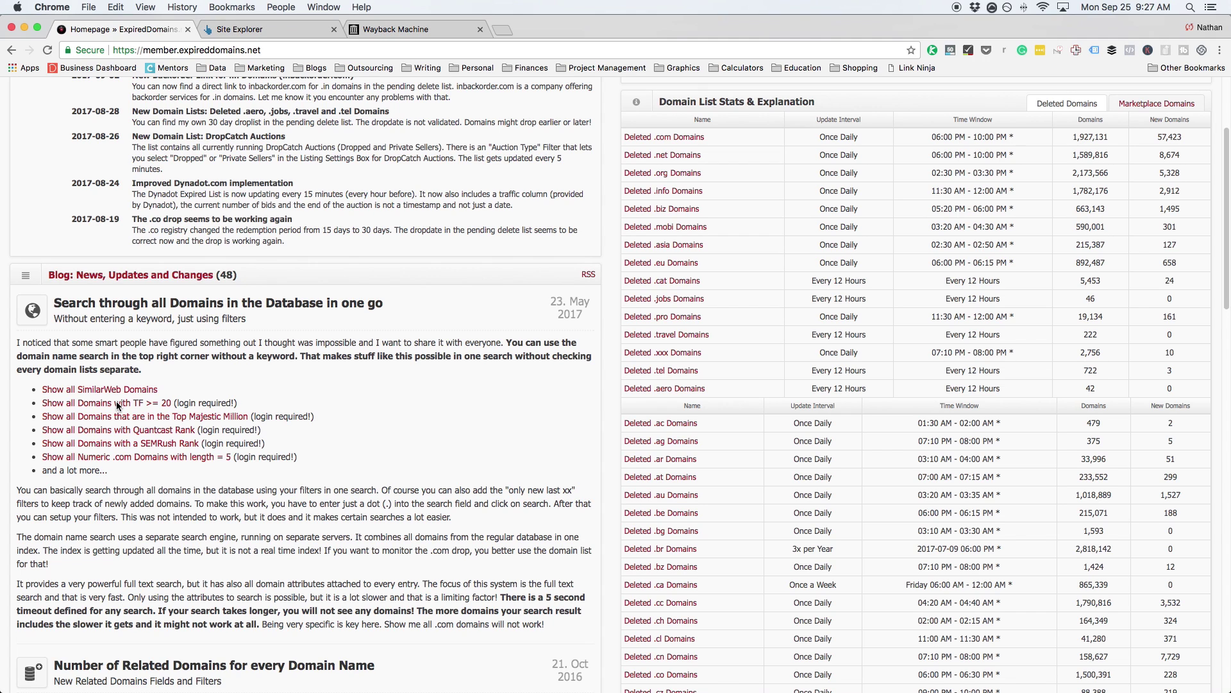
pyautogui.click(112, 404)
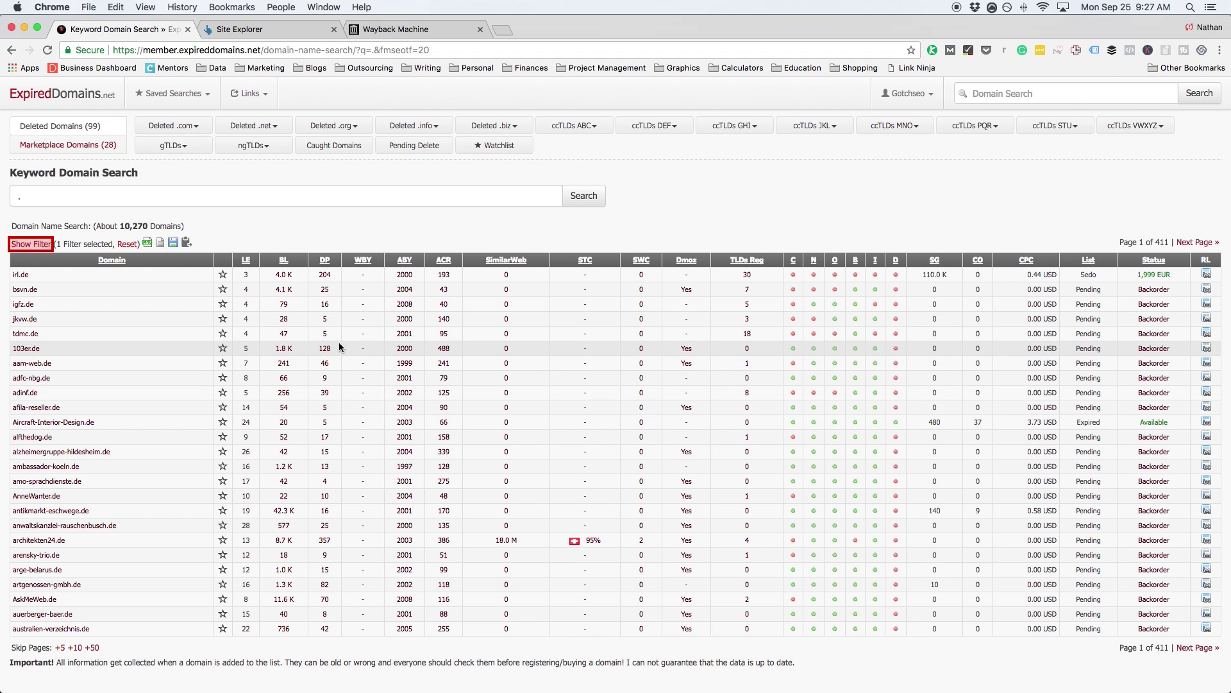
# - Filter the list to domains whose .com, .net and .org names are all available
pyautogui.click(36, 245)
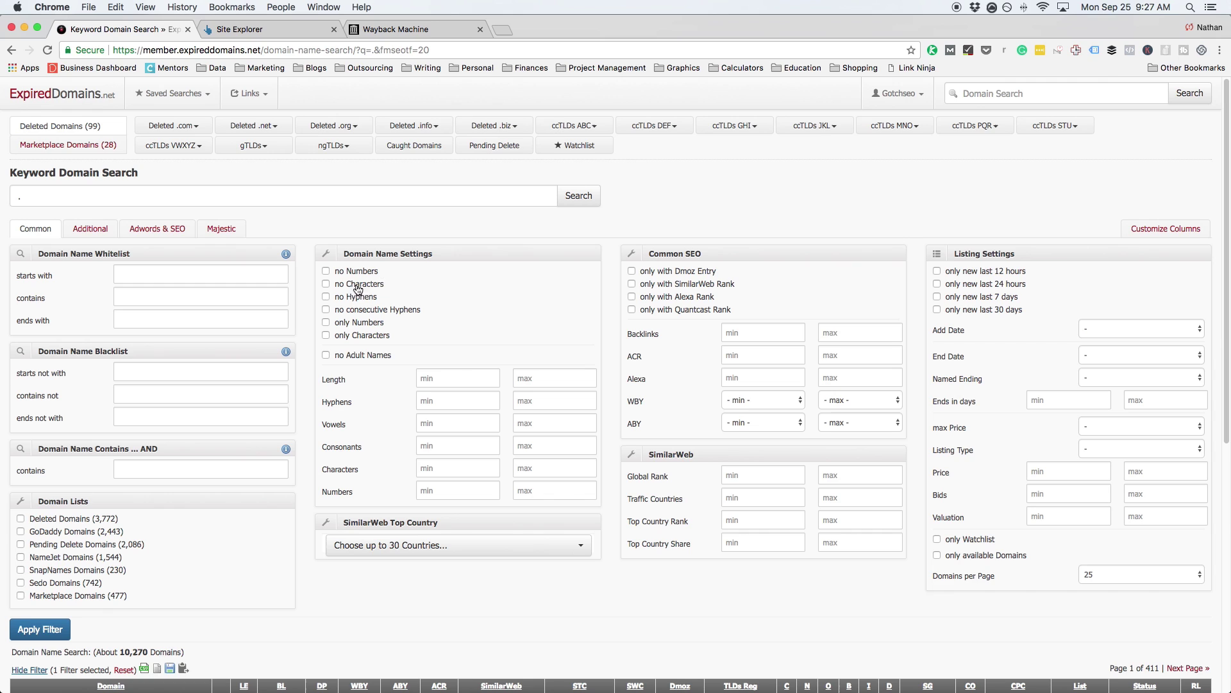
pyautogui.scroll(-1, 99, 239)
pyautogui.click(90, 216)
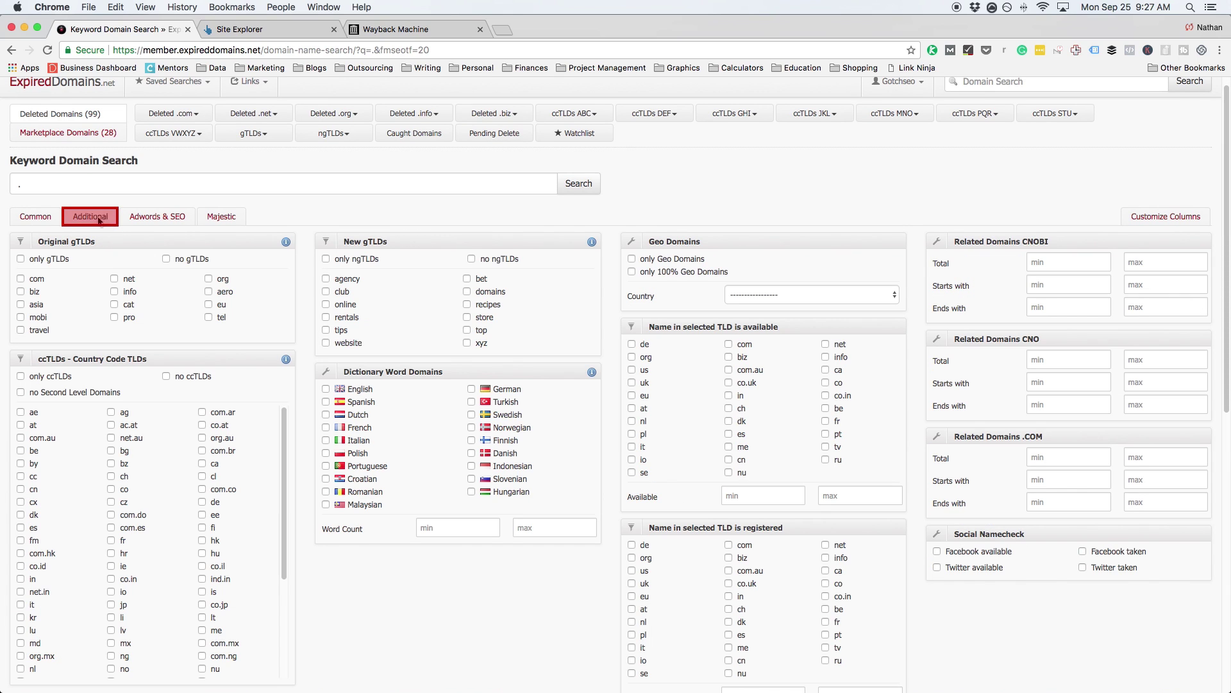
pyautogui.scroll(-1, 641, 375)
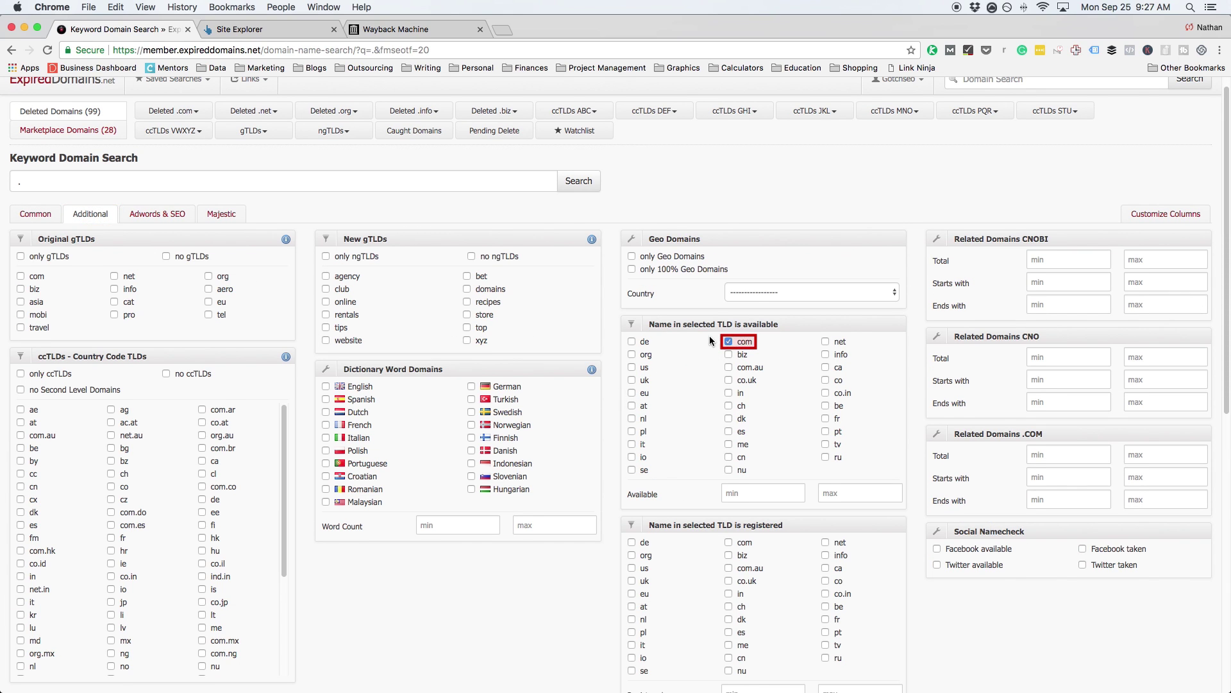
pyautogui.click(729, 342)
pyautogui.click(826, 341)
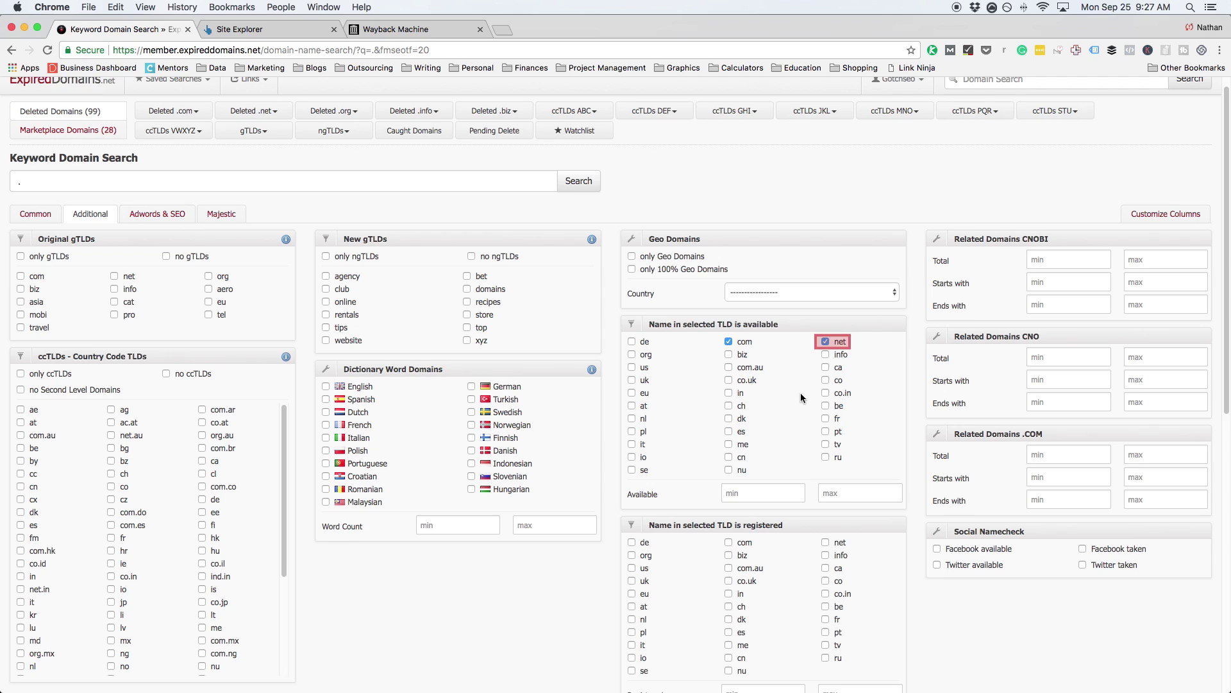
pyautogui.scroll(-1, 801, 398)
pyautogui.click(632, 336)
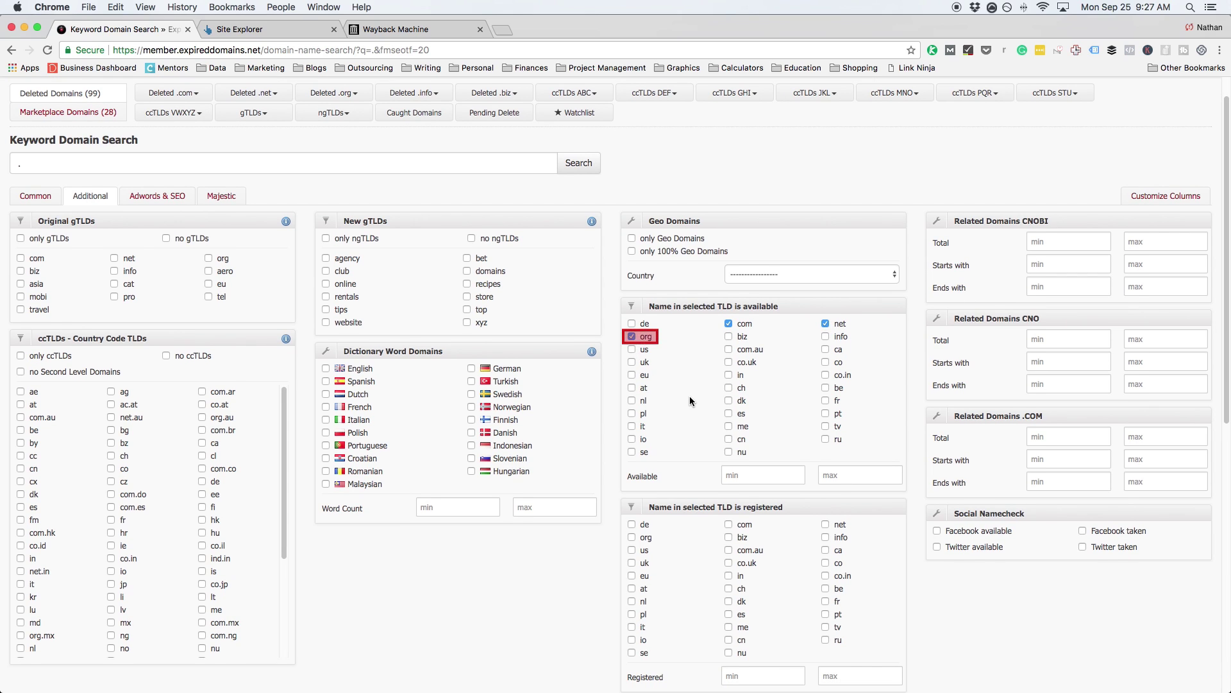
pyautogui.scroll(-1, 690, 401)
pyautogui.scroll(-3, 668, 399)
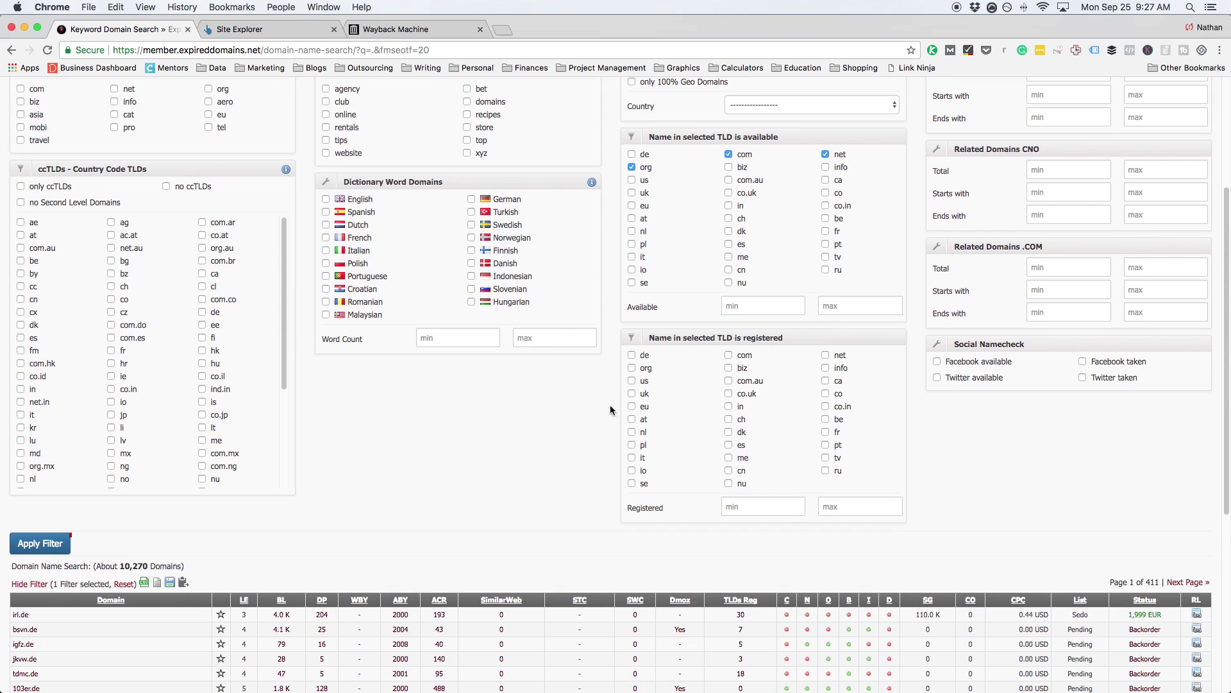
pyautogui.click(53, 544)
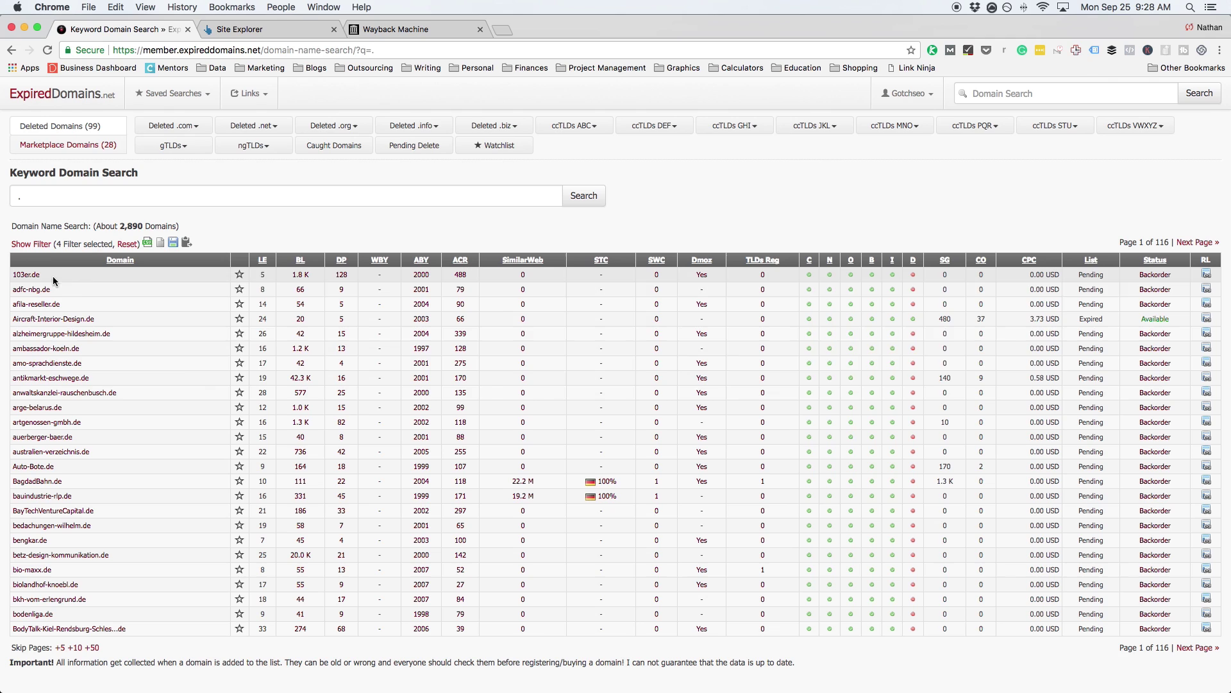
# - Switch to the Deleted .com Domains list, keeping the four filters applied
pyautogui.moveTo(193, 127)
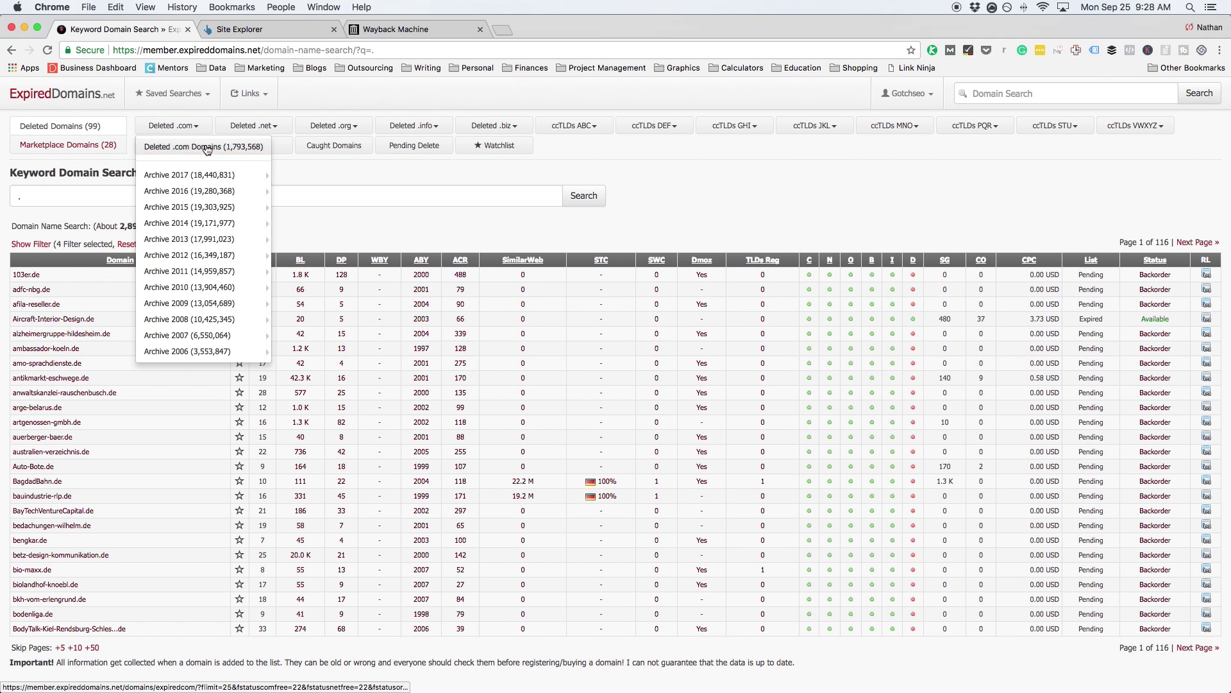
pyautogui.click(206, 148)
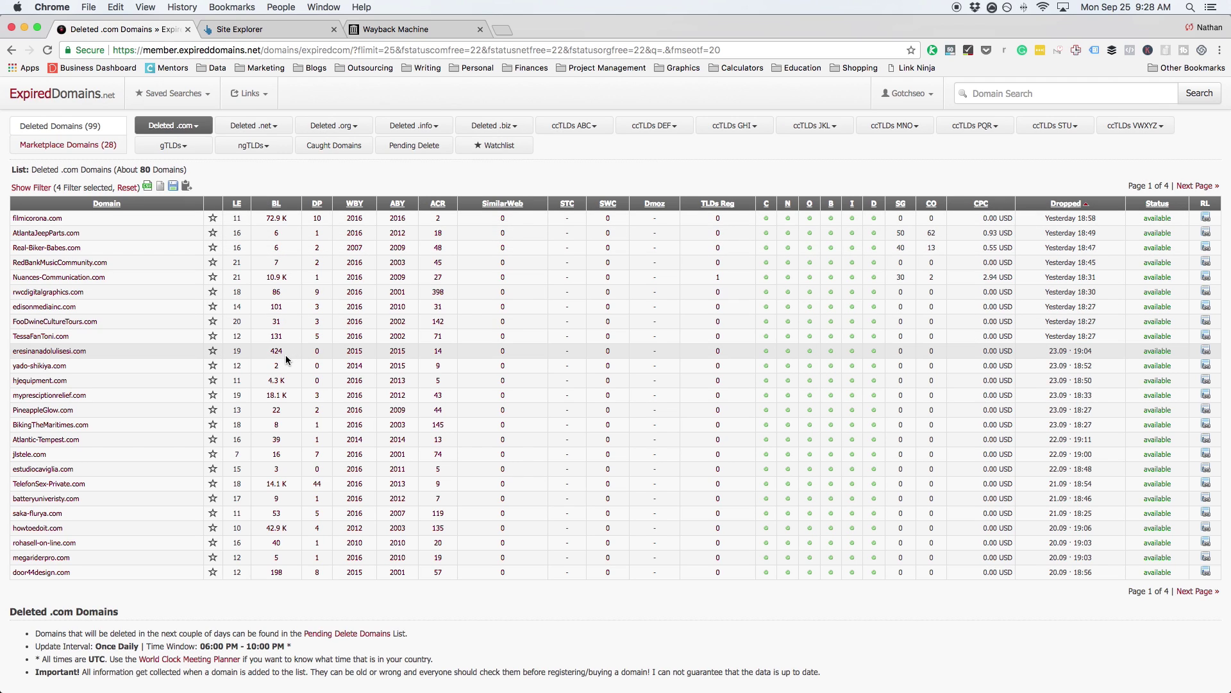
# - Review filmicorona.com's backlinks in Ahrefs Site Explorer, then return to the deleted .com list
pyautogui.press('super+c')
pyautogui.click(272, 33)
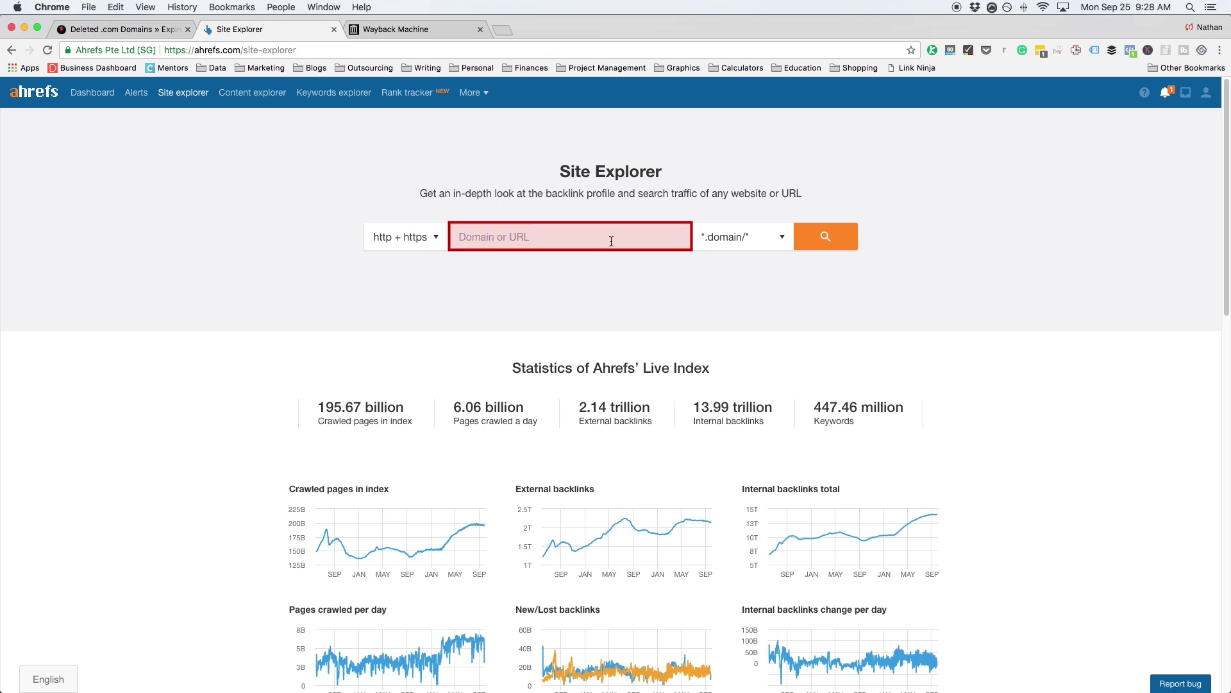
pyautogui.press('super+v')
pyautogui.click(826, 238)
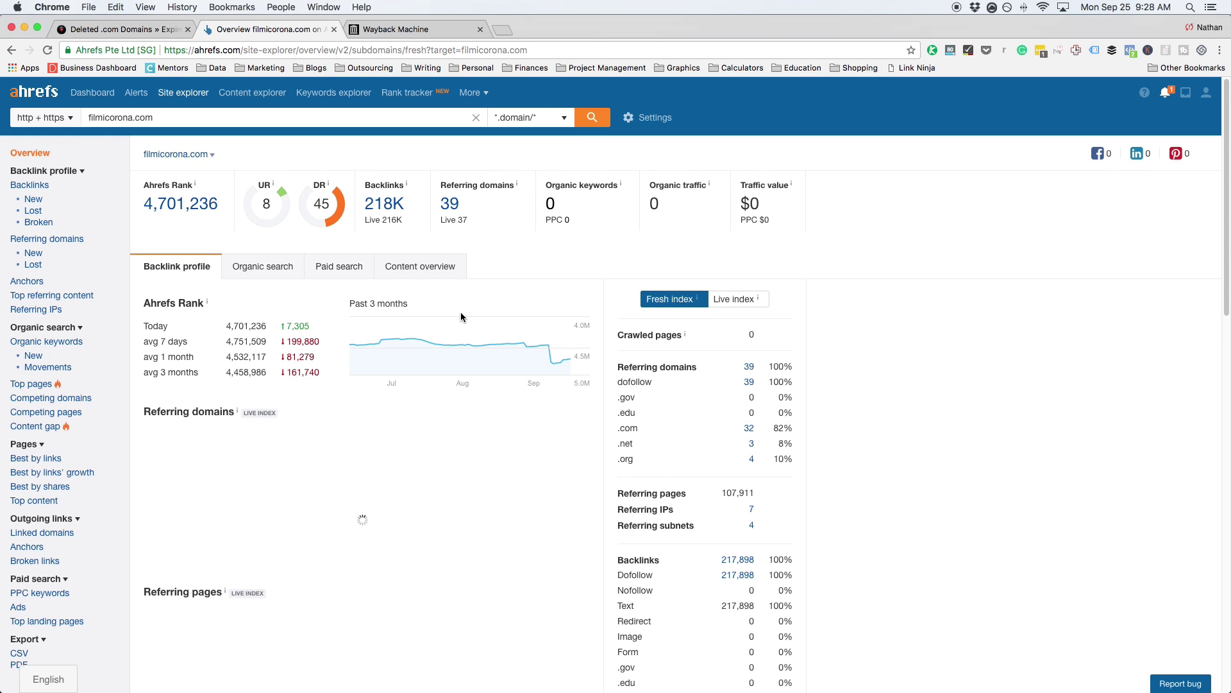
pyautogui.click(30, 185)
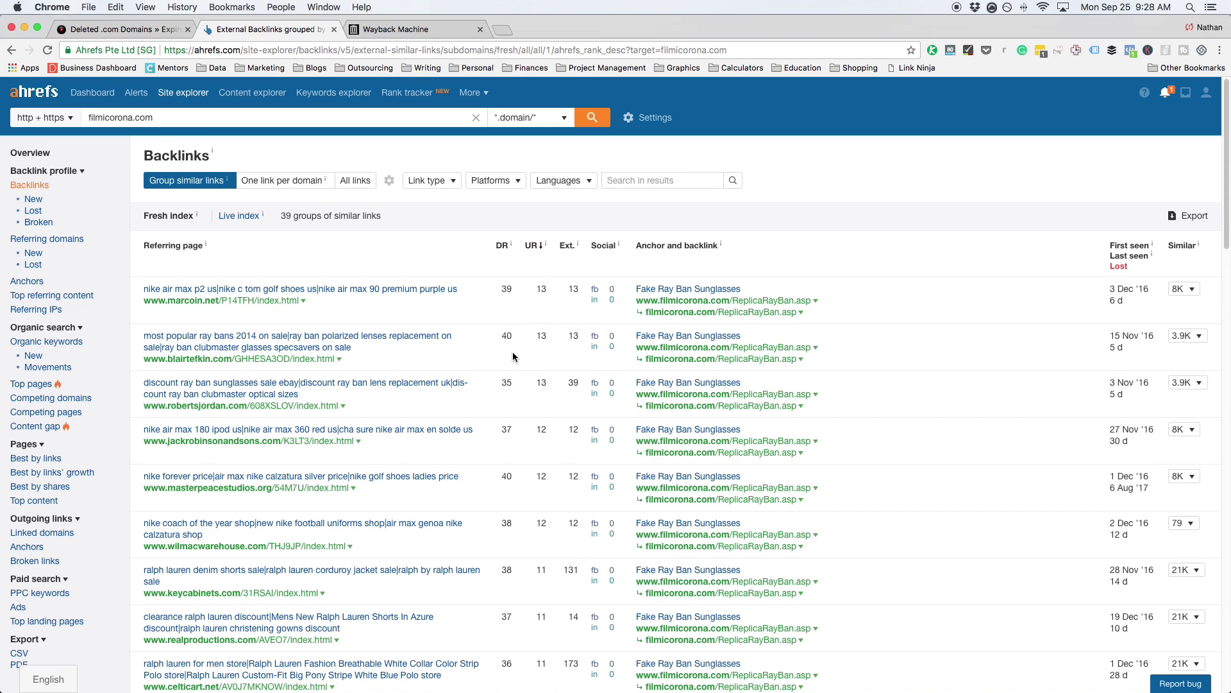
pyautogui.scroll(-15, 513, 352)
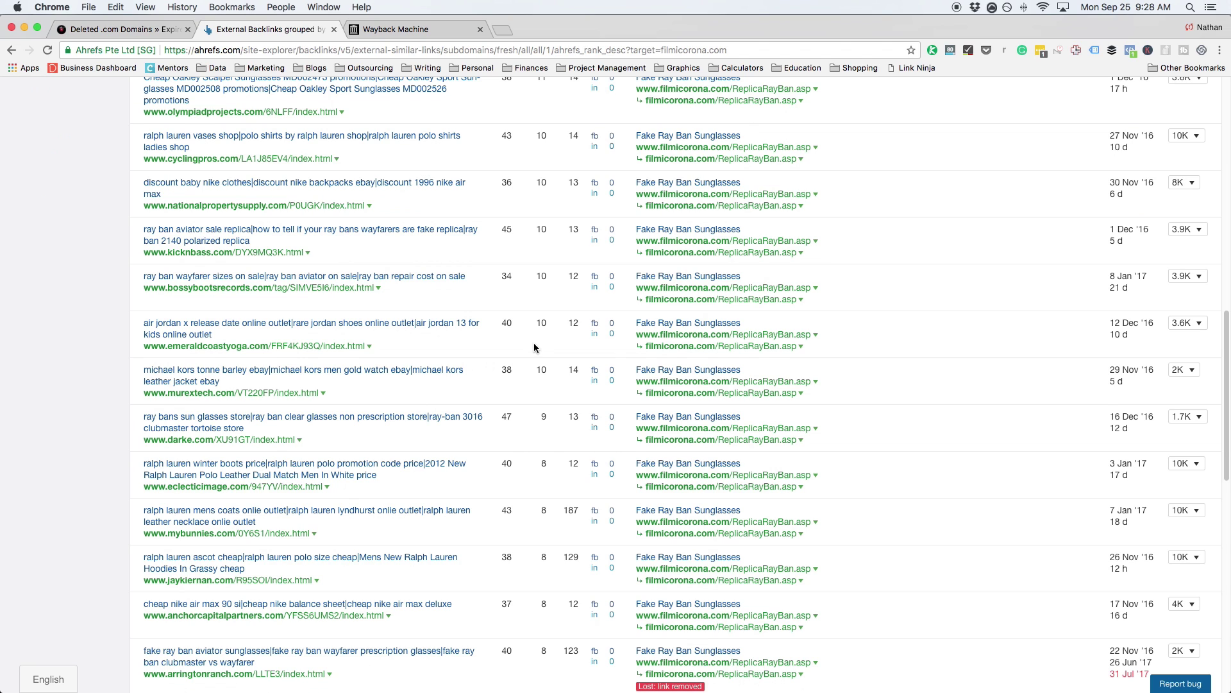
pyautogui.click(130, 29)
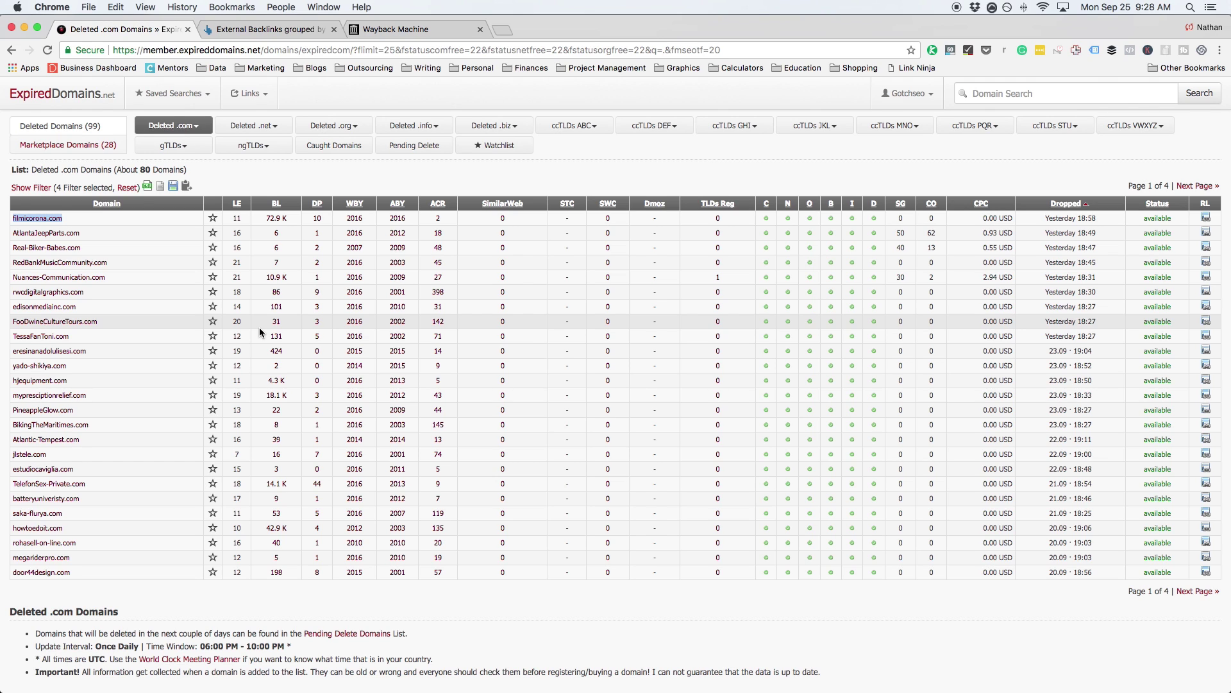
# - Sort the deleted .com list by most backlinks and review howtoedoit.com's Ahrefs backlinks
pyautogui.click(276, 204)
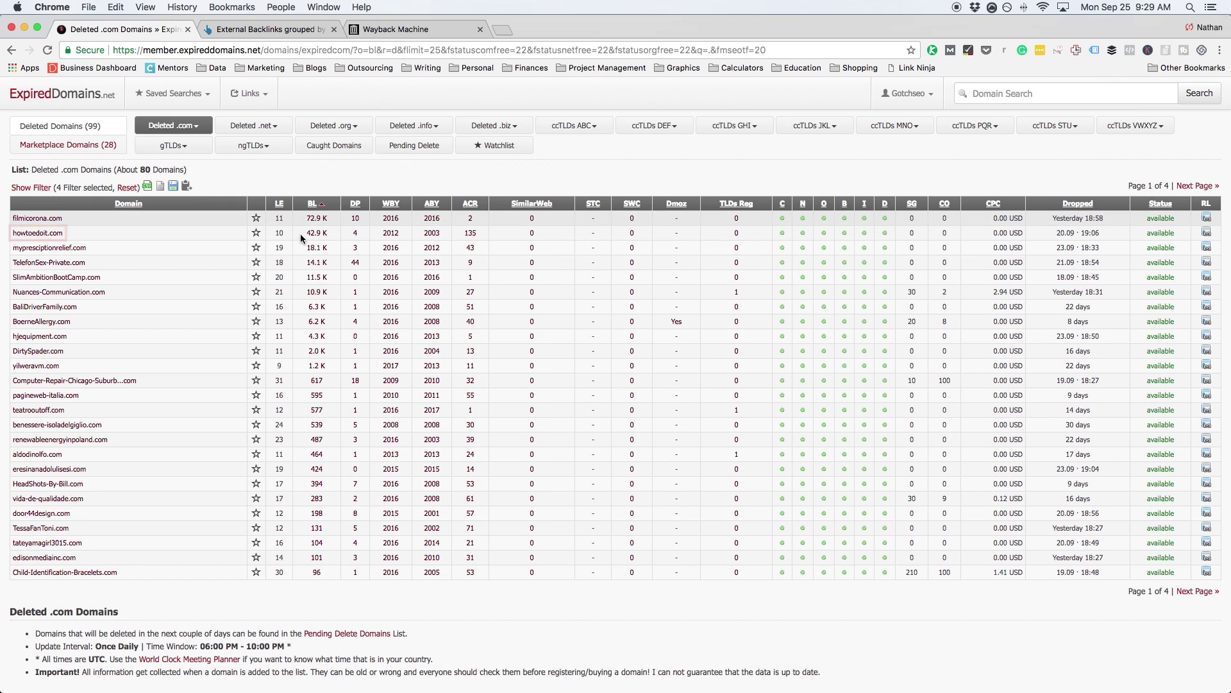
pyautogui.moveTo(62, 234); pyautogui.dragTo(14, 233)
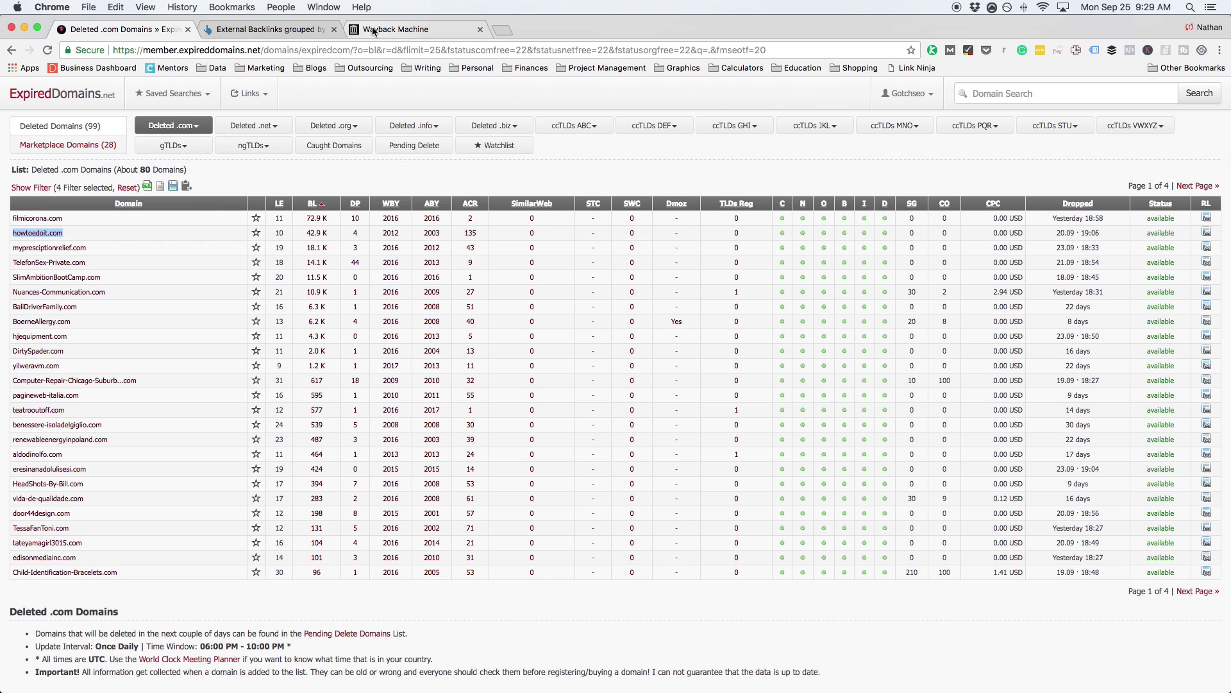
pyautogui.click(270, 29)
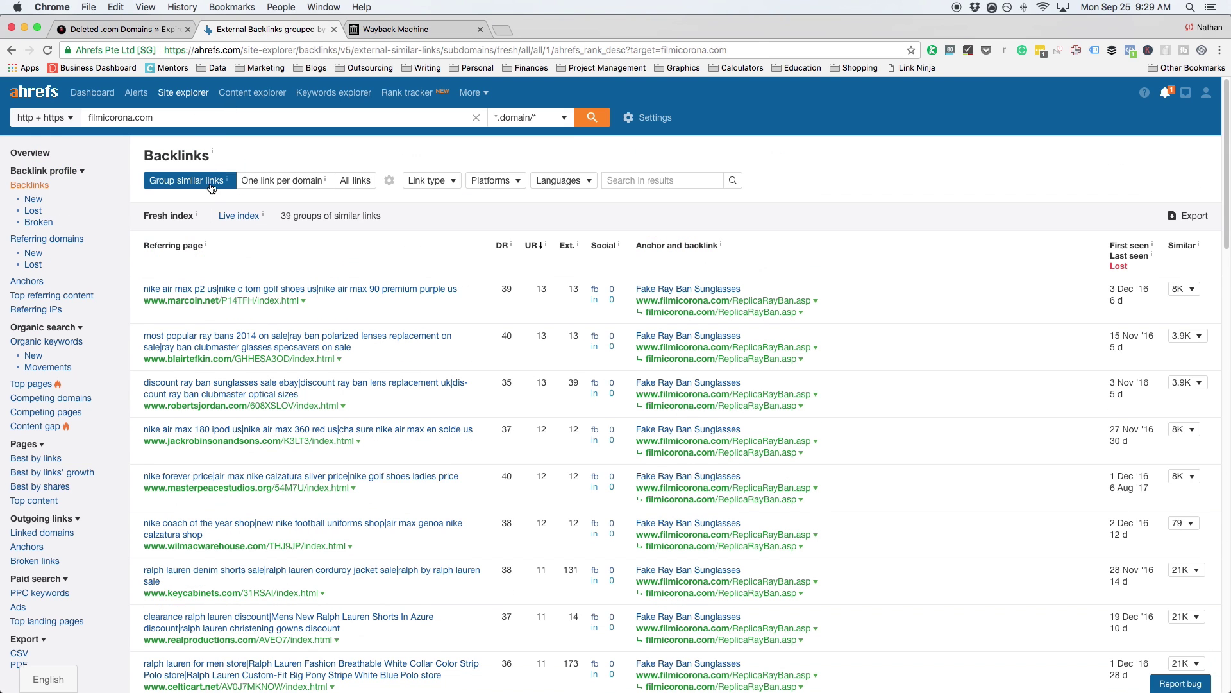
pyautogui.tripleClick(168, 118)
pyautogui.press('super+v')
pyautogui.press('Return')
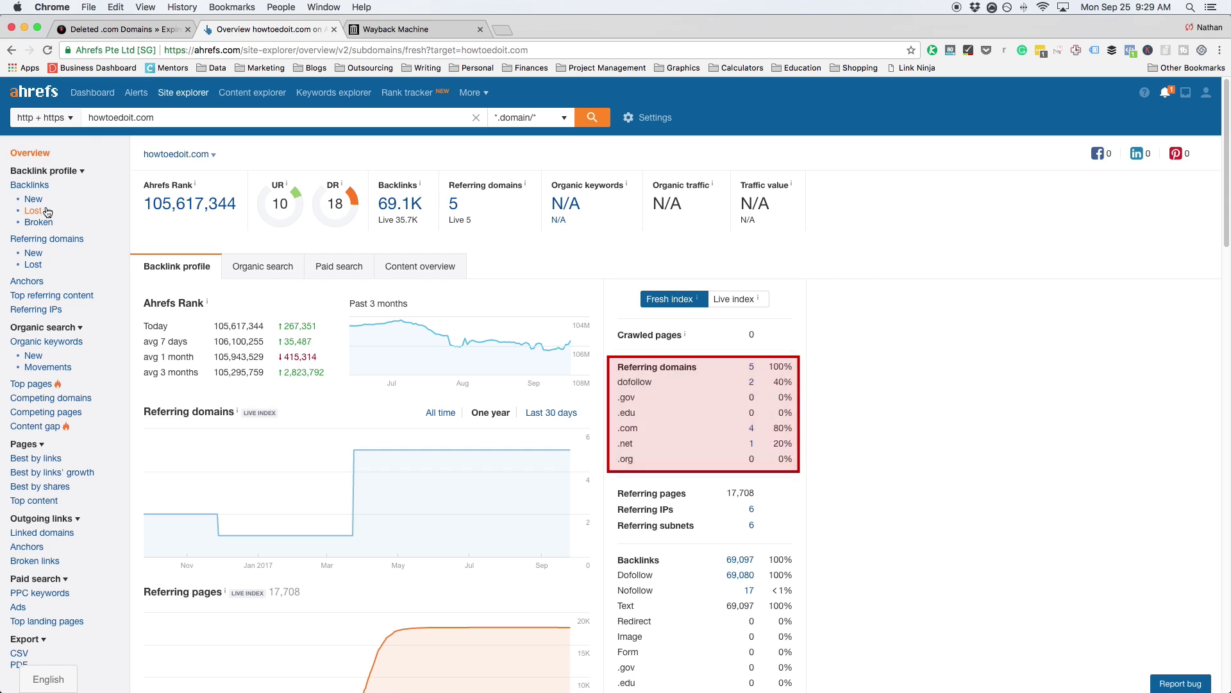
pyautogui.click(29, 185)
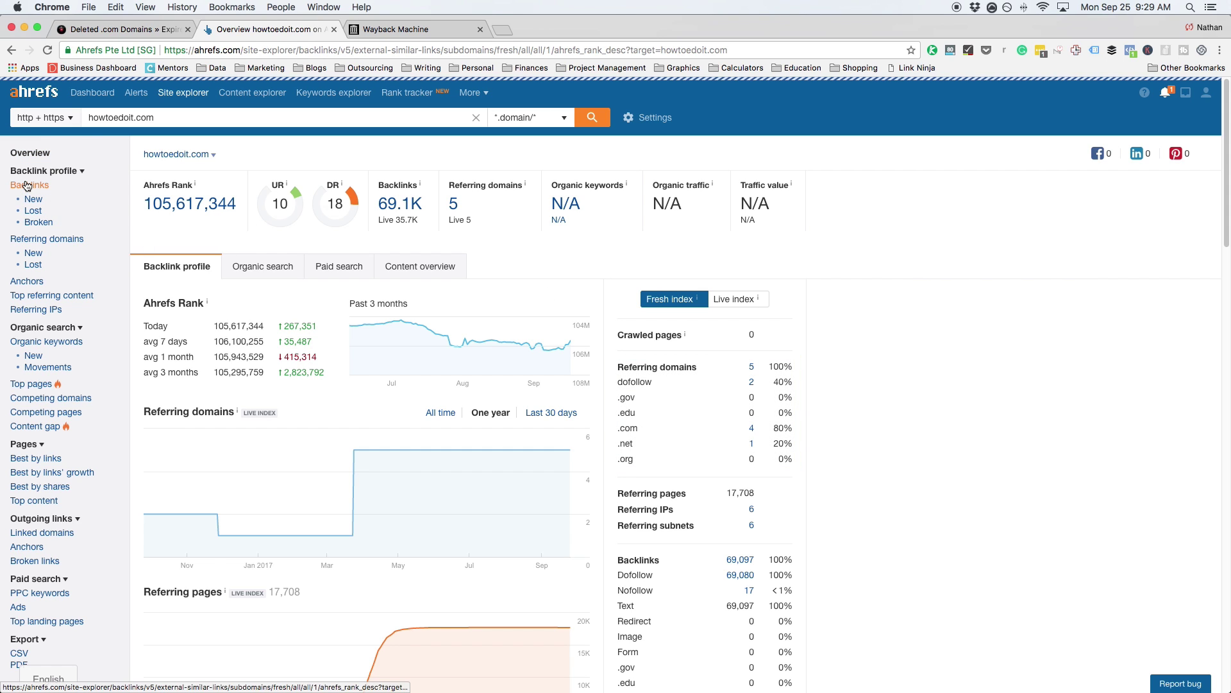
pyautogui.click(27, 185)
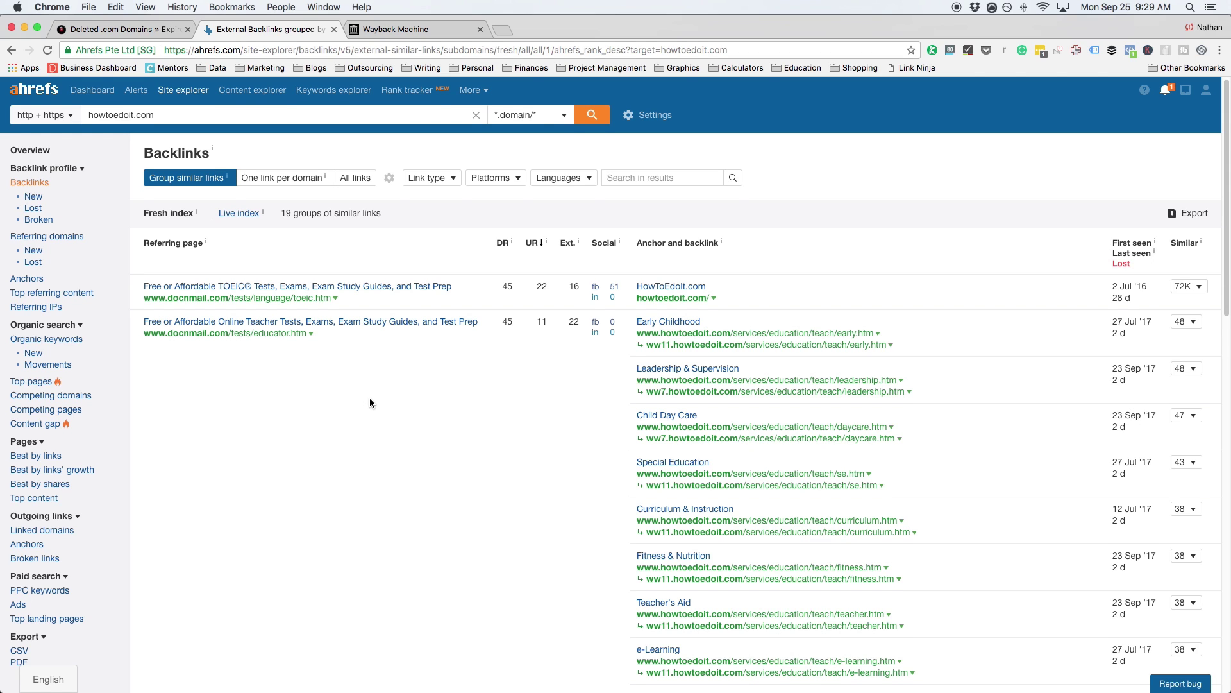
pyautogui.scroll(-1, 370, 404)
pyautogui.scroll(-6, 369, 403)
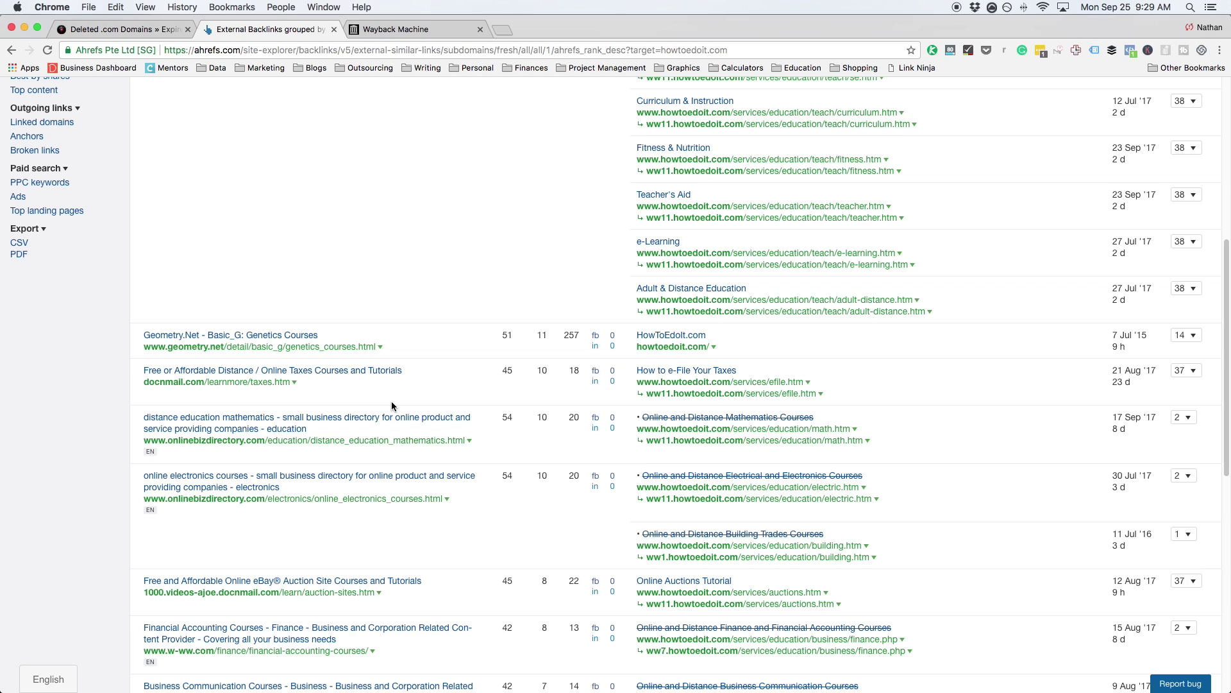
# - Open the referring geometry.net page in a new tab, review it, then return to the list
pyautogui.rightClick(224, 353)
pyautogui.click(249, 357)
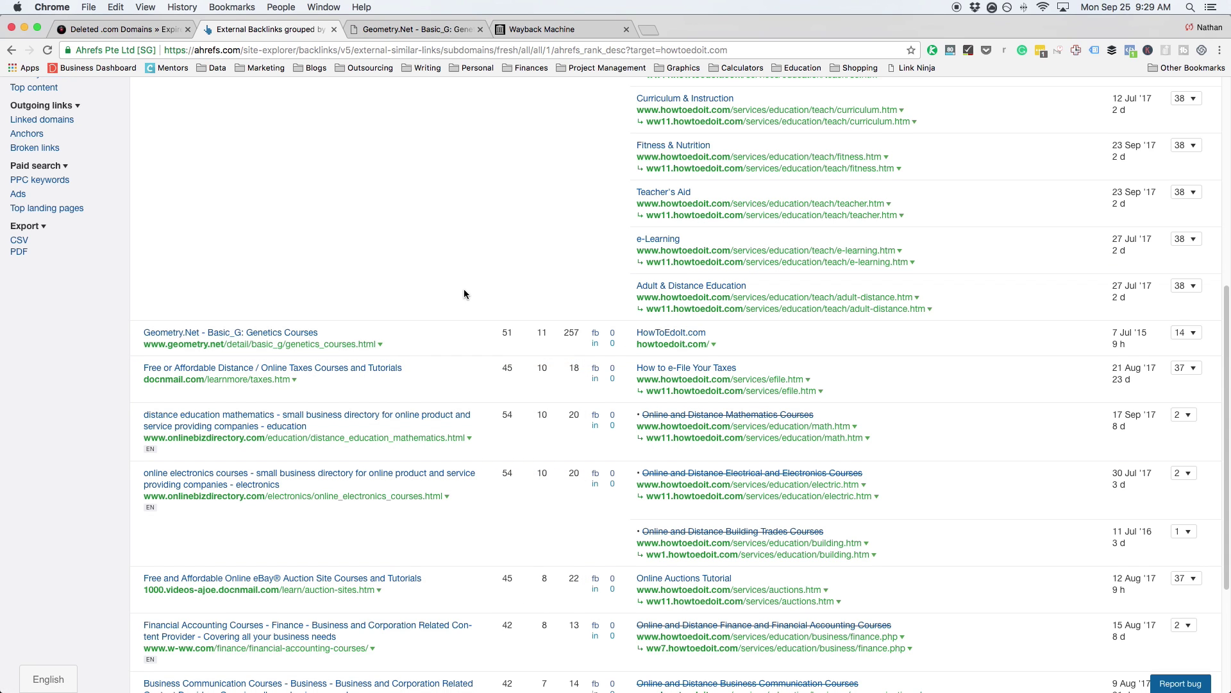
pyautogui.scroll(-5, 528, 302)
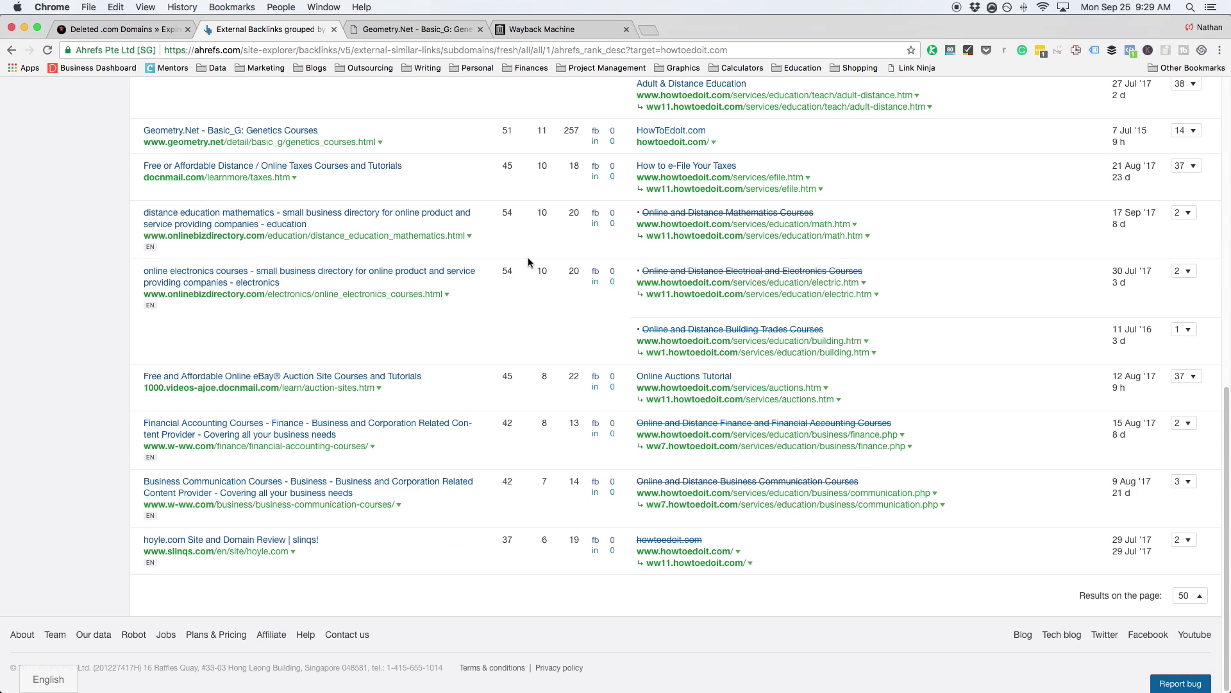
pyautogui.click(440, 33)
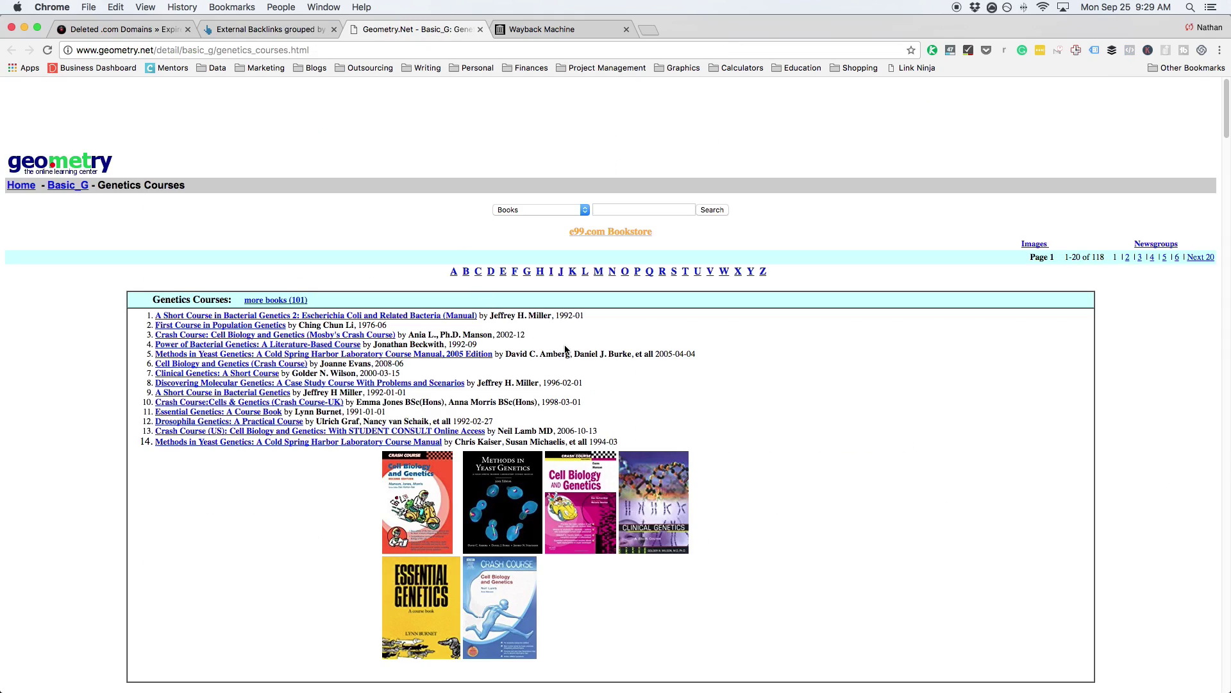
pyautogui.scroll(-15, 566, 348)
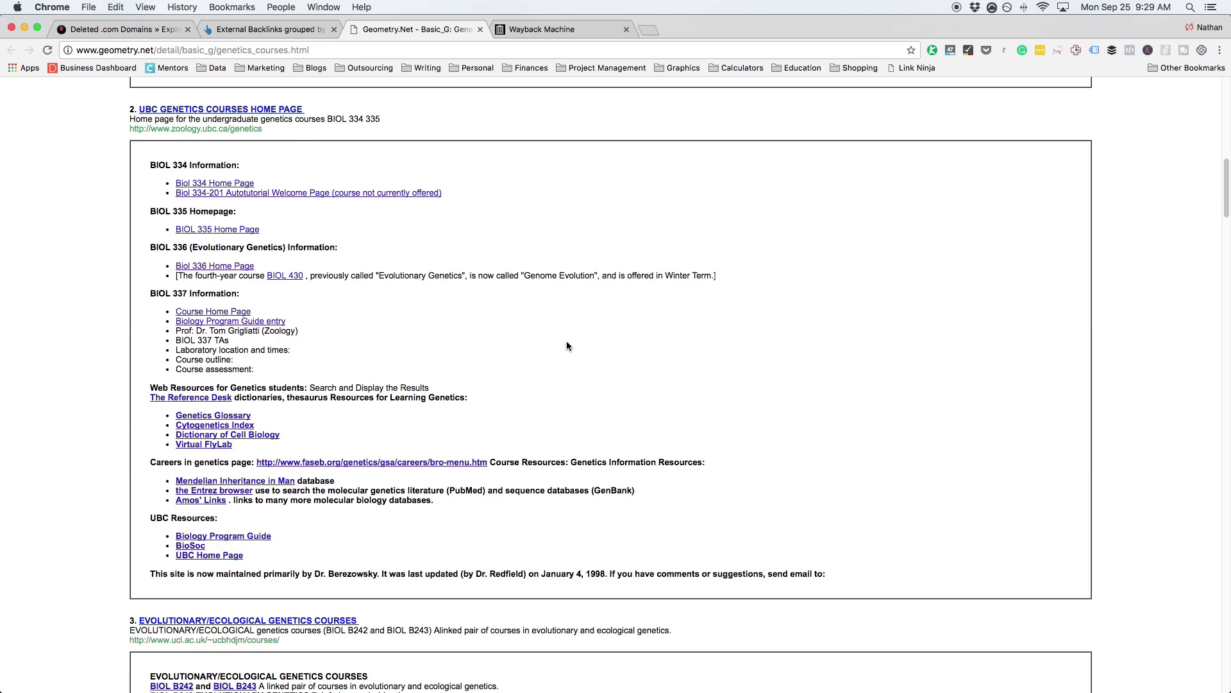
pyautogui.scroll(-20, 566, 342)
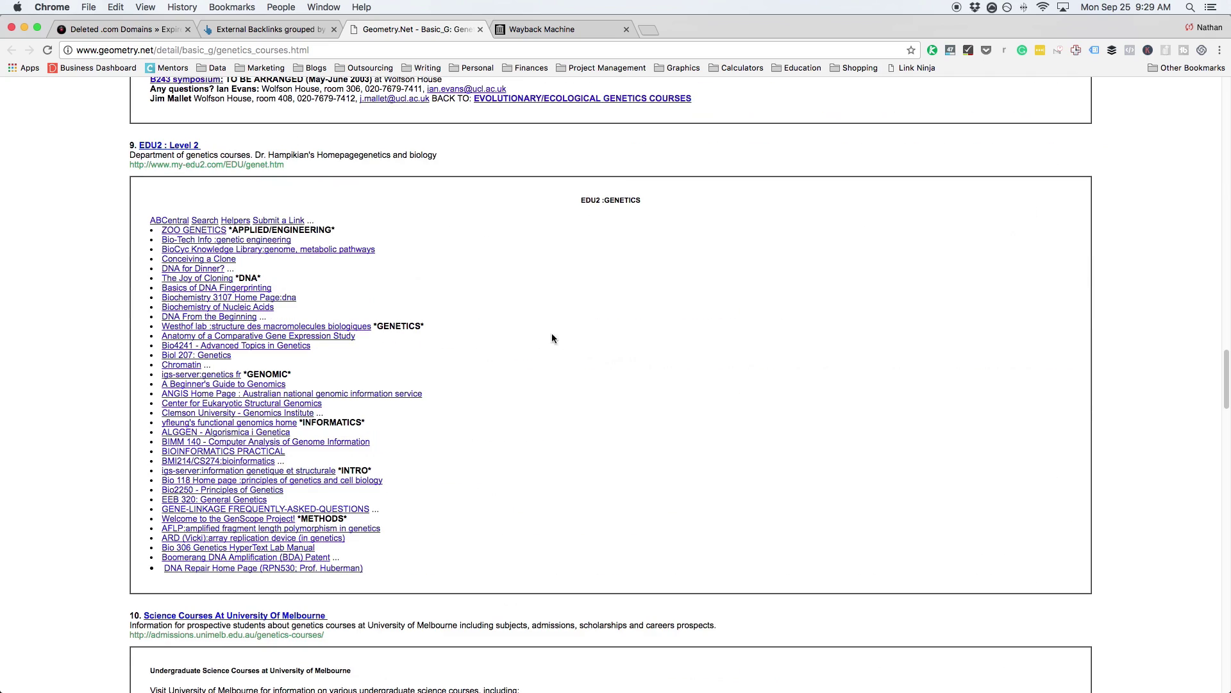
pyautogui.click(480, 29)
pyautogui.click(109, 29)
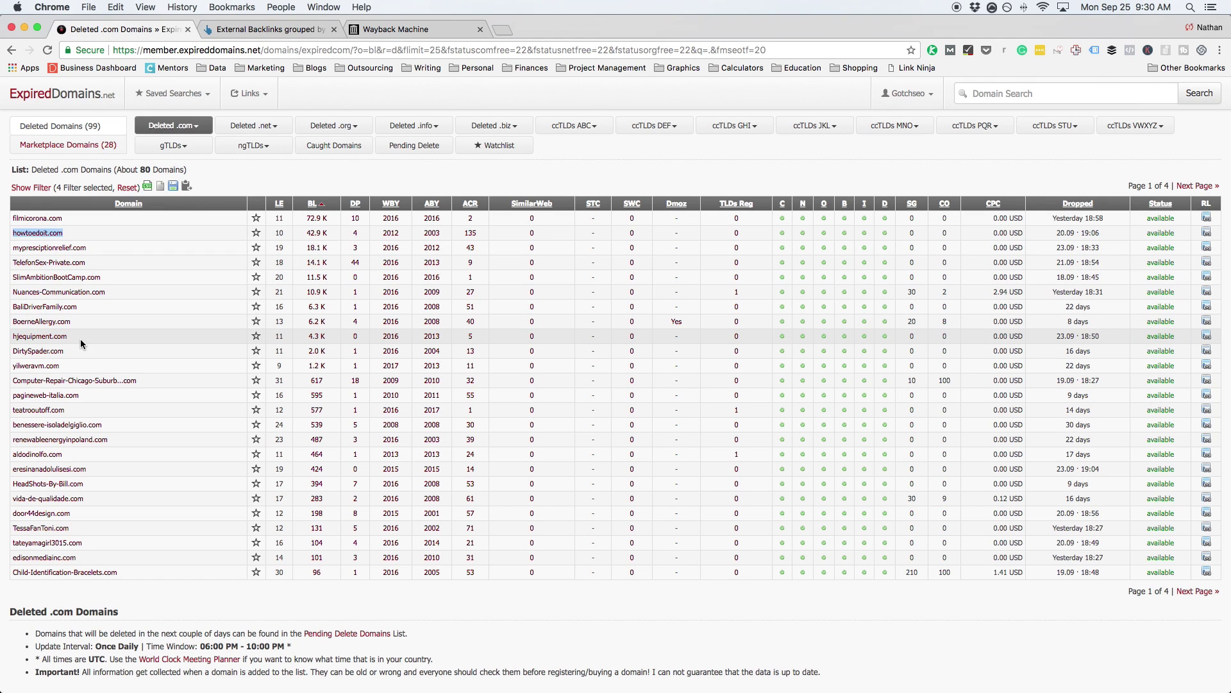
# - Look up yilweravm.com's backlinks report in Ahrefs Site Explorer
pyautogui.moveTo(74, 366); pyautogui.dragTo(11, 366)
pyautogui.press('super+c')
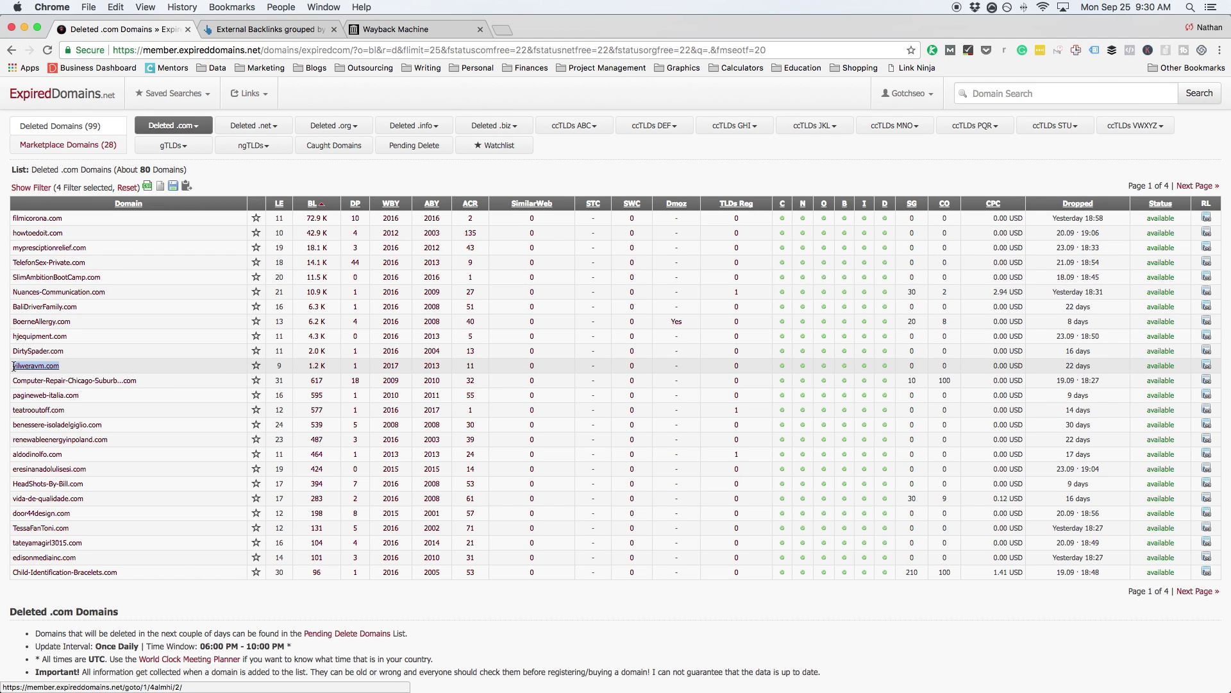
pyautogui.click(283, 29)
pyautogui.tripleClick(194, 113)
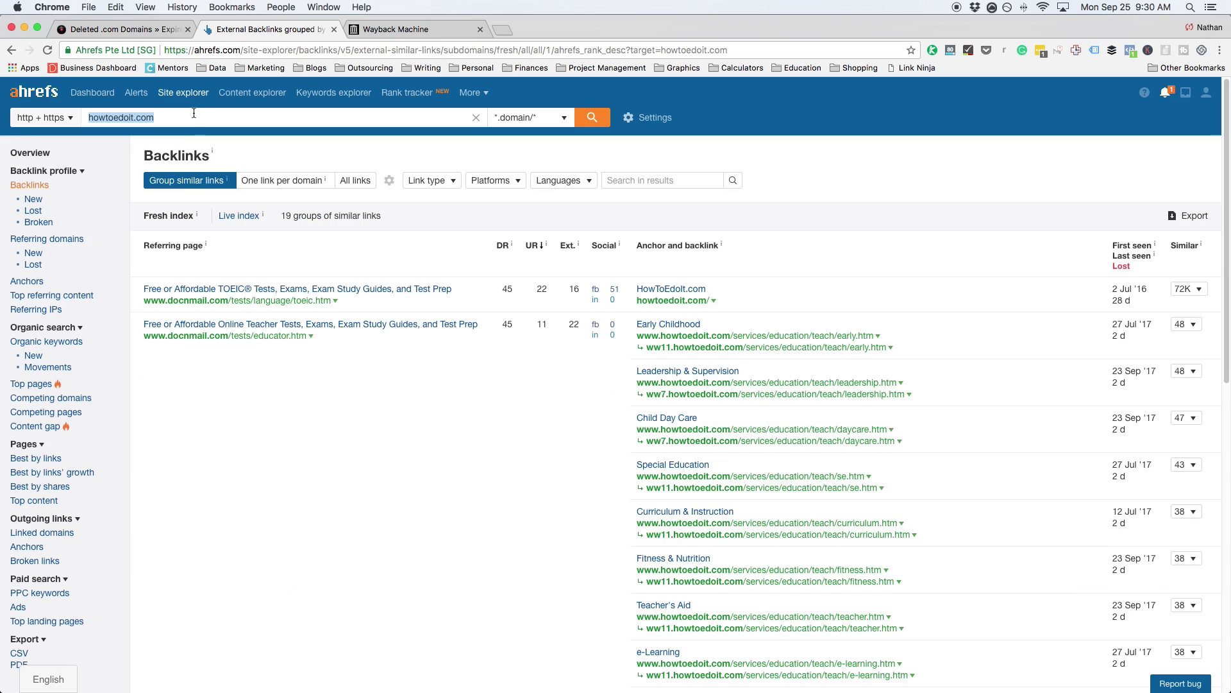
pyautogui.press('super+v')
pyautogui.press('Return')
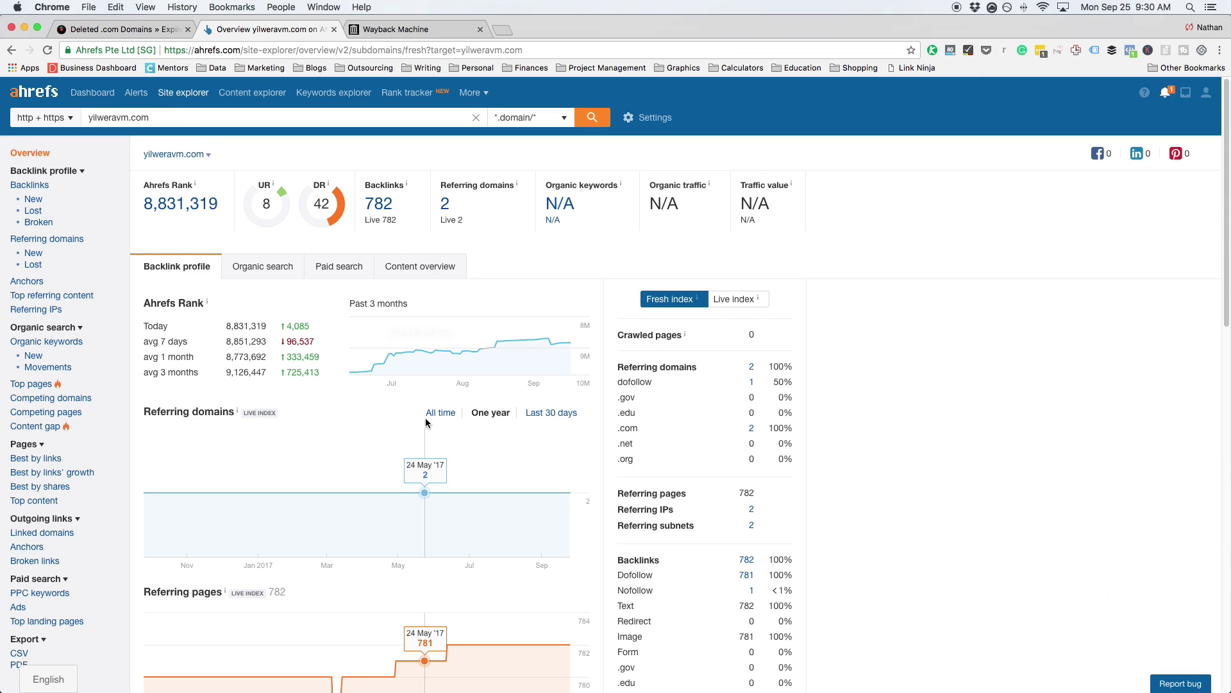
pyautogui.click(31, 185)
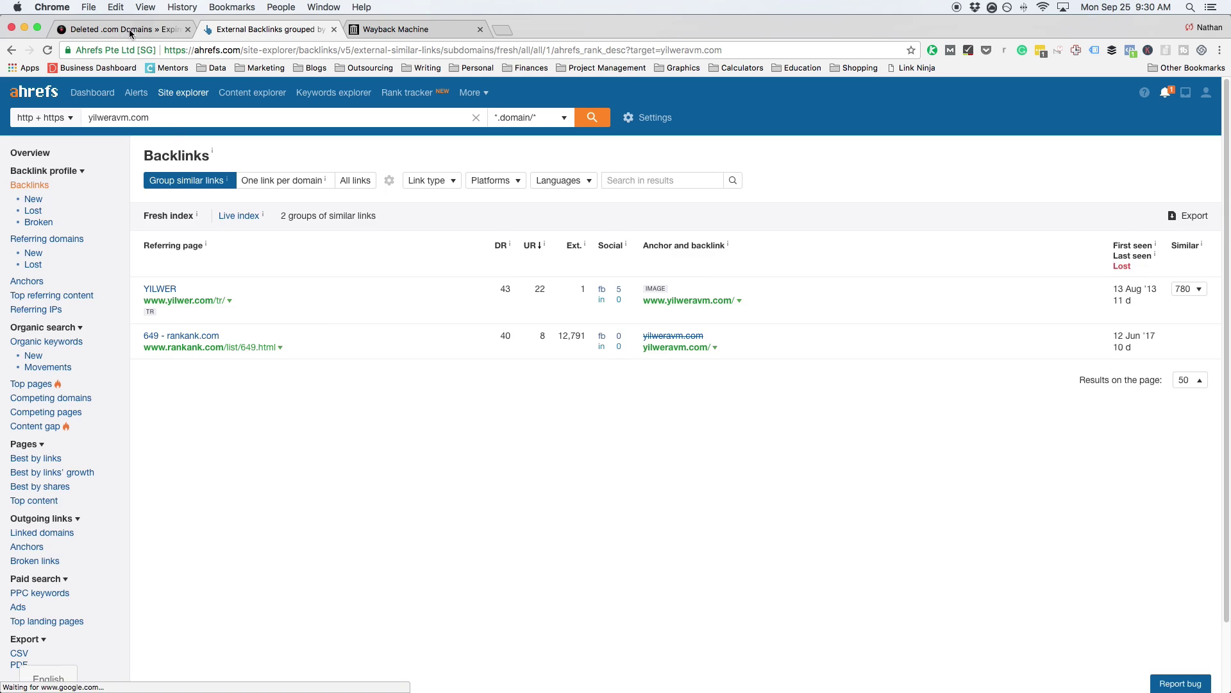
pyautogui.click(129, 29)
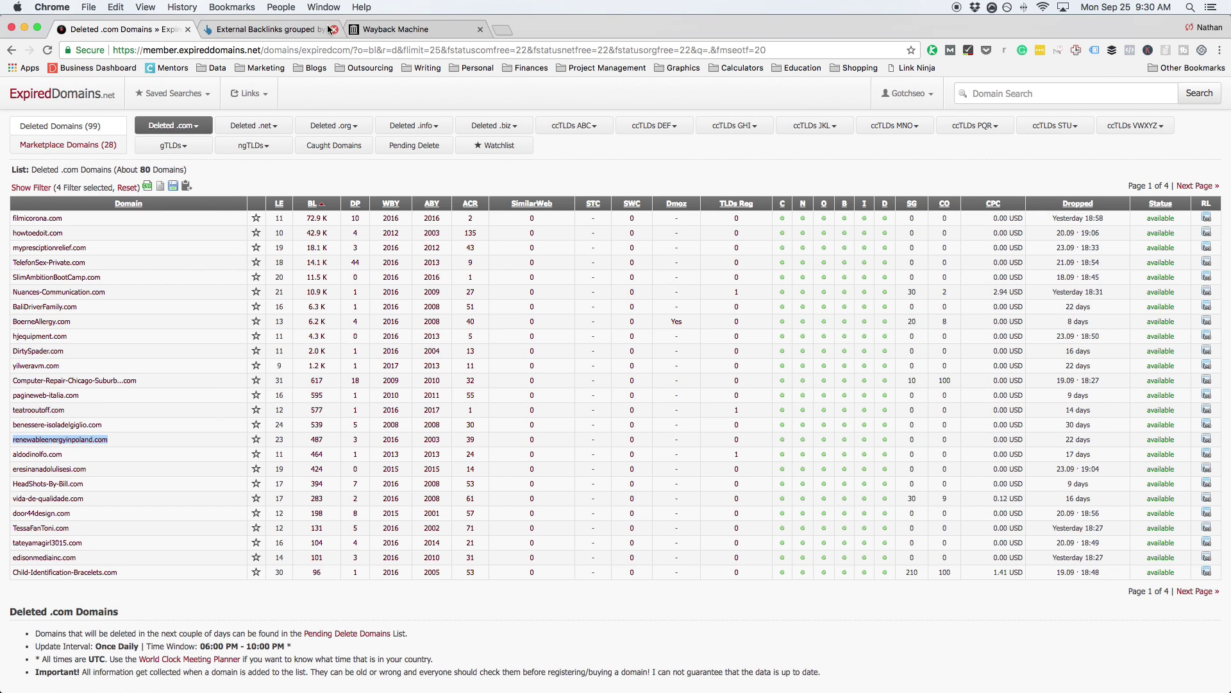
# - Look up renewableenergyinpoland.com's backlinks report in Ahrefs
pyautogui.click(266, 29)
pyautogui.press('super+a')
pyautogui.write('renewableenergyinpoland.com')
pyautogui.press('Return')
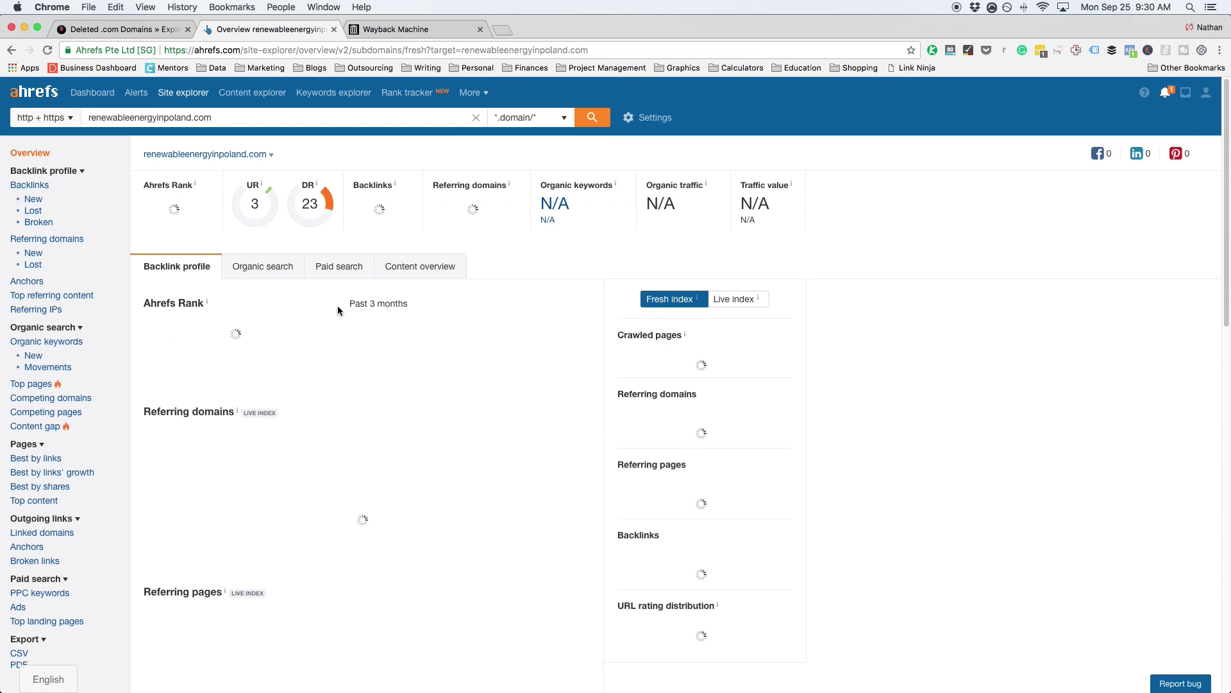
pyautogui.click(54, 186)
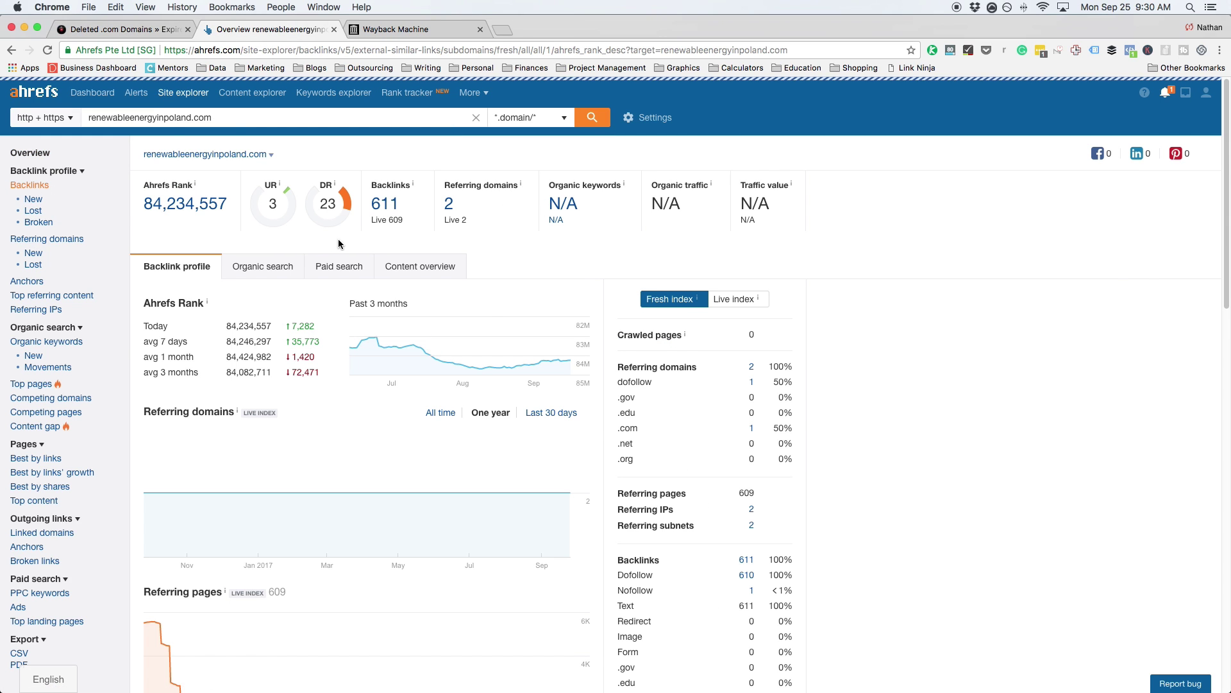
pyautogui.hotkey('ctrl', 'shift', 'Tab')
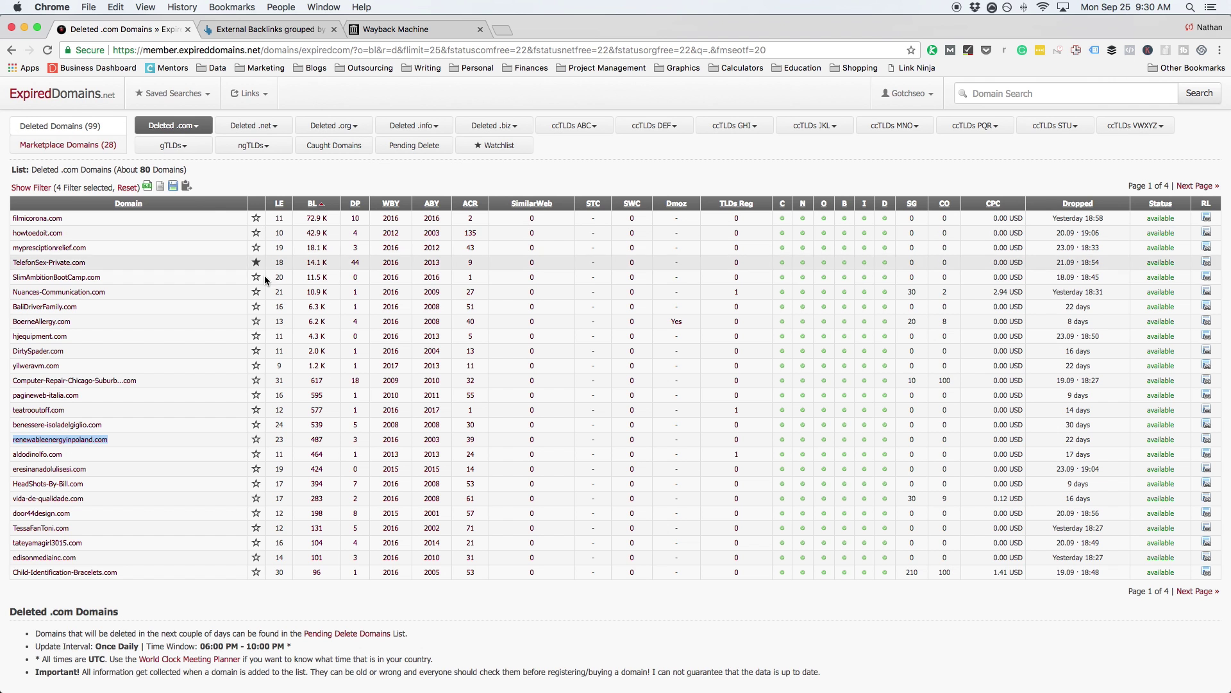
# - Look up edisonmediainc.com's backlinks in Ahrefs, then return to the deleted .com list
pyautogui.moveTo(86, 558); pyautogui.dragTo(12, 557)
pyautogui.hotkey('ctrl', 'c')
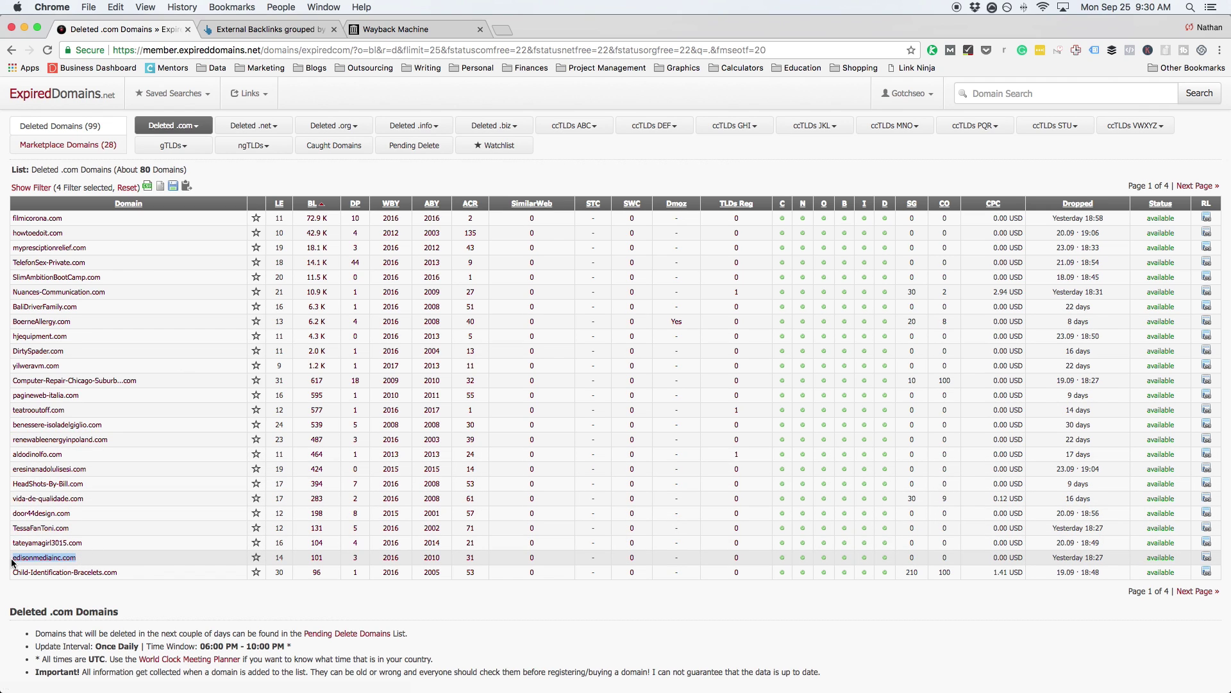
pyautogui.click(263, 29)
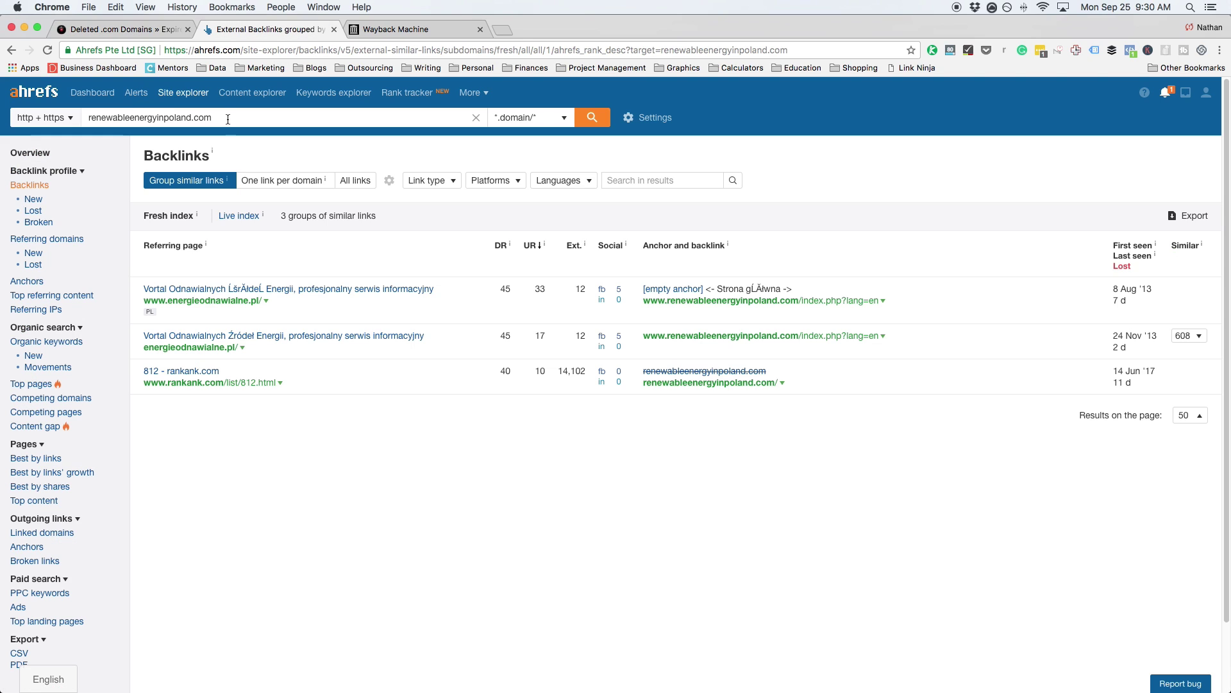
pyautogui.hotkey('ctrl', 'a')
pyautogui.hotkey('ctrl', 'v')
pyautogui.press('Return')
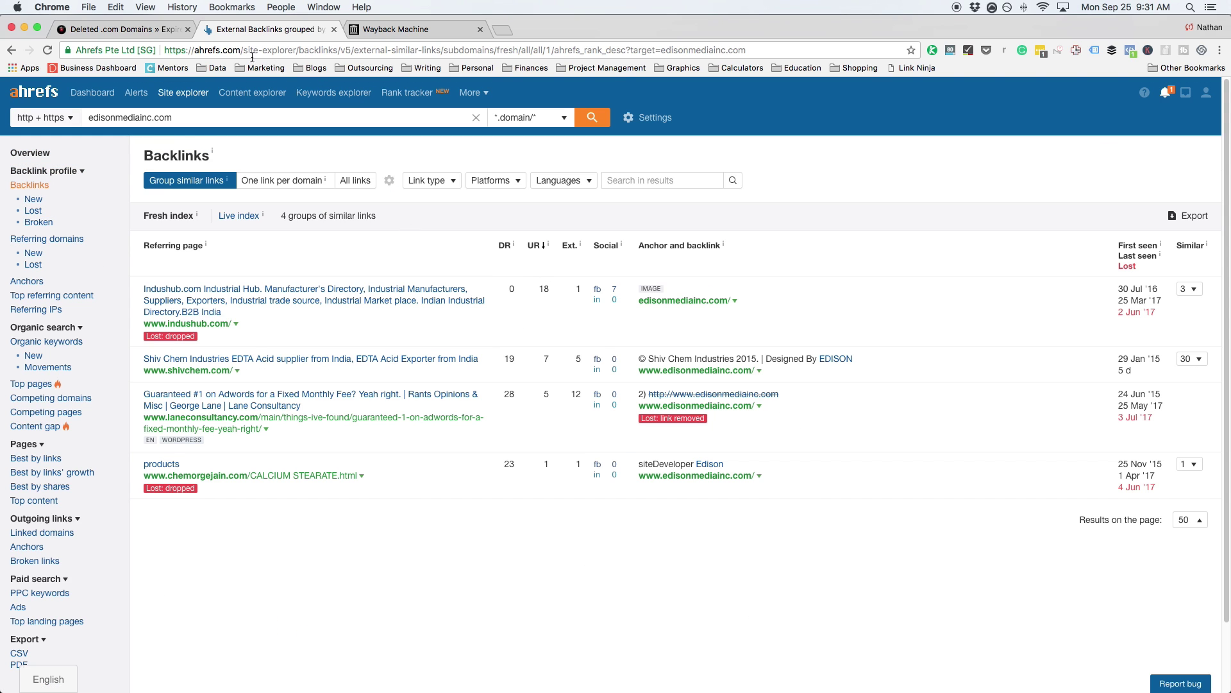
pyautogui.press('super+1')
pyautogui.click(412, 177)
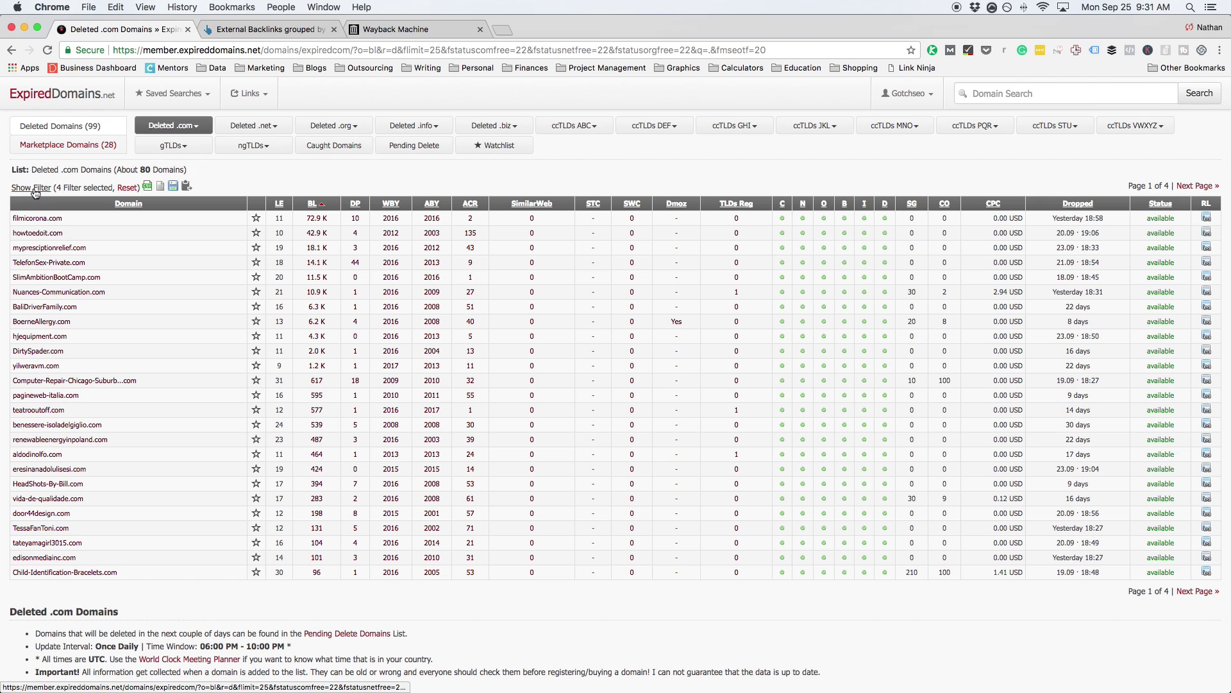
# - Open the GoDaddy Auctions With Bids marketplace list and look up apartmentw.com in Ahrefs
pyautogui.click(76, 97)
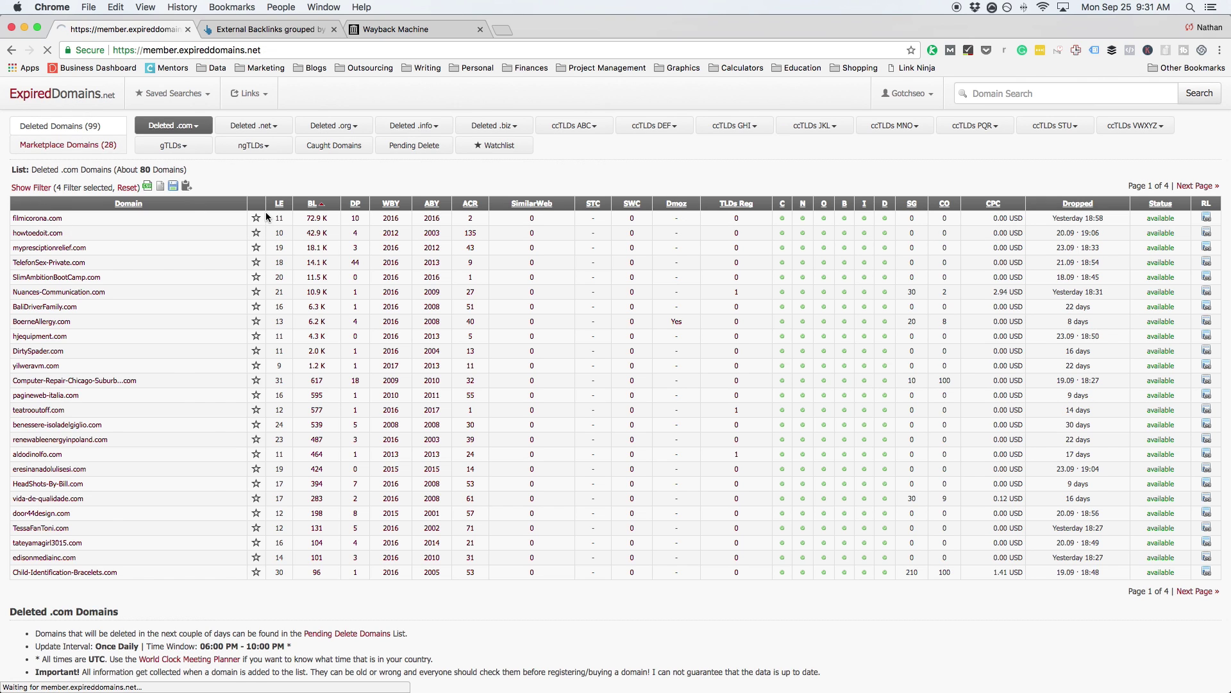
pyautogui.click(94, 149)
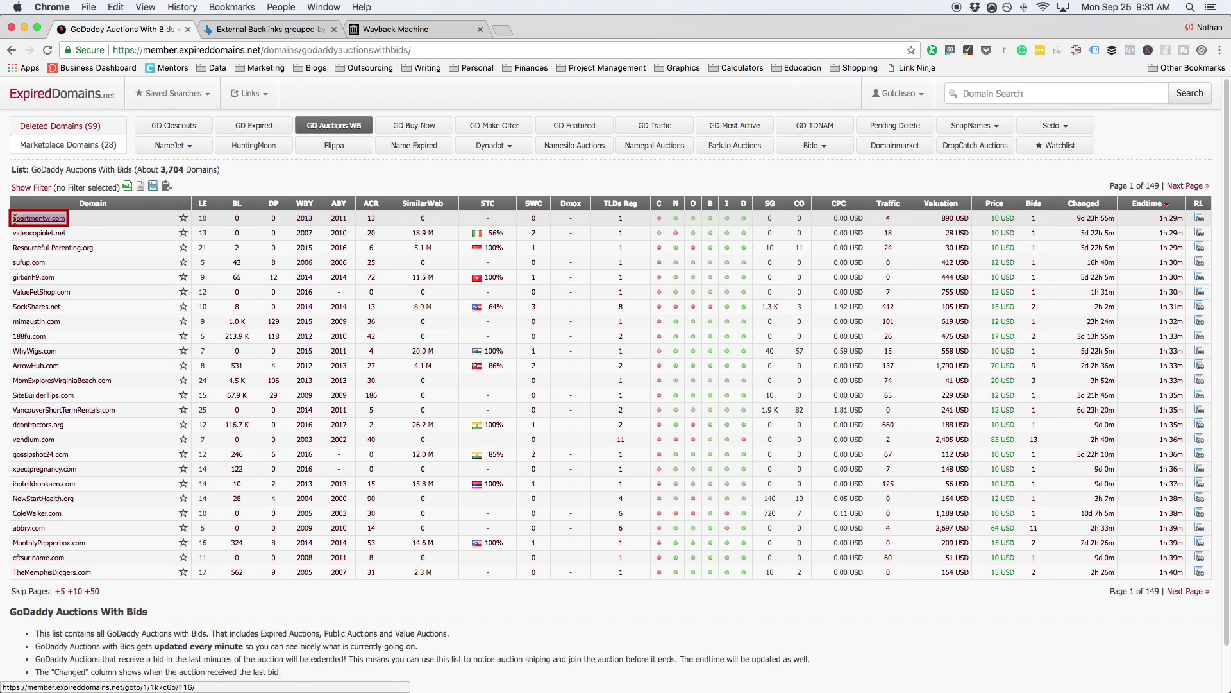
pyautogui.click(270, 29)
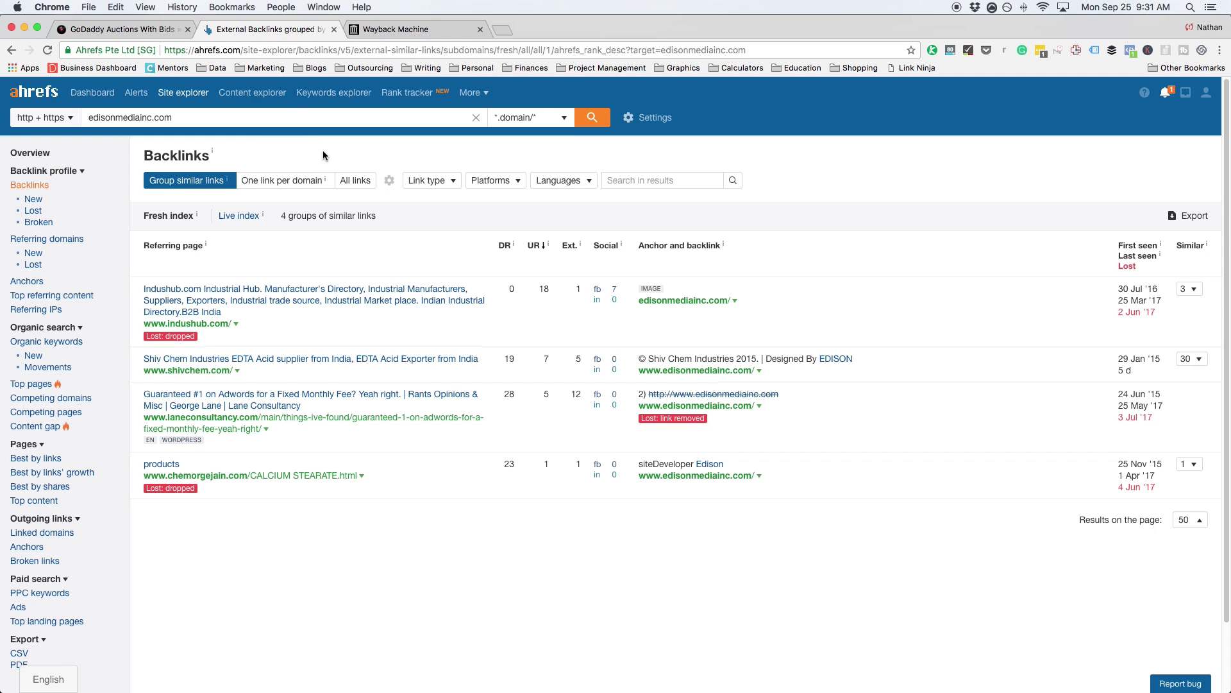
pyautogui.tripleClick(189, 126)
pyautogui.write('apartmentw.com')
pyautogui.click(591, 122)
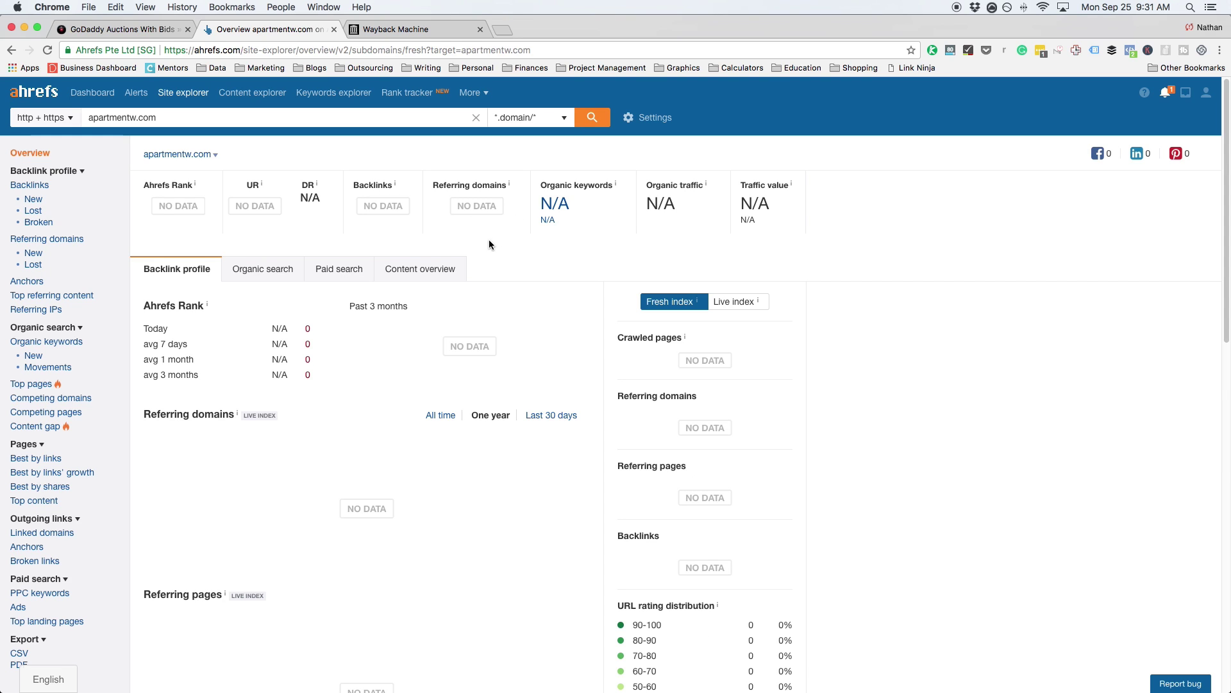
# - Return to the GoDaddy auctions list and expand its filter settings
pyautogui.click(122, 29)
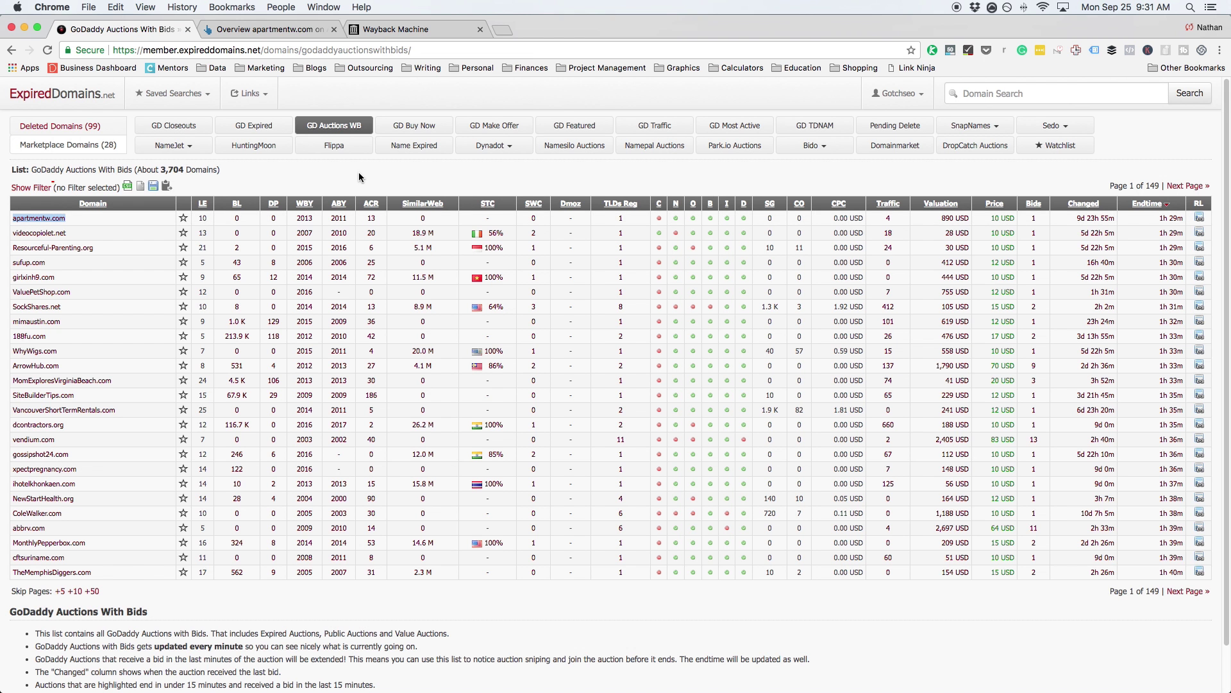
pyautogui.click(359, 172)
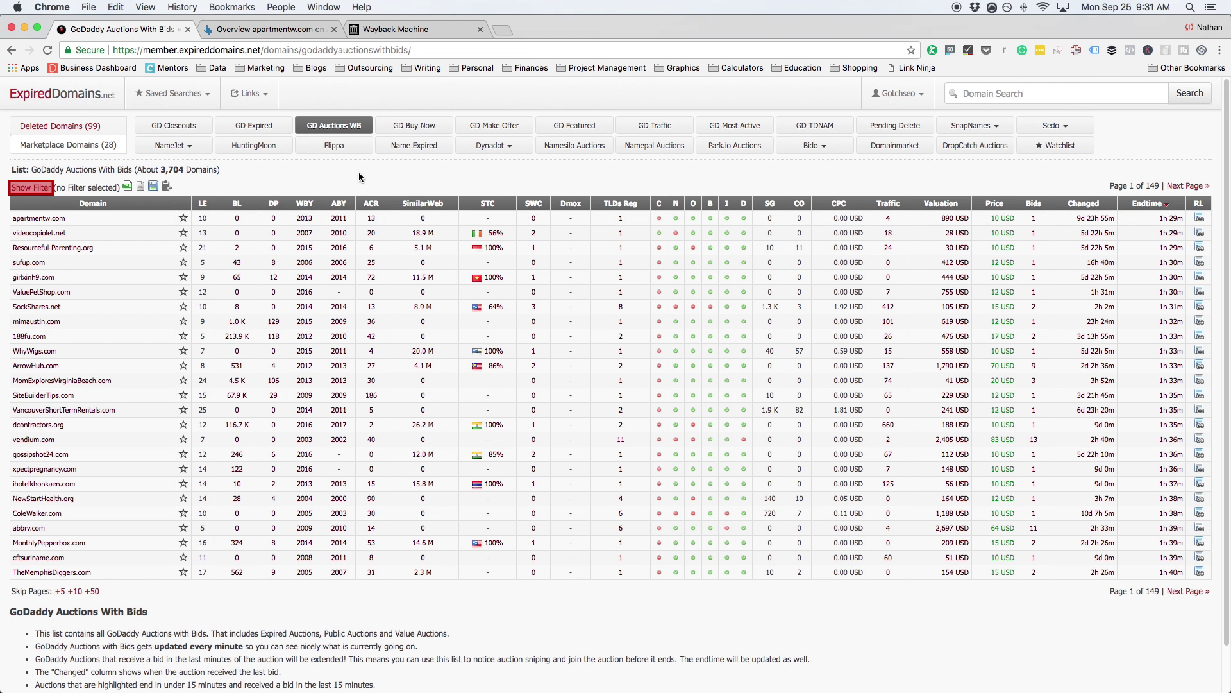
pyautogui.click(31, 188)
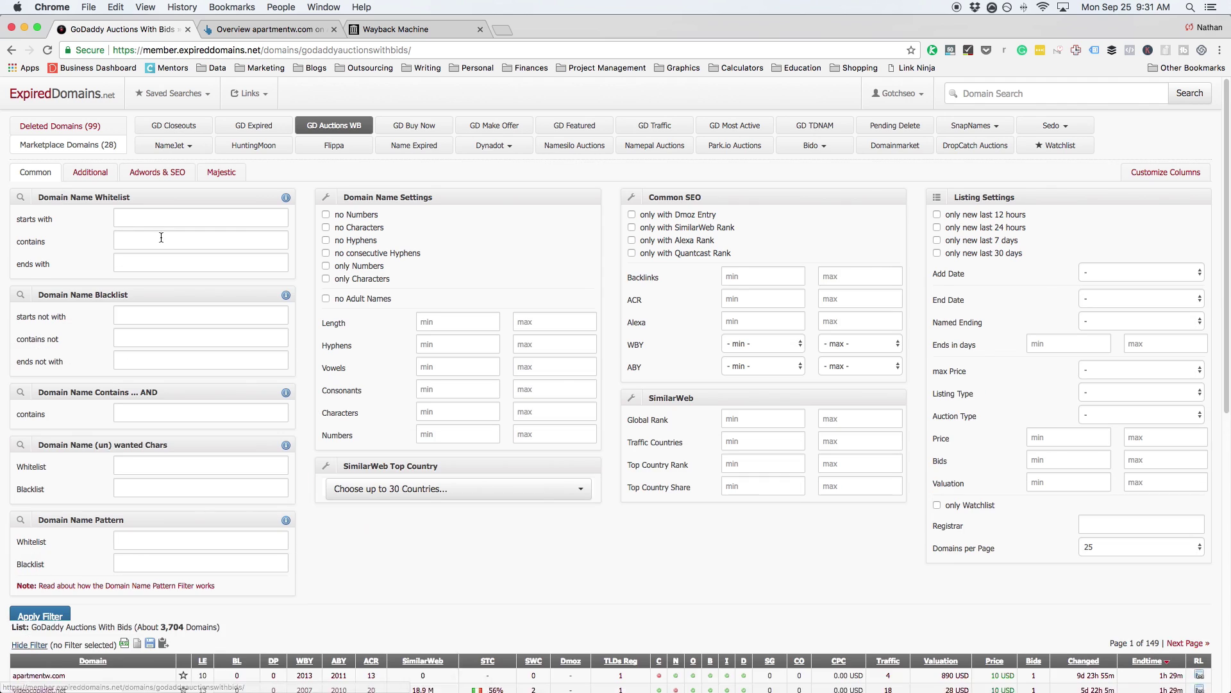
# - Set the Majestic filters to Ext BL minimum 5 and Trust Flow minimum 10, and apply
pyautogui.click(218, 174)
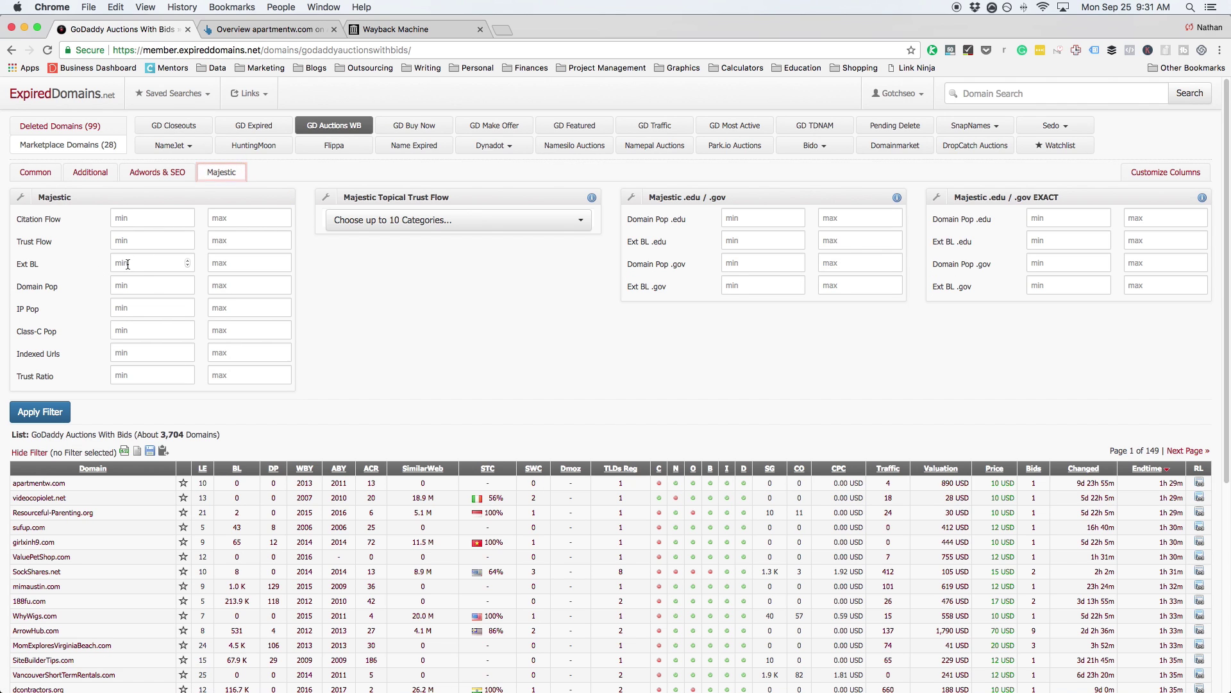
pyautogui.click(188, 260)
pyautogui.click(188, 261)
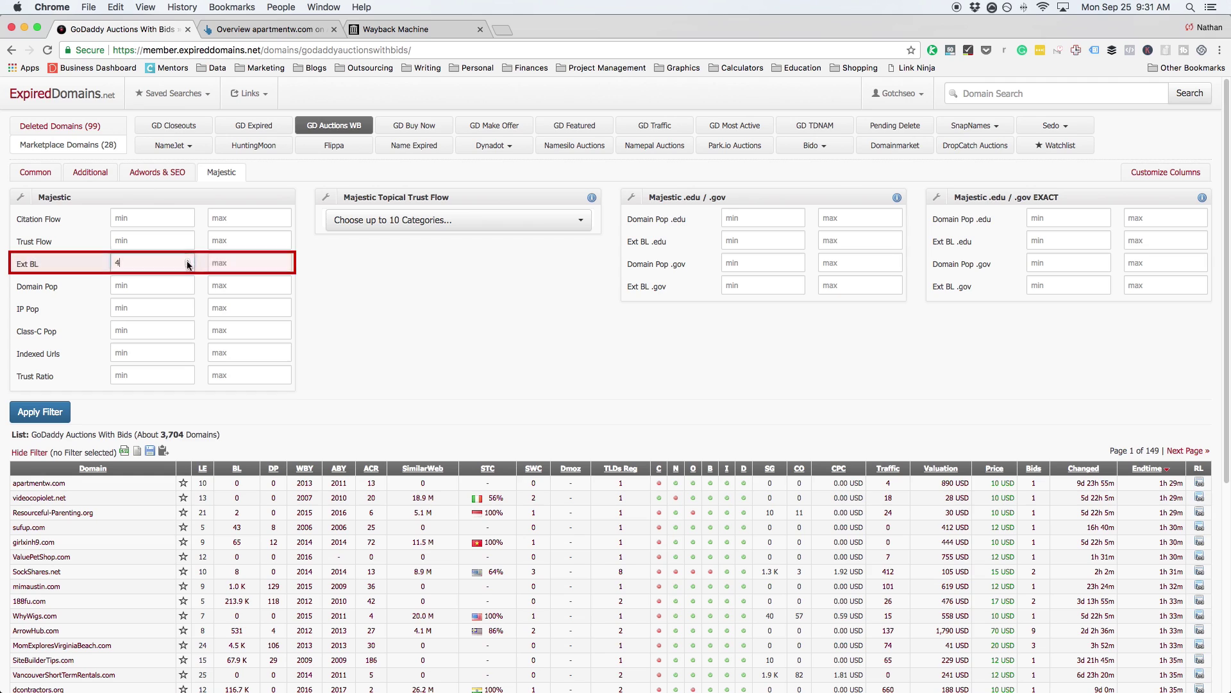
pyautogui.click(188, 260)
pyautogui.click(152, 244)
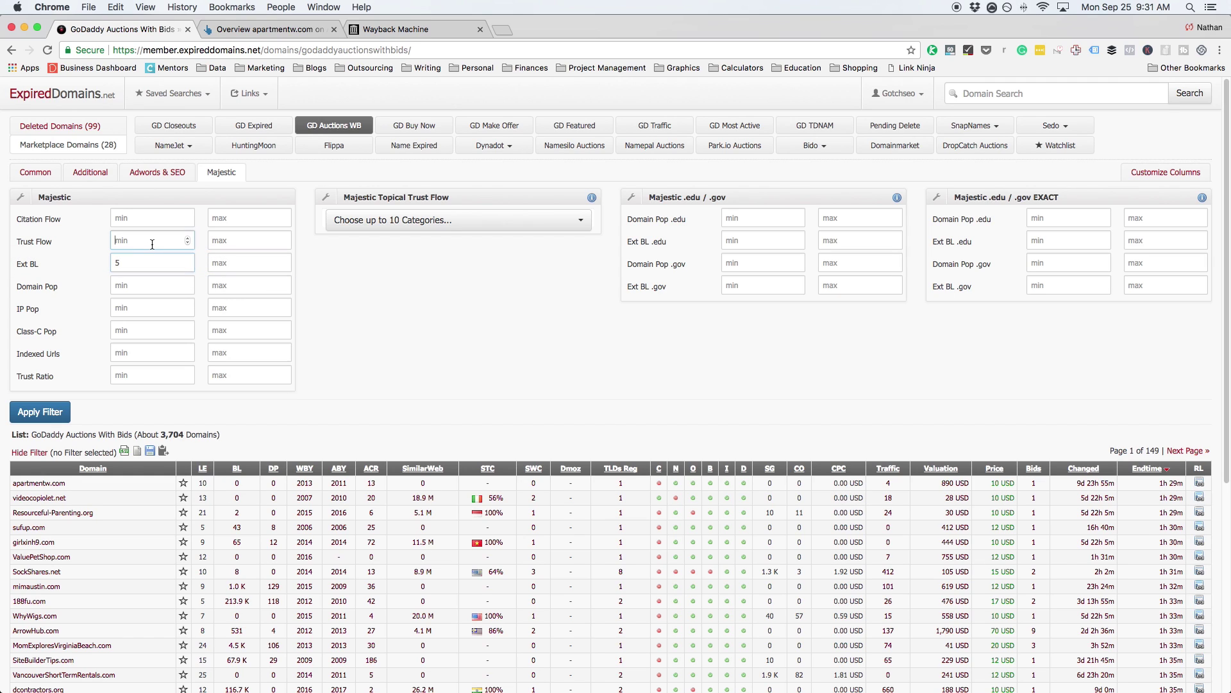
pyautogui.write('10')
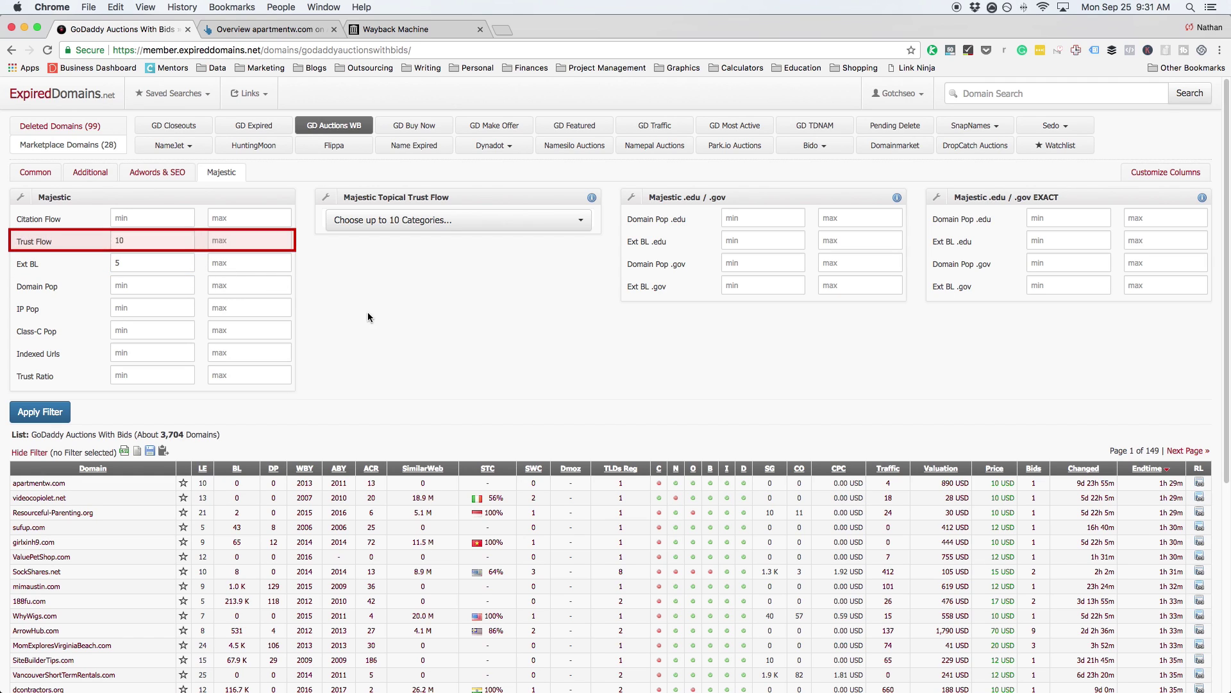
pyautogui.click(57, 412)
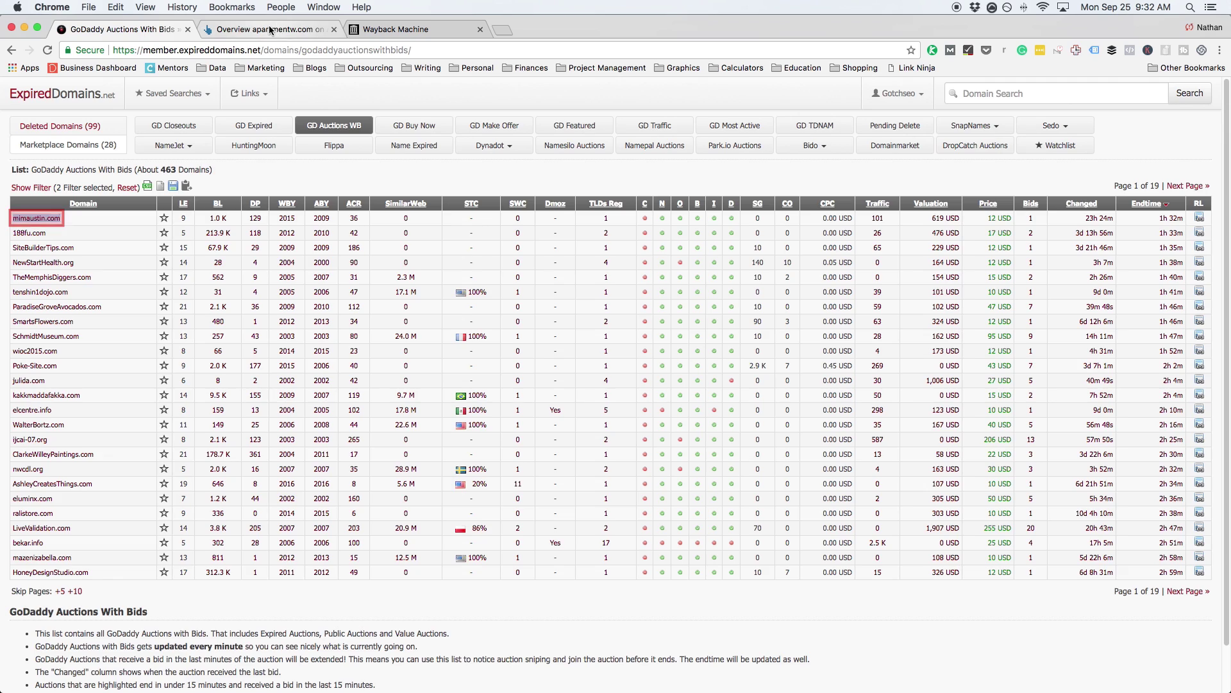
# - Look up mimaustin.com in Ahrefs and scan its Parajumpers and Moncler spam backlinks
pyautogui.click(268, 27)
pyautogui.tripleClick(348, 121)
pyautogui.write('mimaustin.com')
pyautogui.click(593, 122)
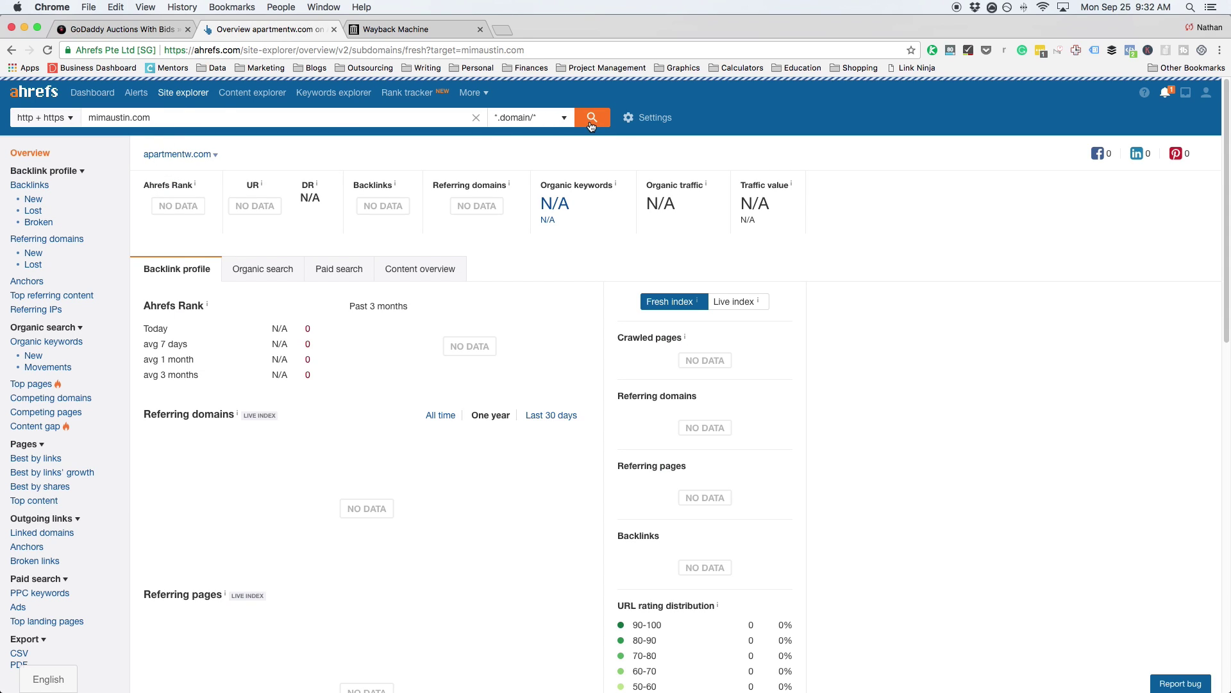
pyautogui.click(46, 189)
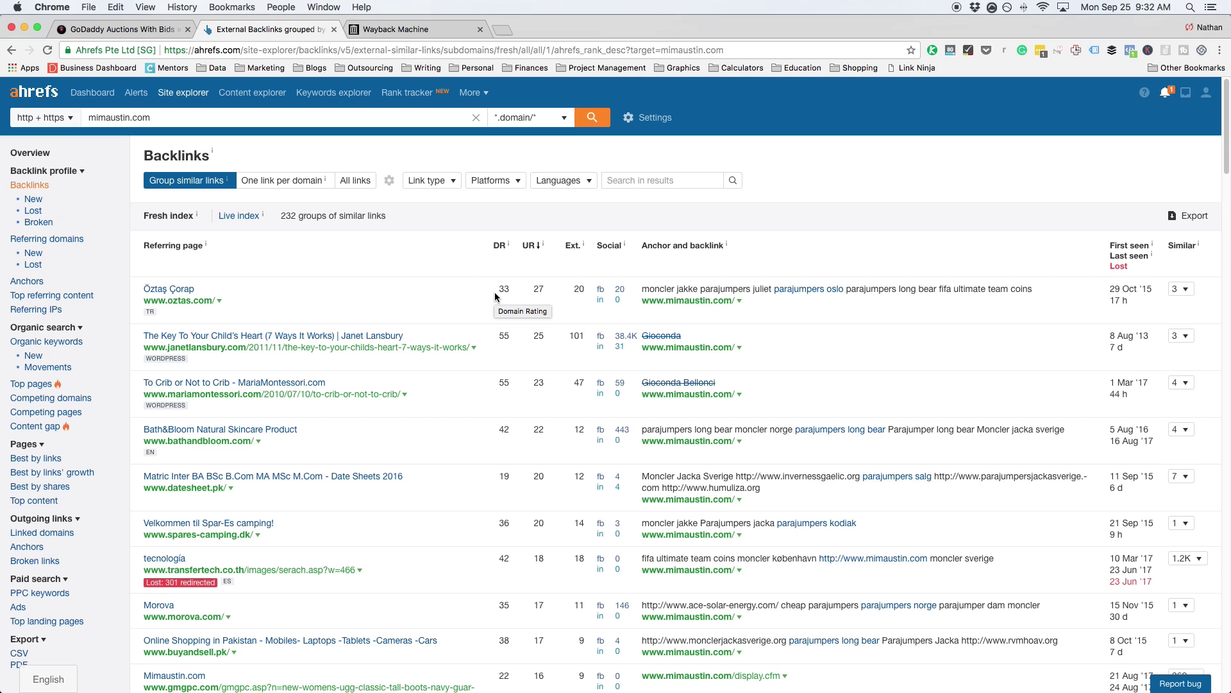
pyautogui.scroll(-2, 495, 293)
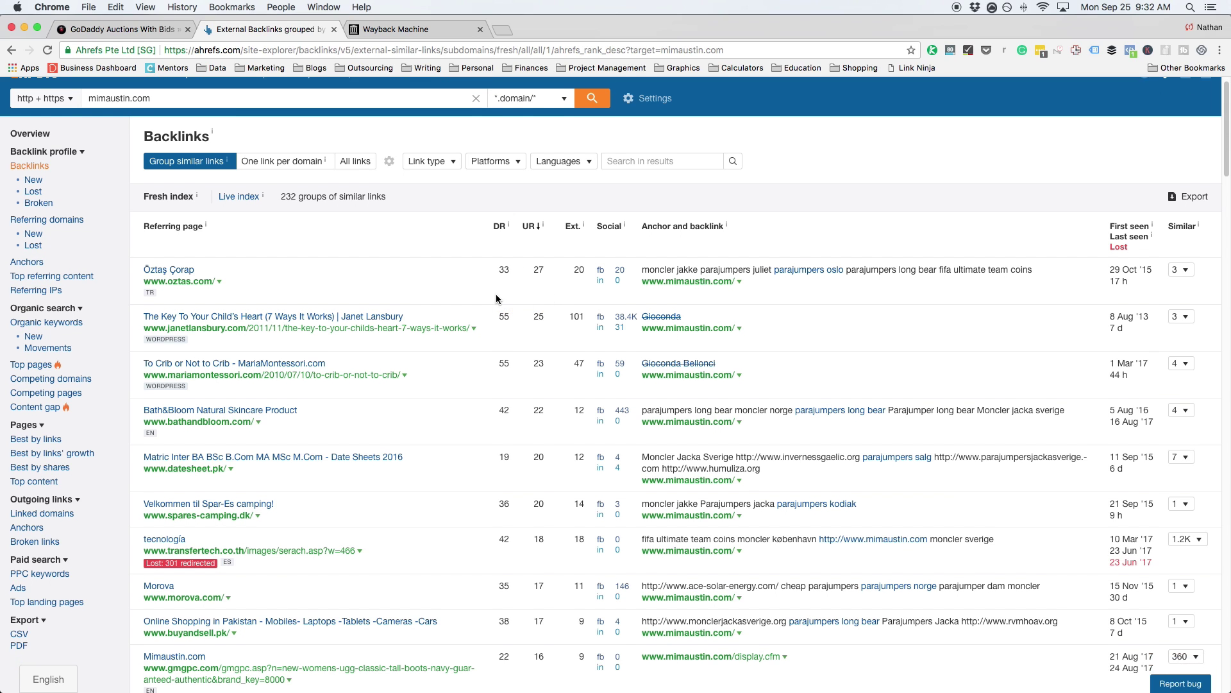
pyautogui.scroll(-4, 491, 292)
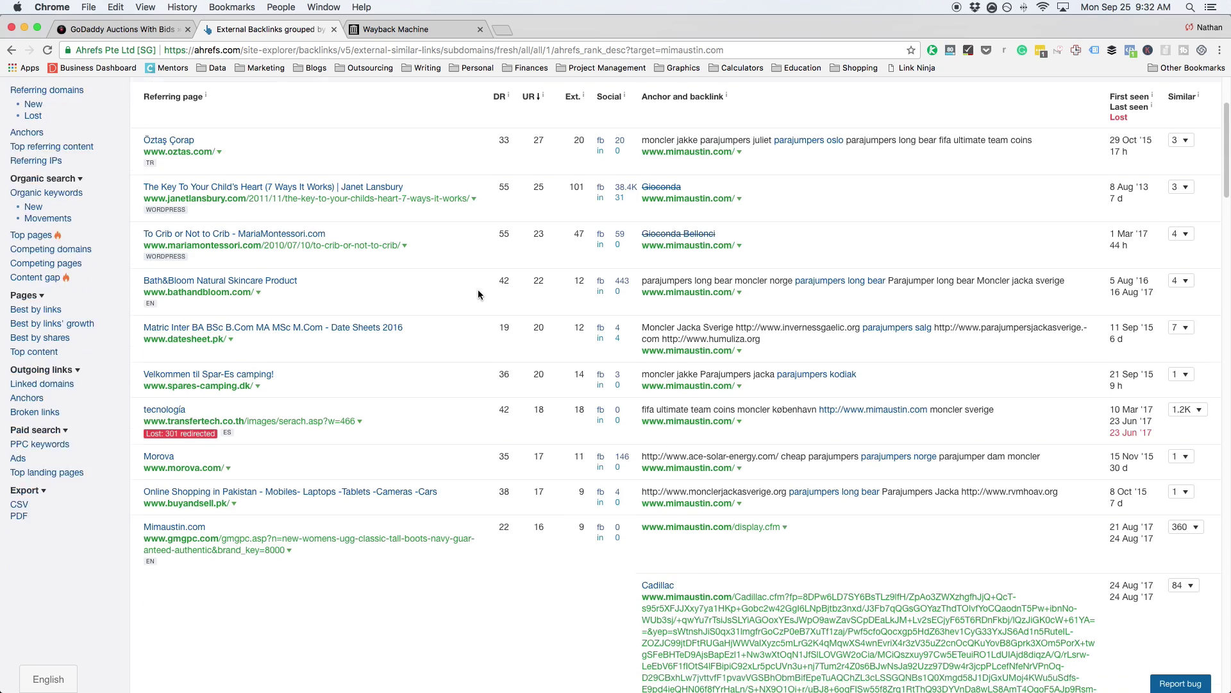
pyautogui.scroll(-7, 477, 292)
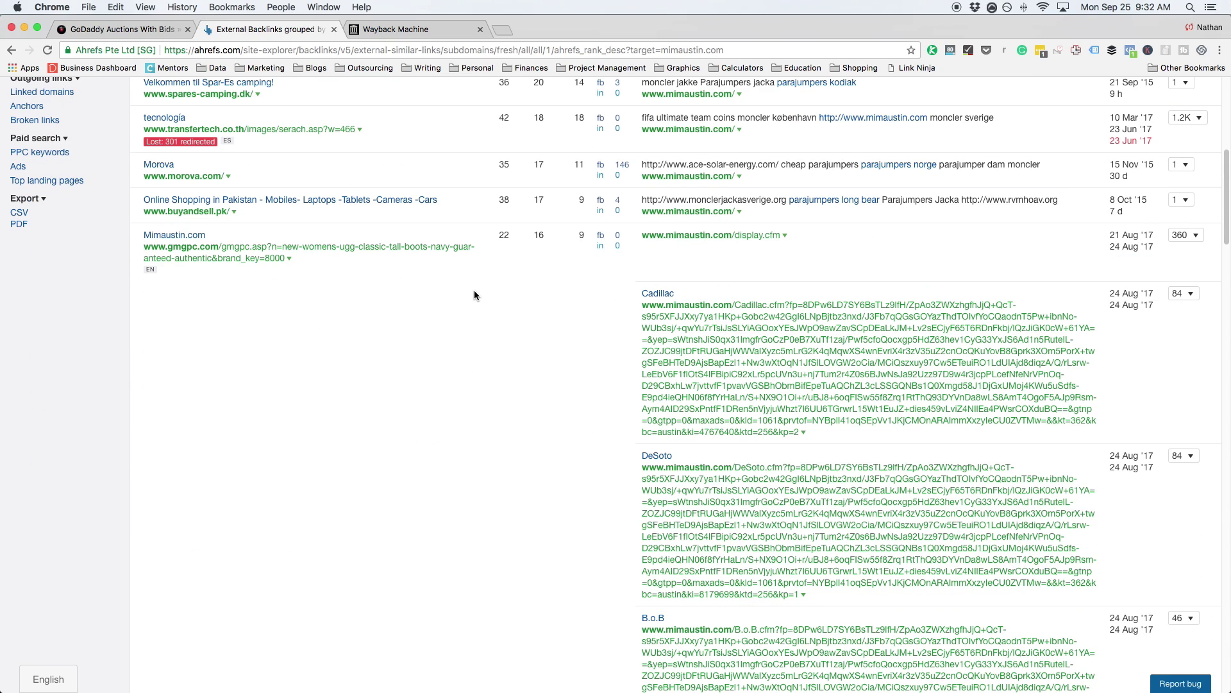
pyautogui.scroll(-20, 475, 296)
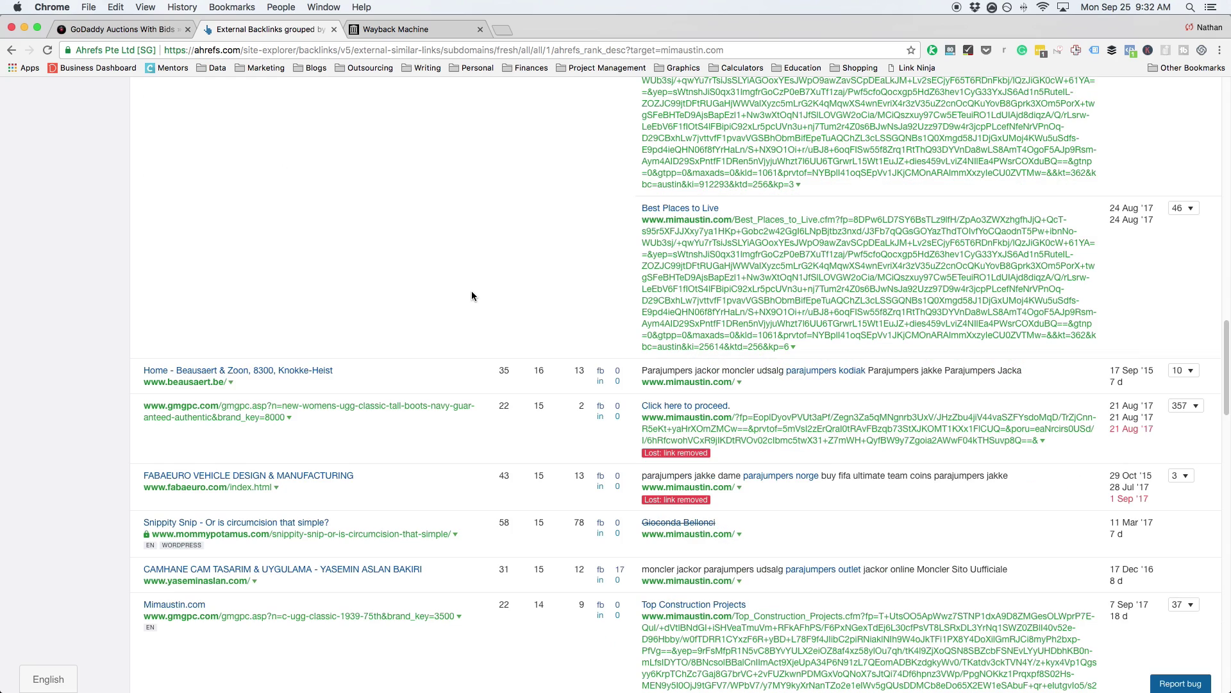
pyautogui.scroll(-5, 465, 294)
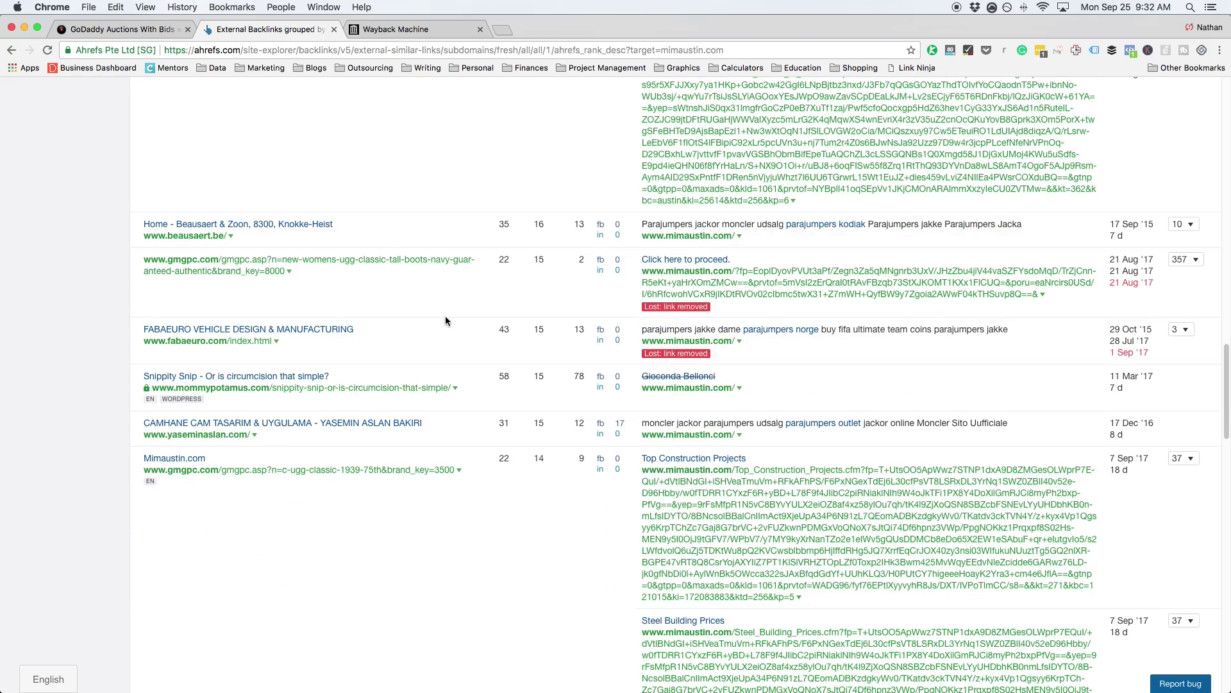
pyautogui.scroll(-20, 445, 316)
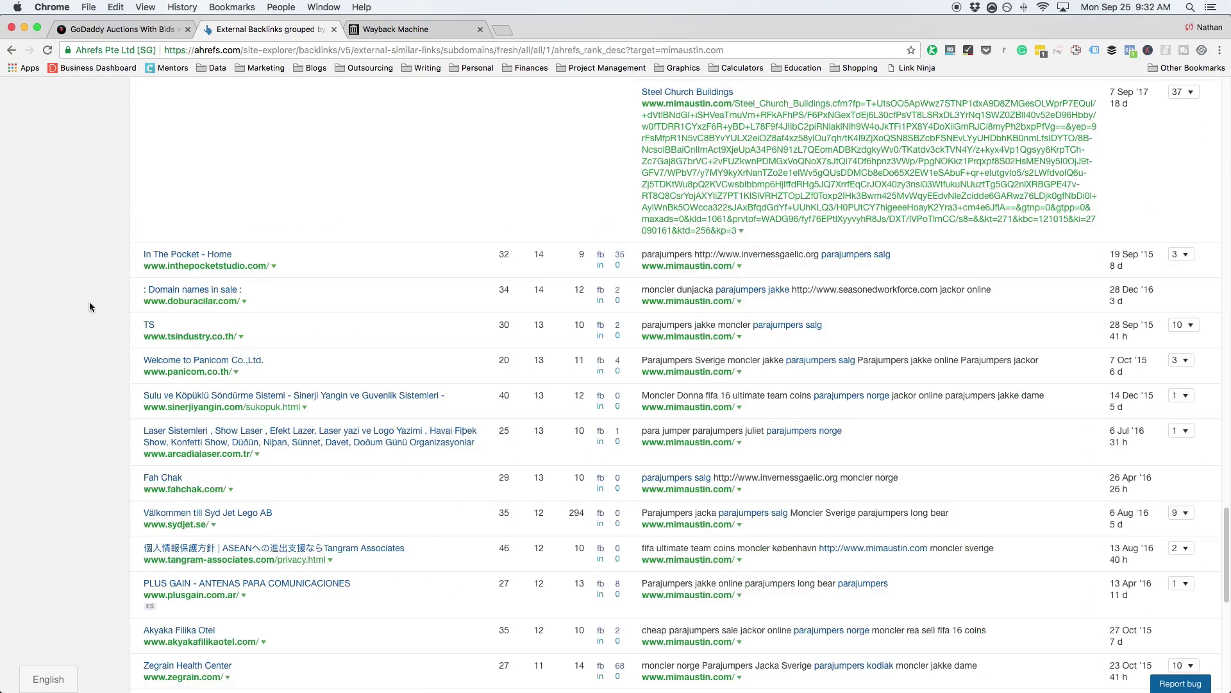
pyautogui.scroll(20, 95, 307)
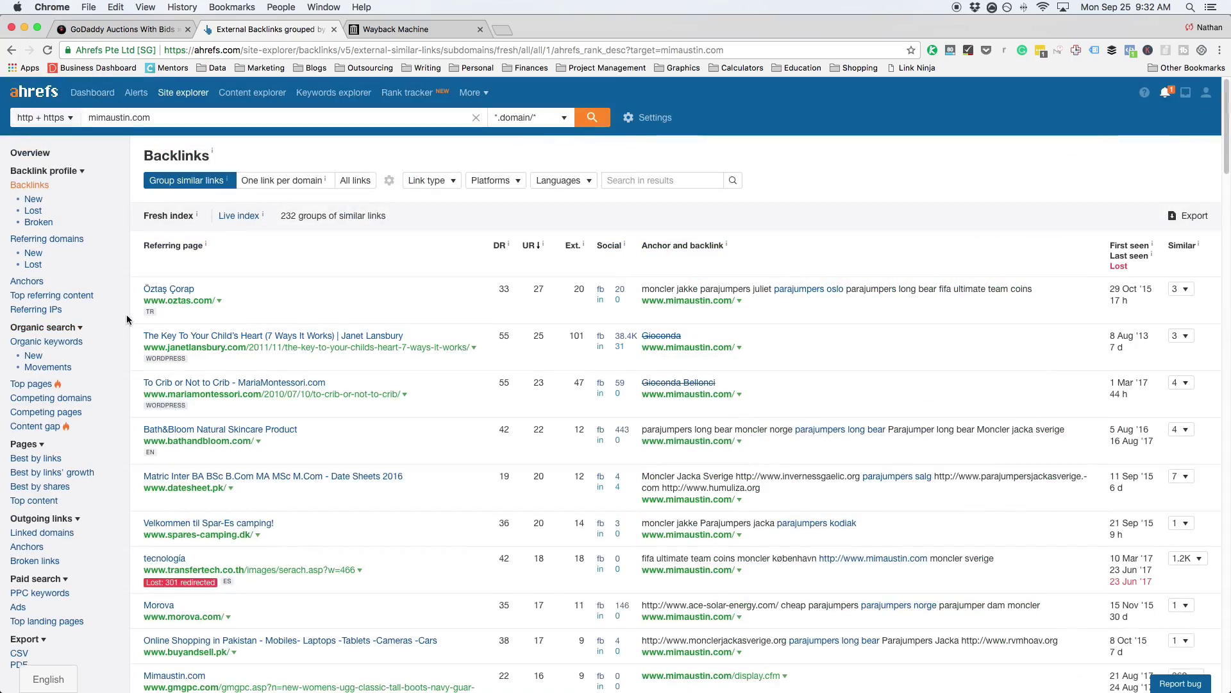
# - Check mimaustin.com's anchor texts, led by 'parajumpers', then go back to the GoDaddy auctions list
pyautogui.click(26, 281)
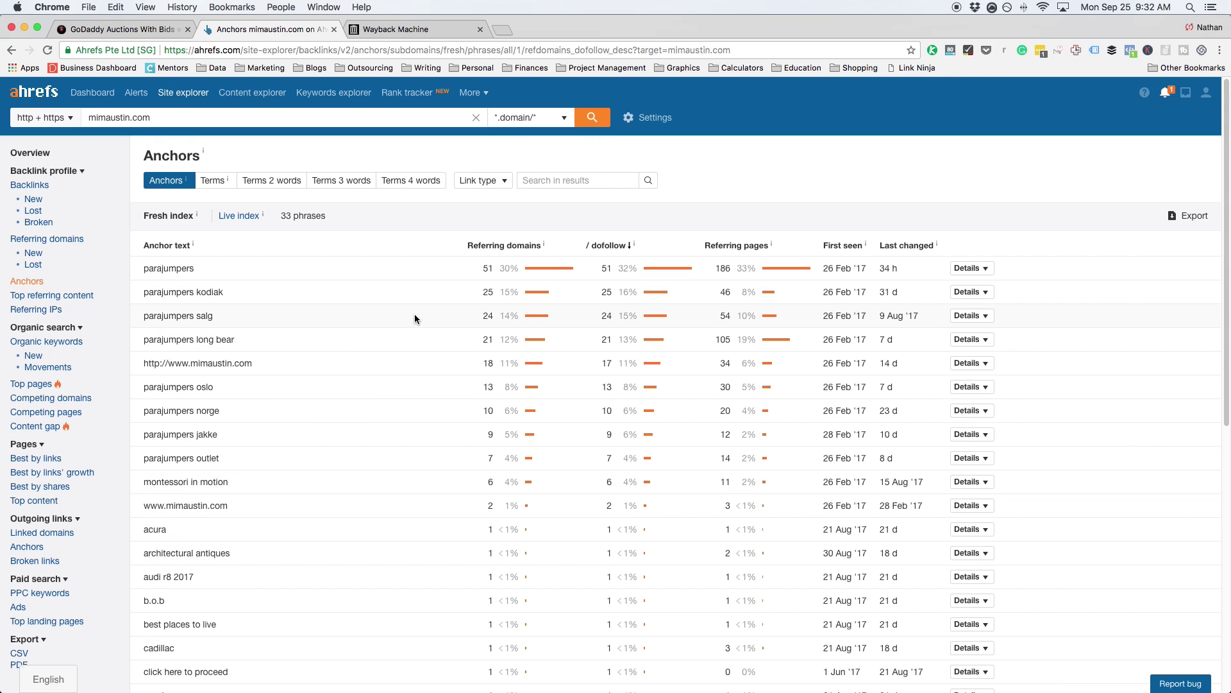
pyautogui.click(119, 29)
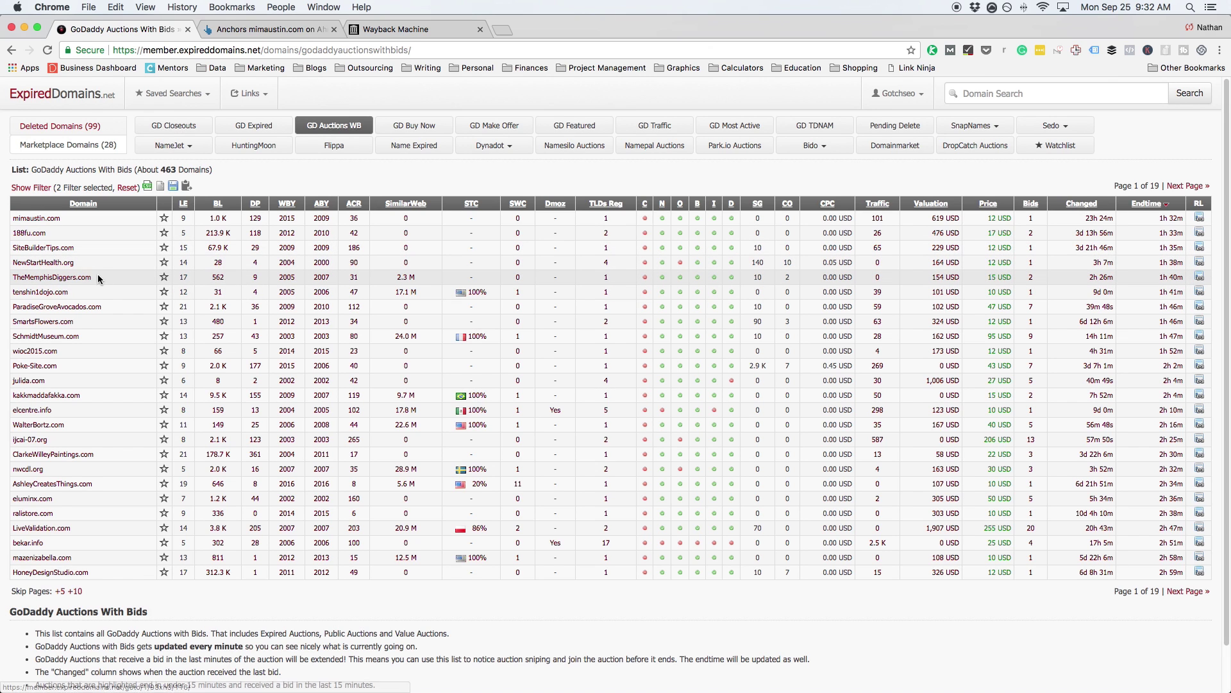
# - Look up TheMemphisDiggers.com in Ahrefs Site Explorer and open its backlinks report
pyautogui.moveTo(96, 272); pyautogui.dragTo(16, 280)
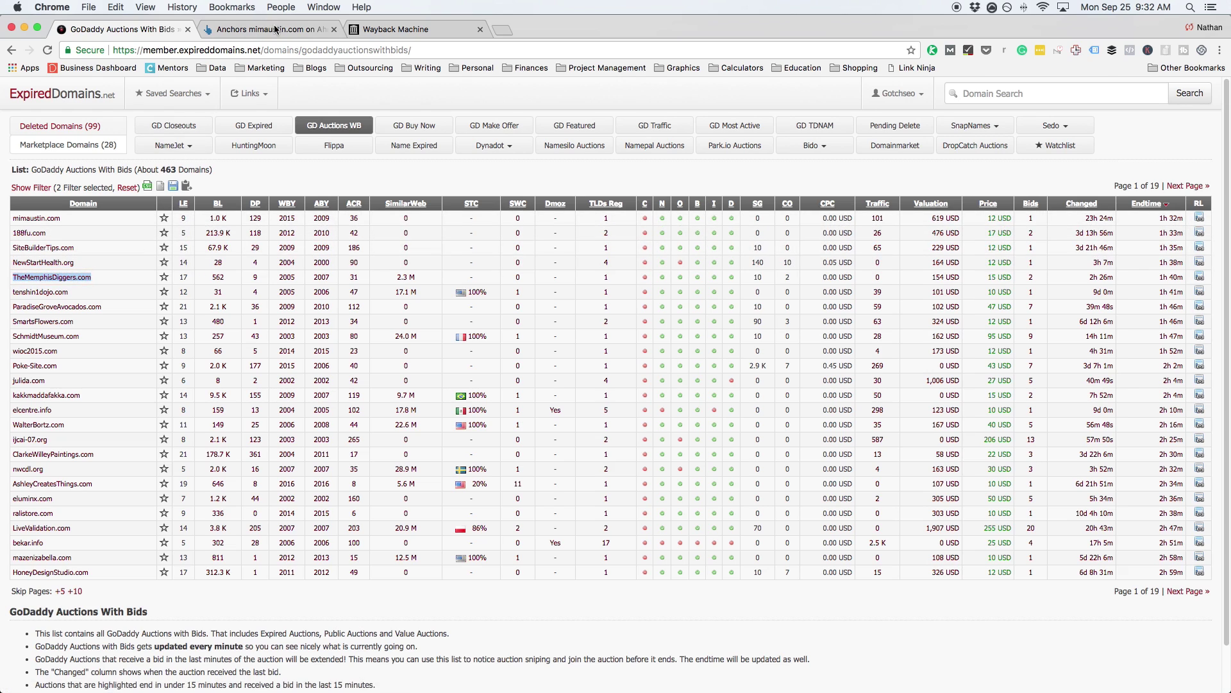
pyautogui.click(216, 29)
pyautogui.tripleClick(167, 117)
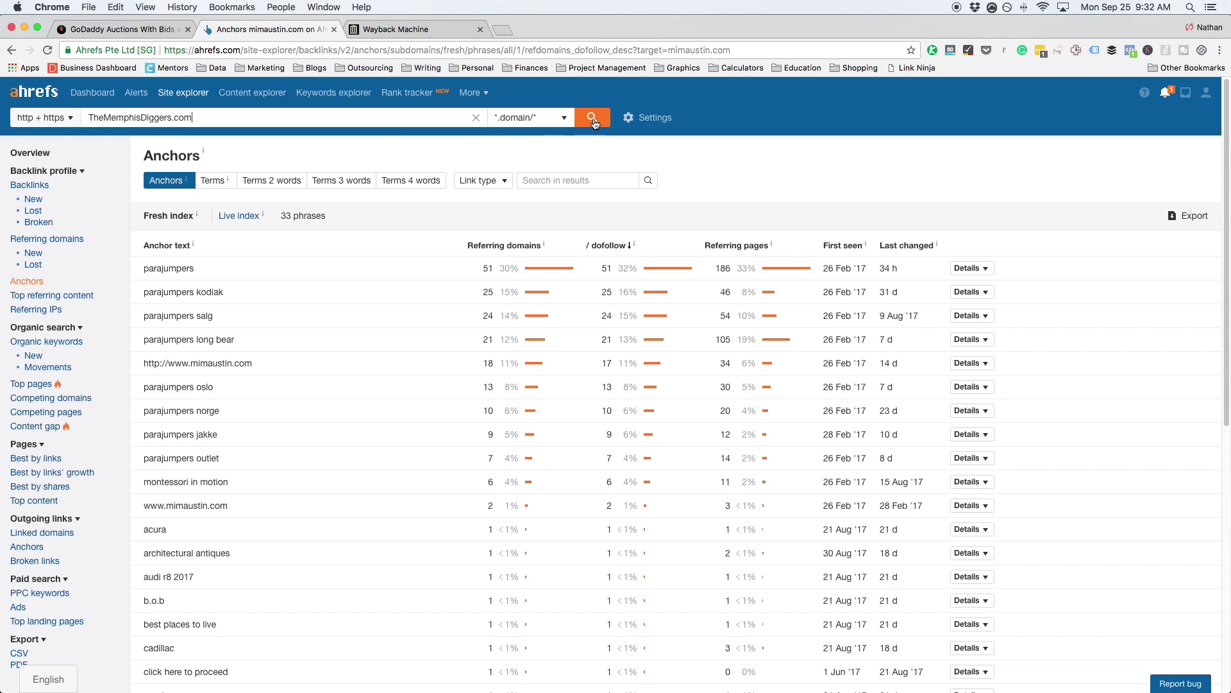
pyautogui.write('TheMemphisDiggers.com')
pyautogui.click(590, 118)
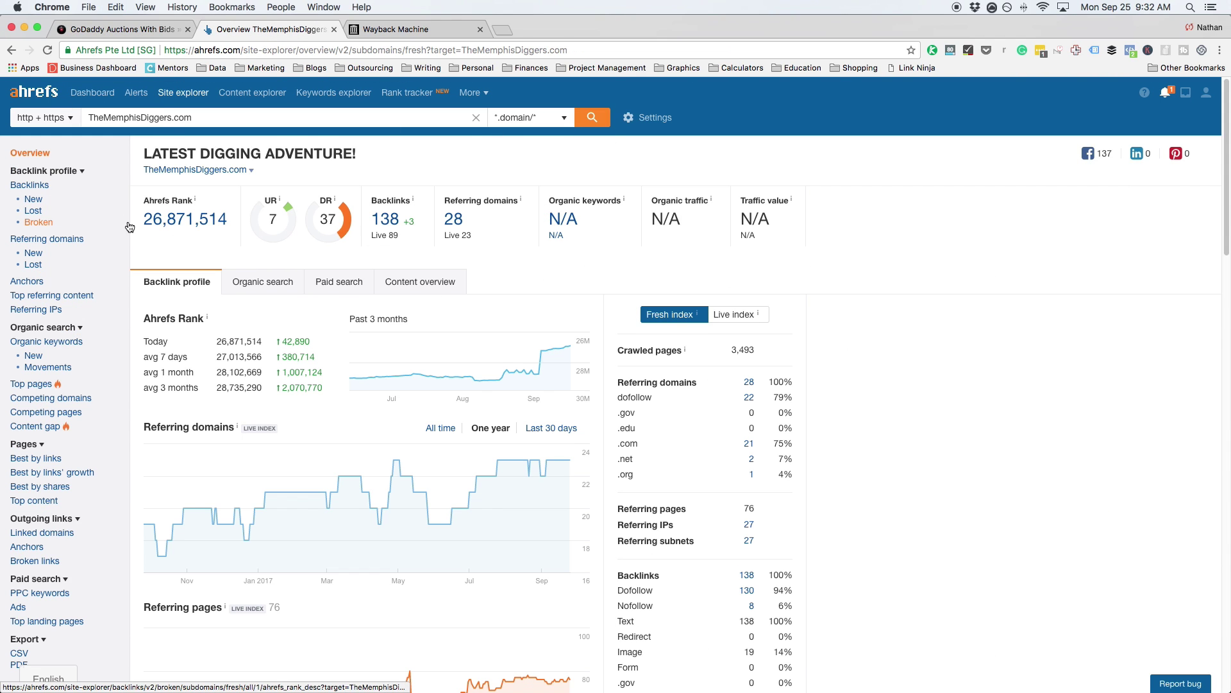
pyautogui.click(30, 185)
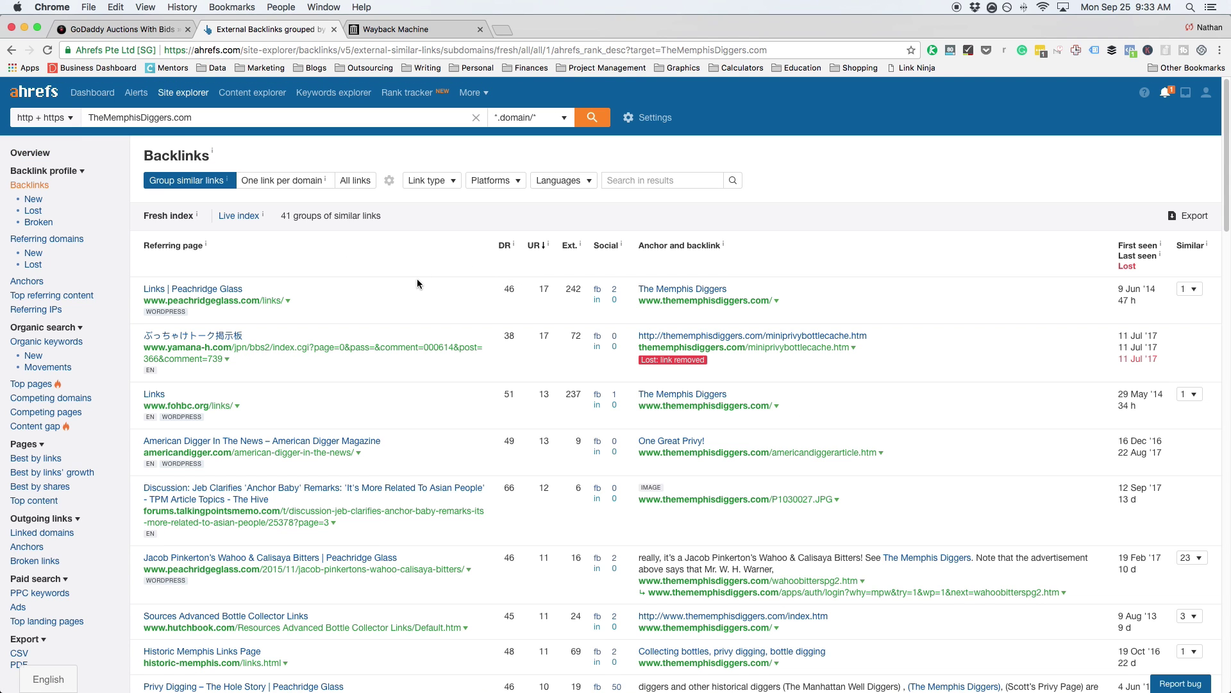
# - Scan the backlinks and open the peachridgeglass.com links page in a new tab
pyautogui.scroll(-2, 422, 284)
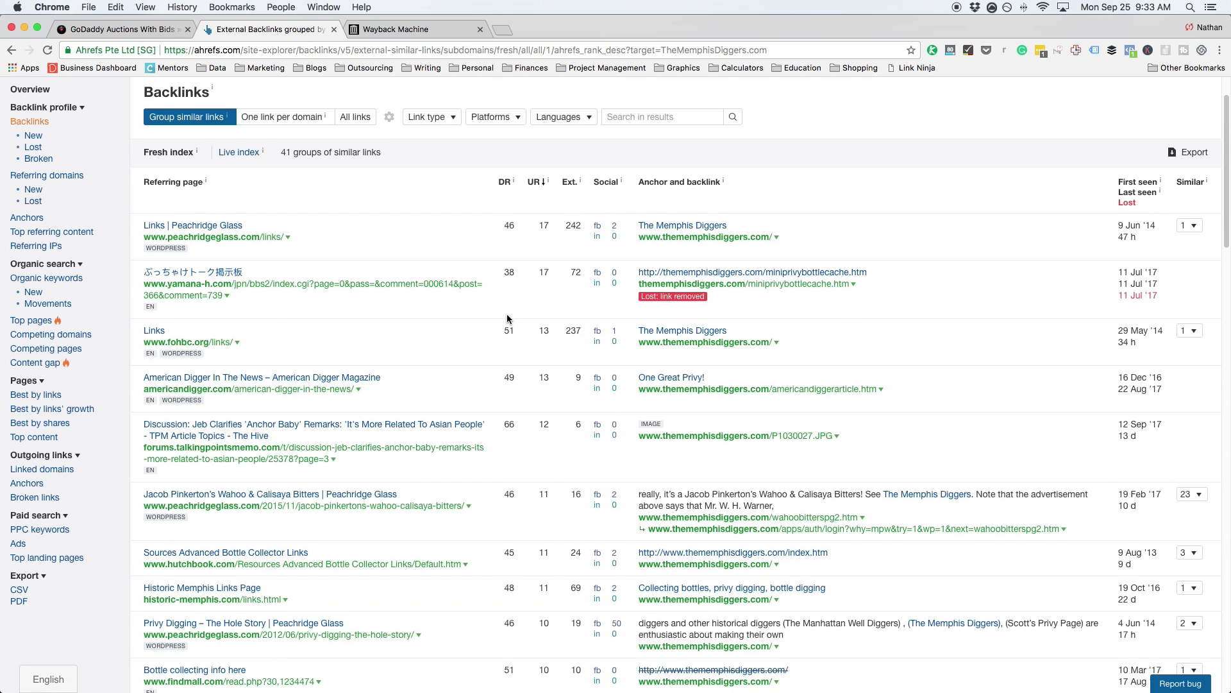
pyautogui.scroll(-3, 508, 319)
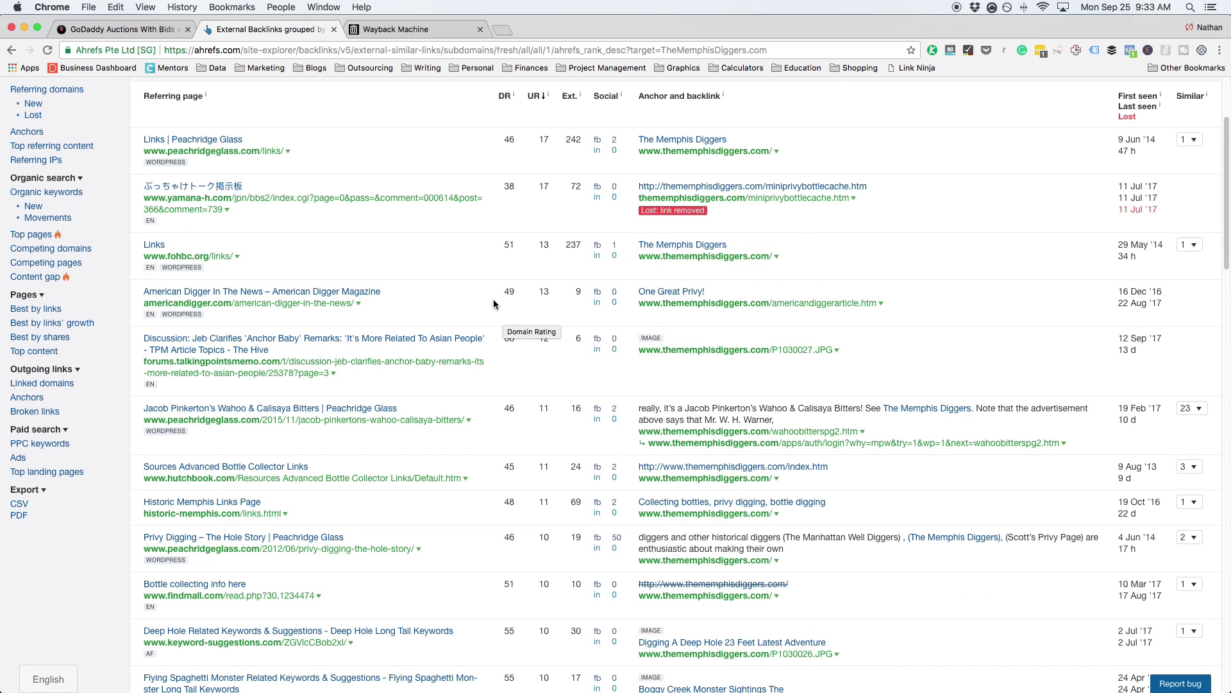
pyautogui.scroll(-2, 478, 333)
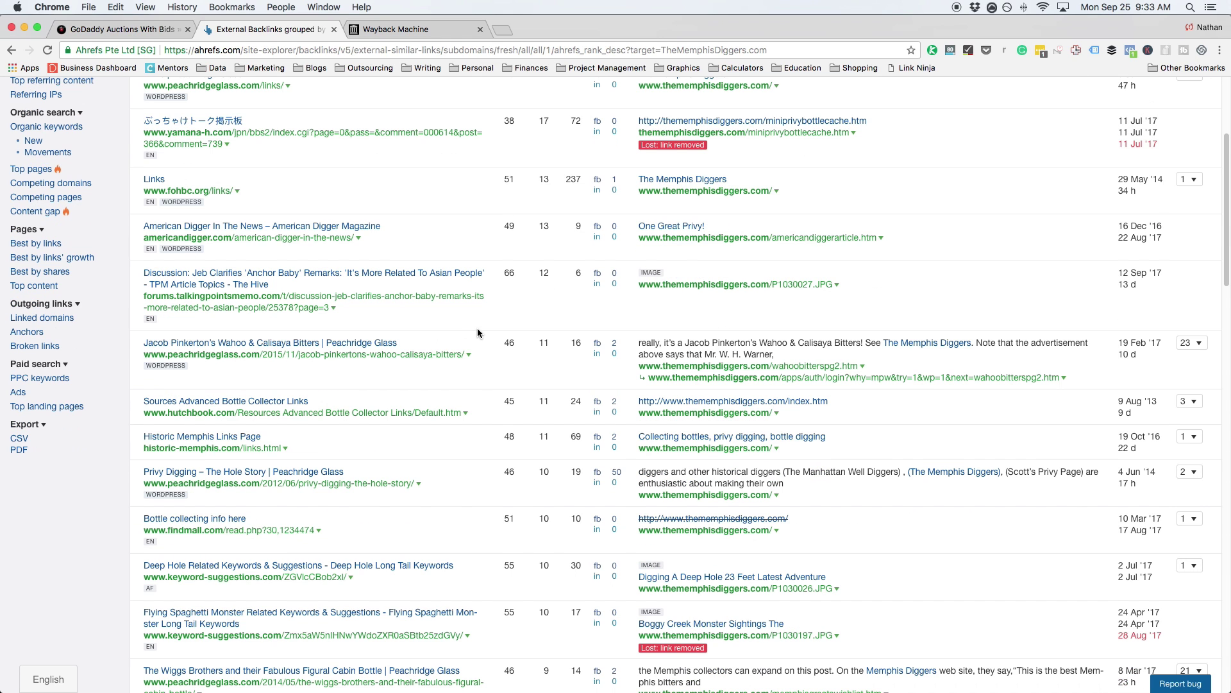
pyautogui.scroll(-4, 429, 351)
pyautogui.scroll(-3, 480, 373)
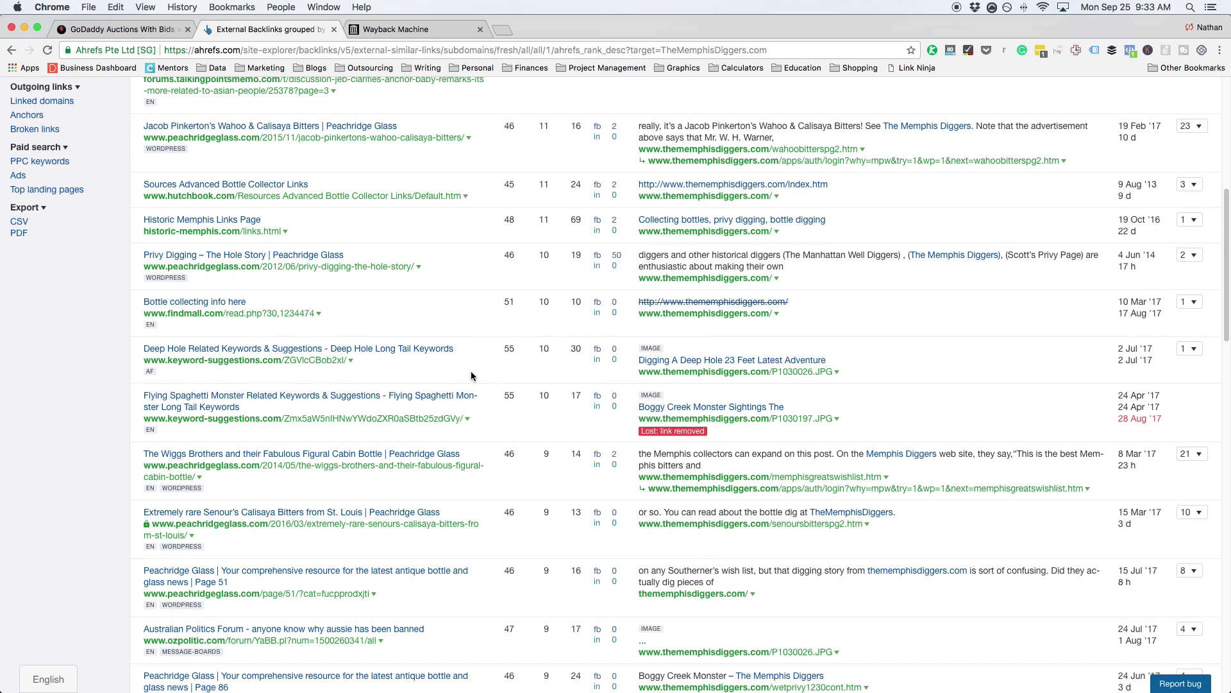
pyautogui.scroll(10, 471, 374)
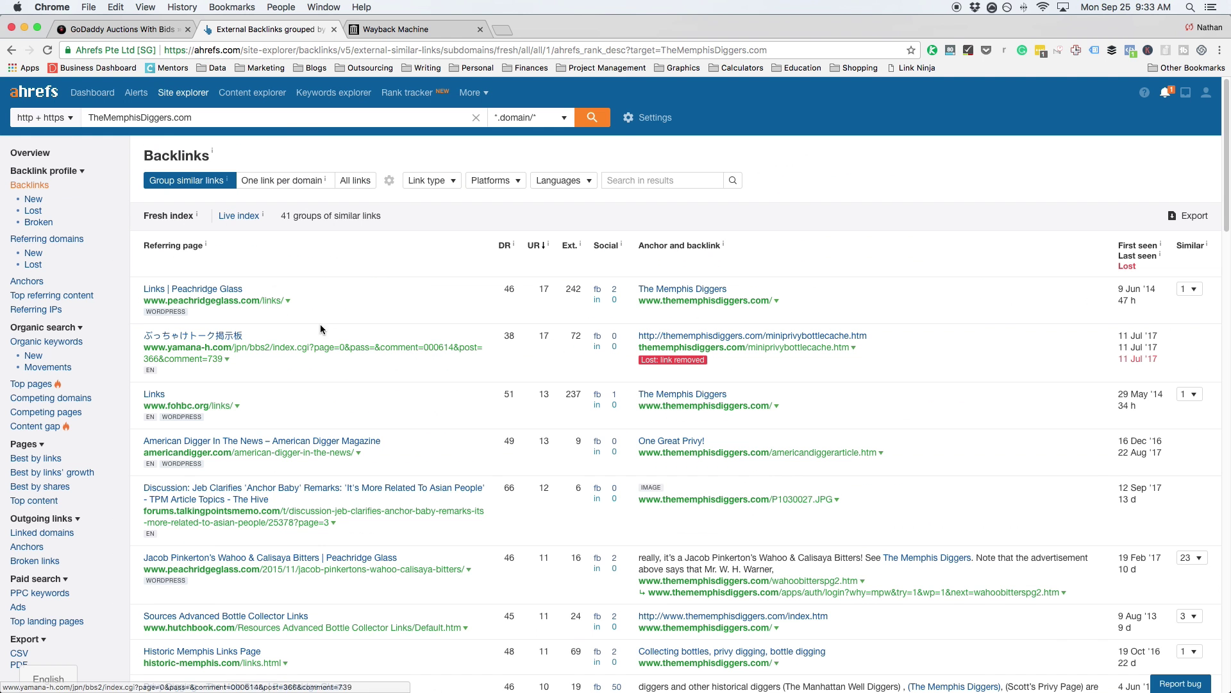
pyautogui.rightClick(240, 300)
pyautogui.click(353, 308)
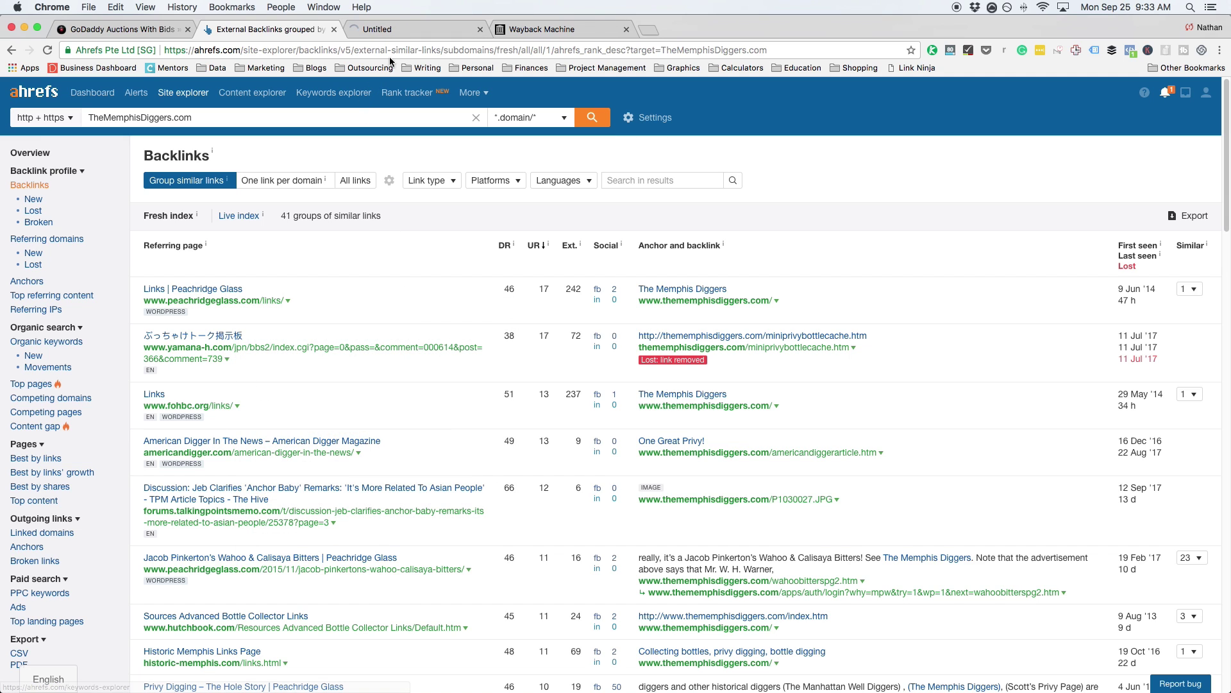
# - Search the Peachridge Glass links page for 'memphis' to confirm The Memphis Diggers is listed
pyautogui.click(395, 34)
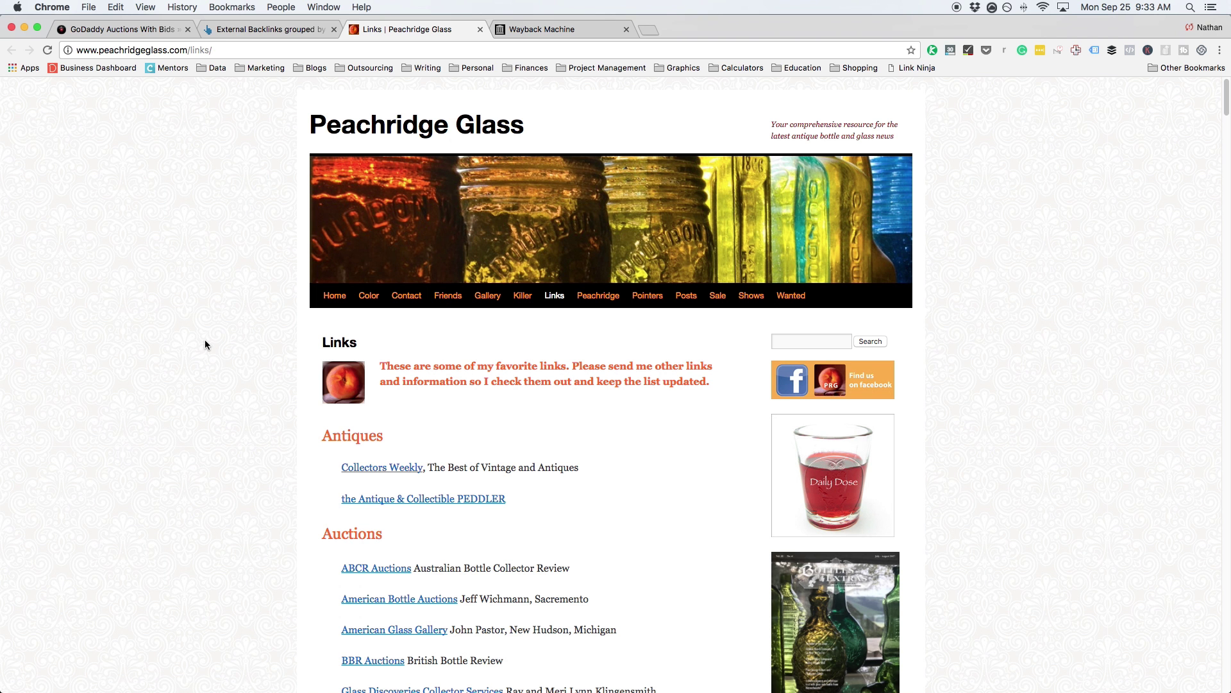
pyautogui.scroll(-3, 197, 341)
pyautogui.scroll(-6, 196, 345)
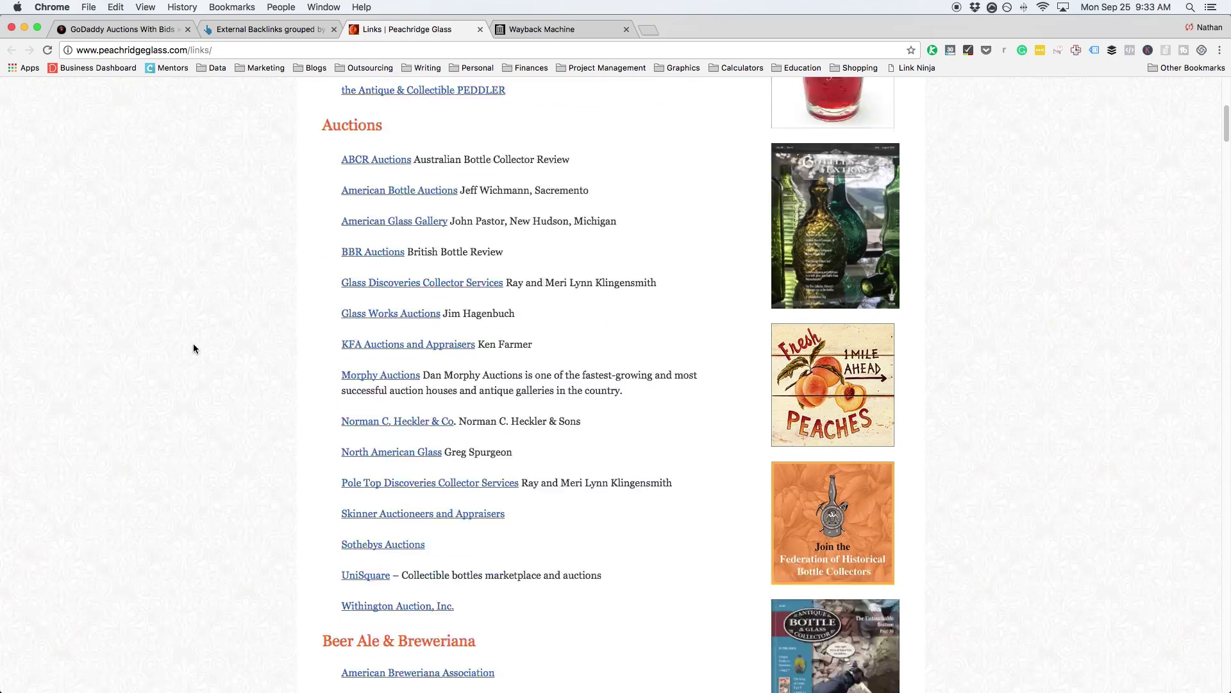
pyautogui.scroll(-15, 192, 346)
pyautogui.press('super+f')
pyautogui.write('m')
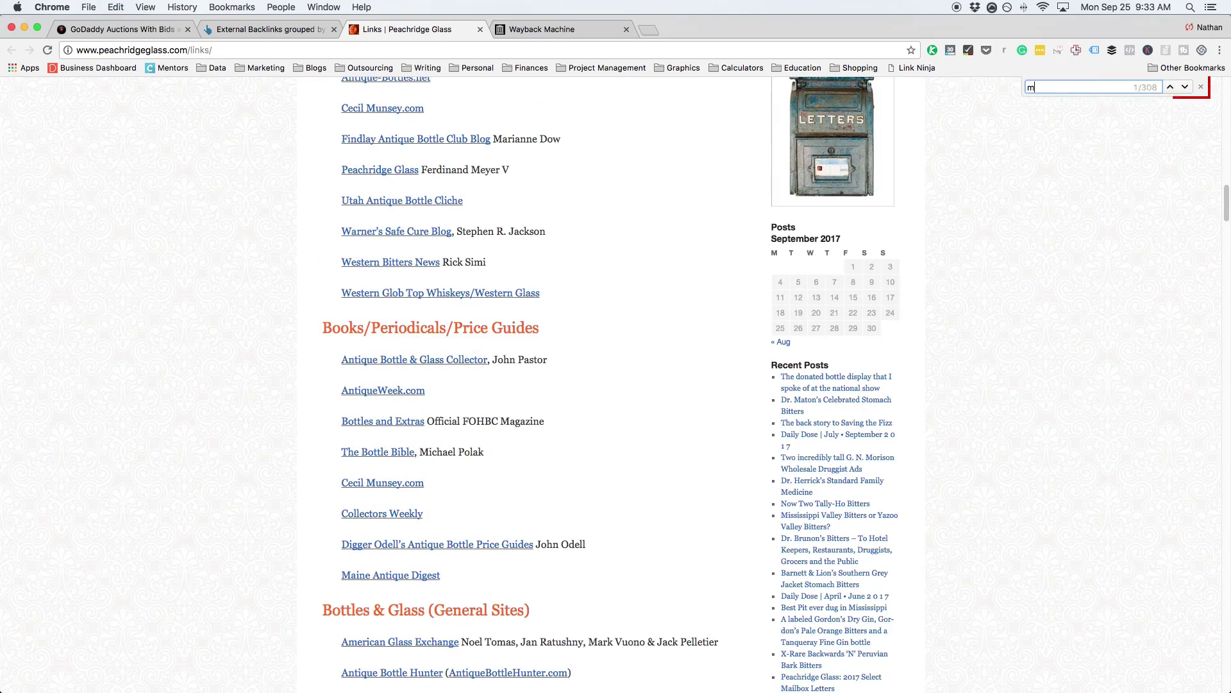
pyautogui.write('emphis')
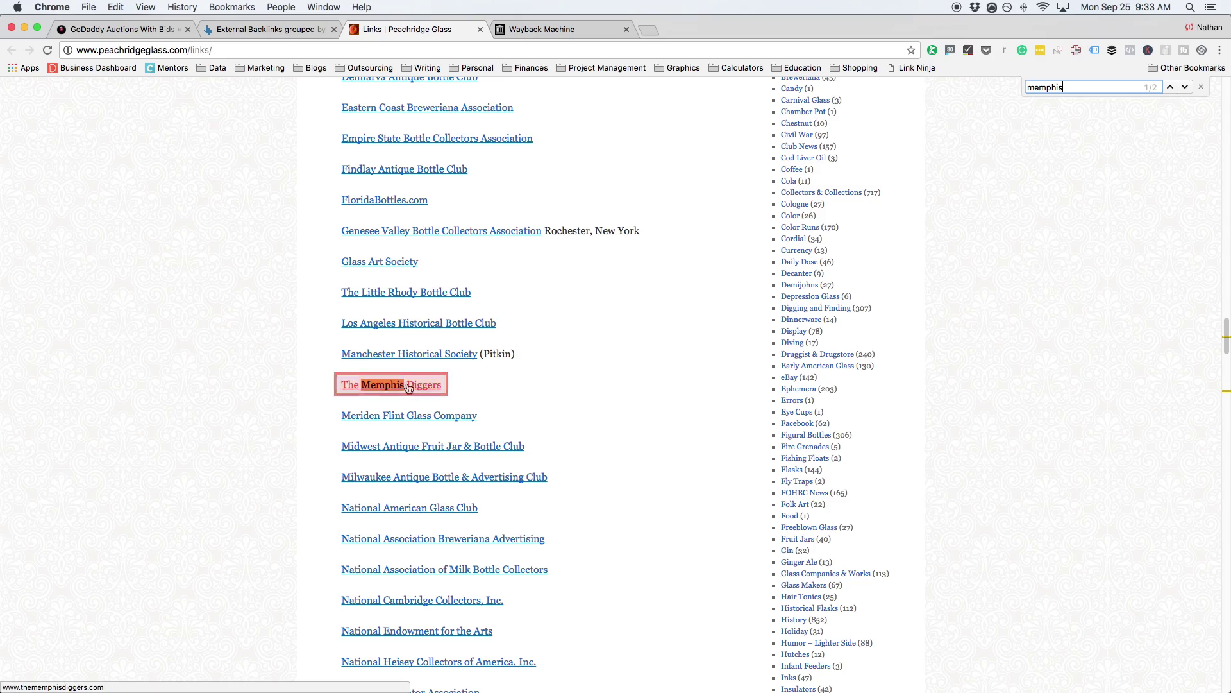
# - Close the Peachridge Glass page and return to the GoDaddy auctions list
pyautogui.scroll(10, 313, 378)
pyautogui.scroll(15, 521, 378)
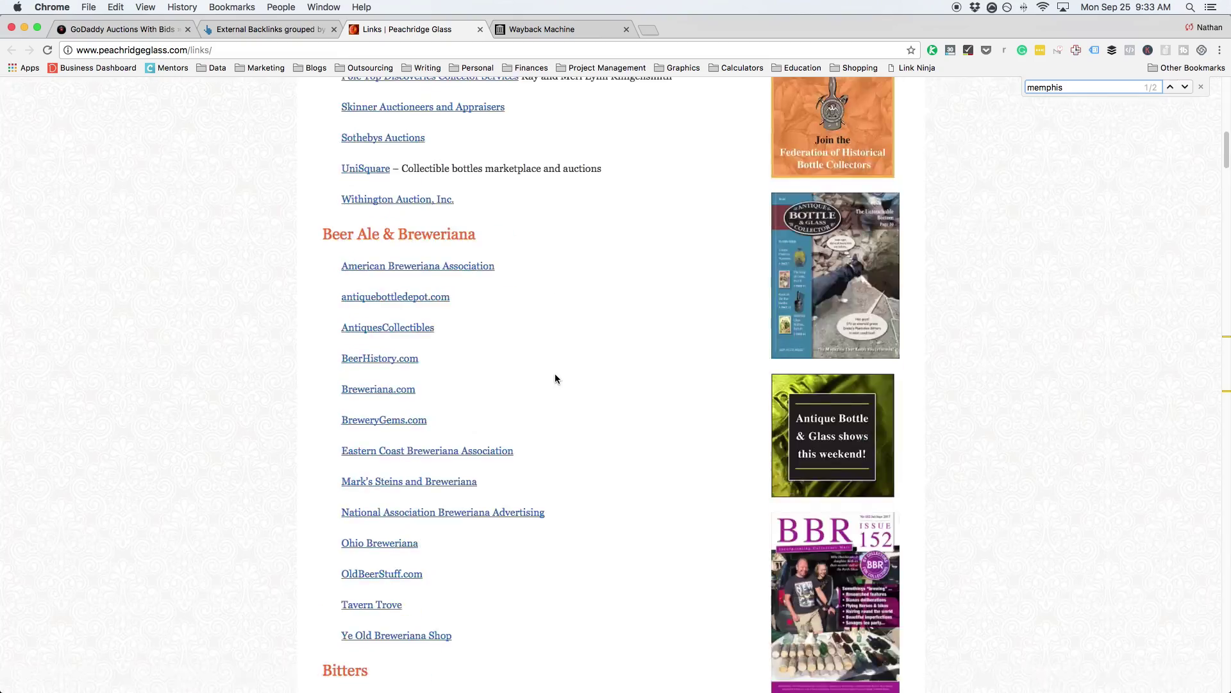
pyautogui.press('super+alt+Left')
pyautogui.click(481, 30)
pyautogui.scroll(-10, 501, 304)
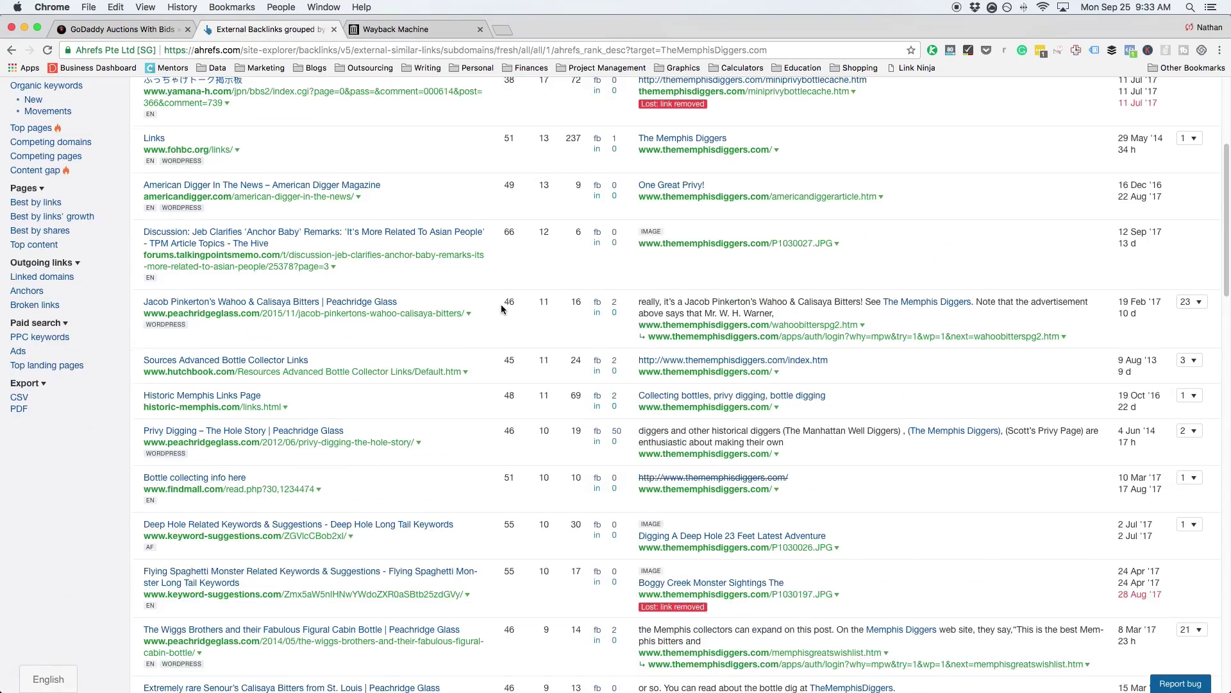
pyautogui.press('super+alt+Left')
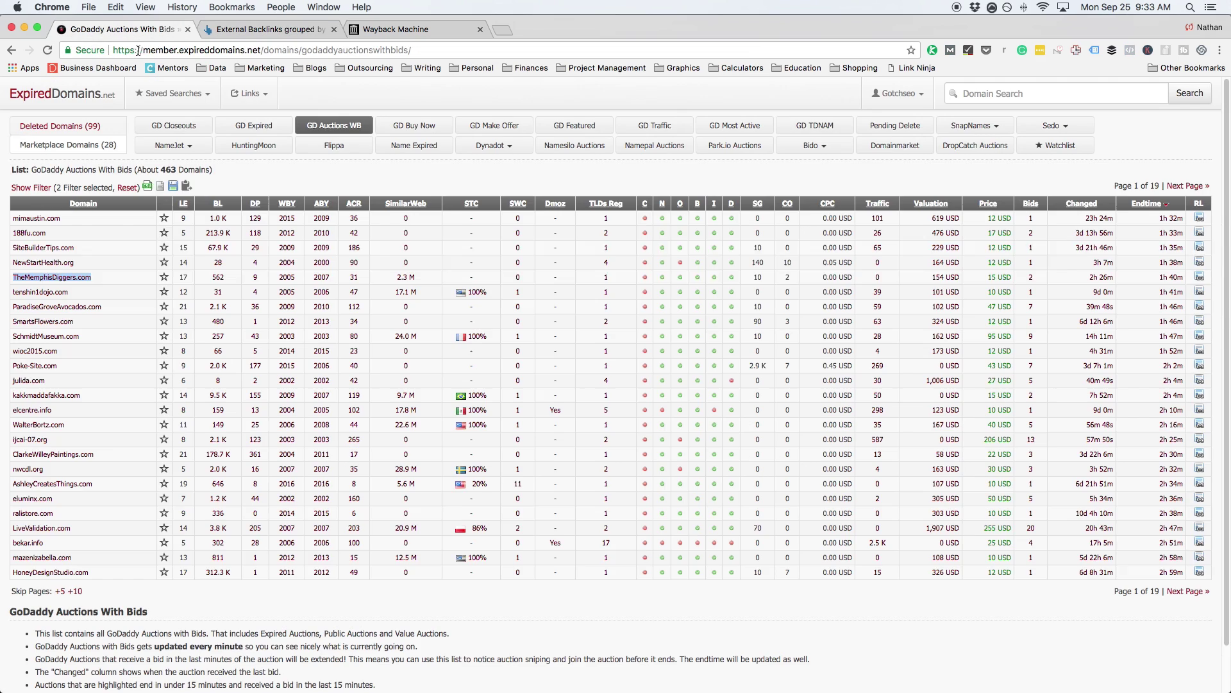
pyautogui.rightClick(62, 280)
pyautogui.click(106, 287)
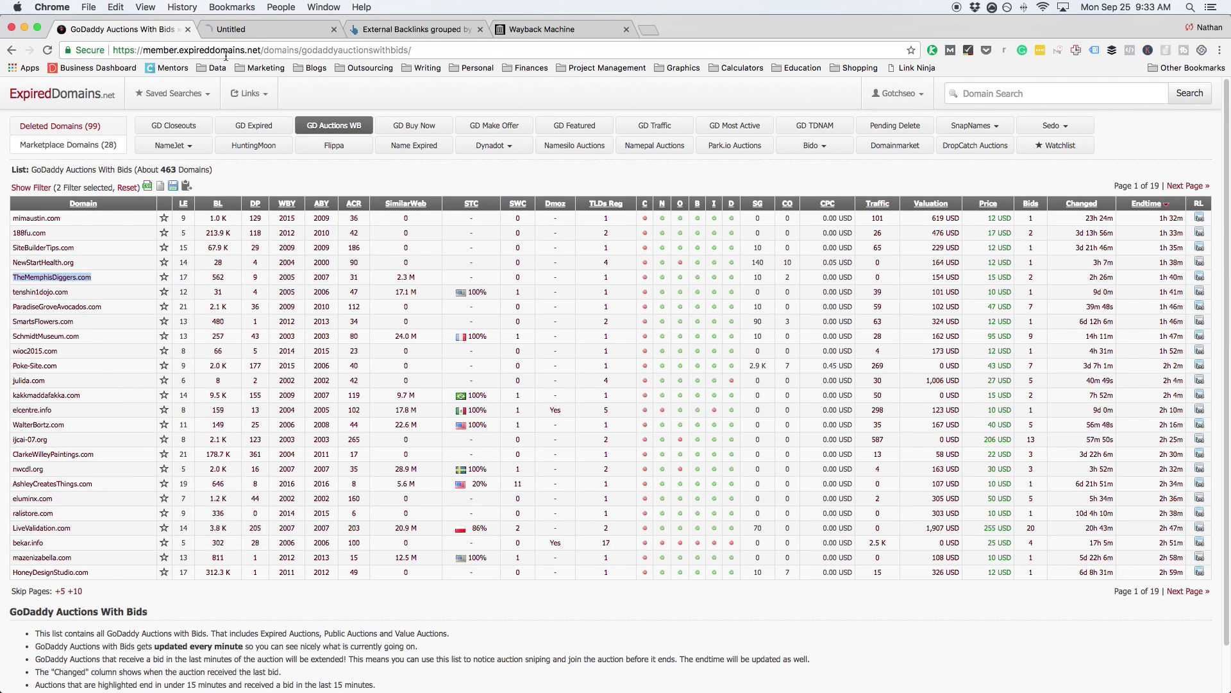
pyautogui.press('super+alt+Right')
pyautogui.click(285, 244)
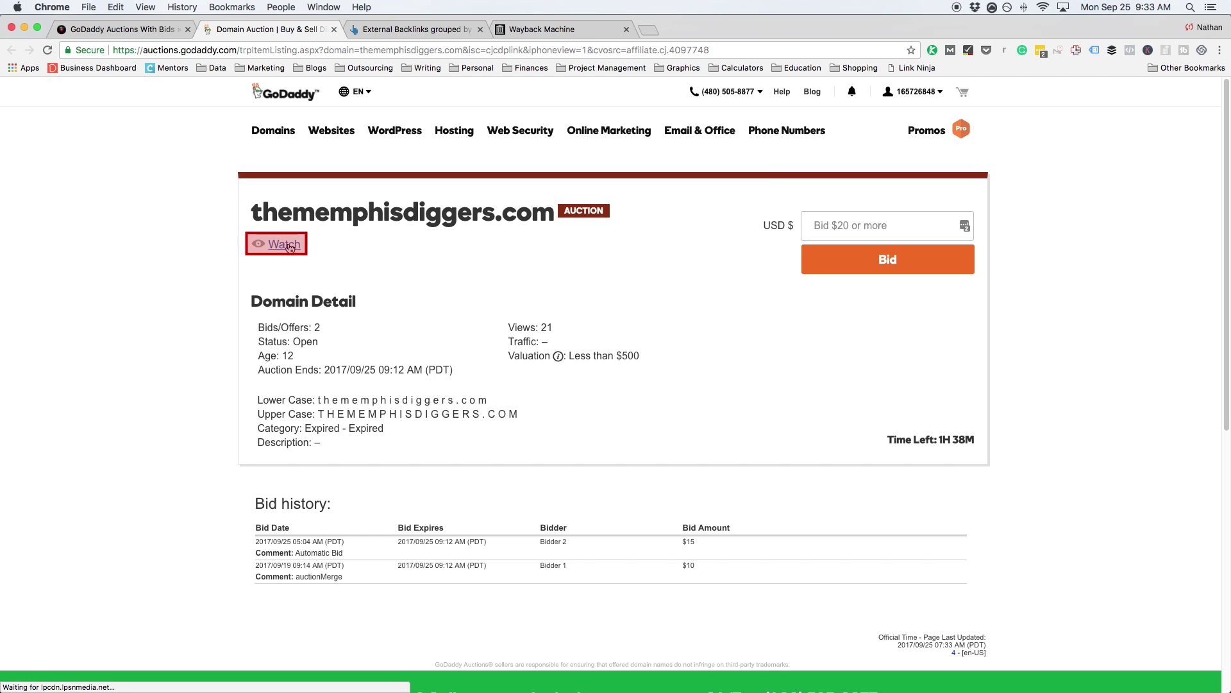
pyautogui.press('super+w')
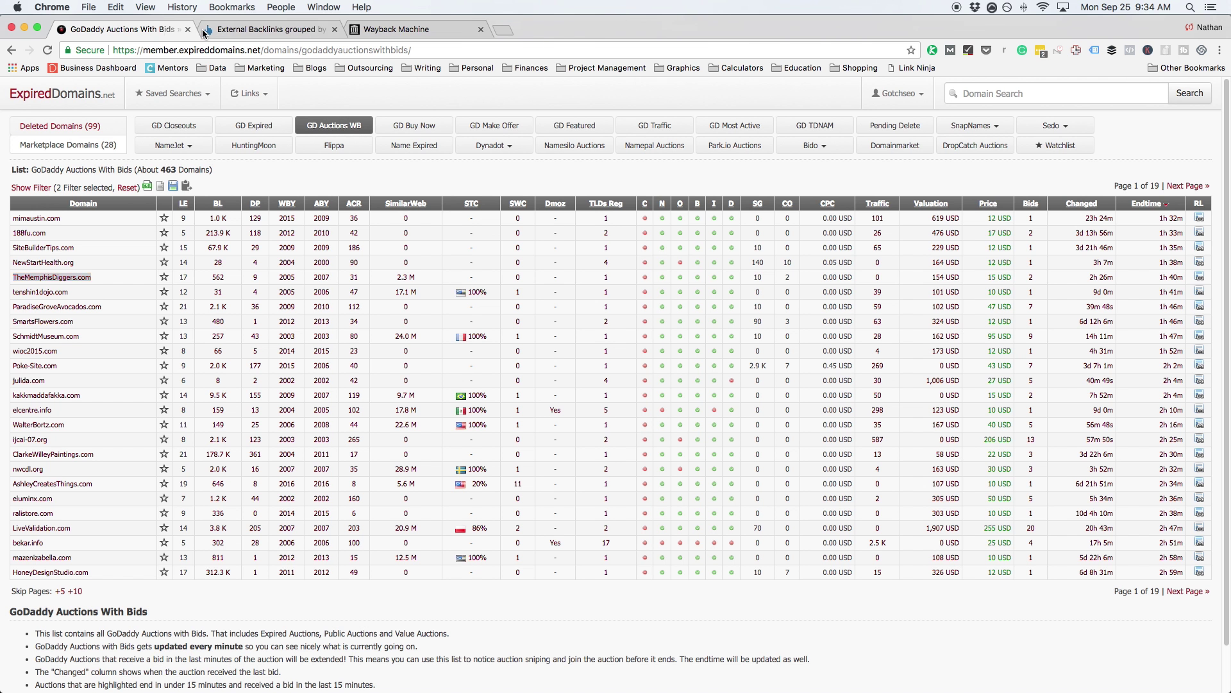
# - Look up SchmidtMuseum.com in Ahrefs and show its backlinks list
pyautogui.tripleClick(117, 300)
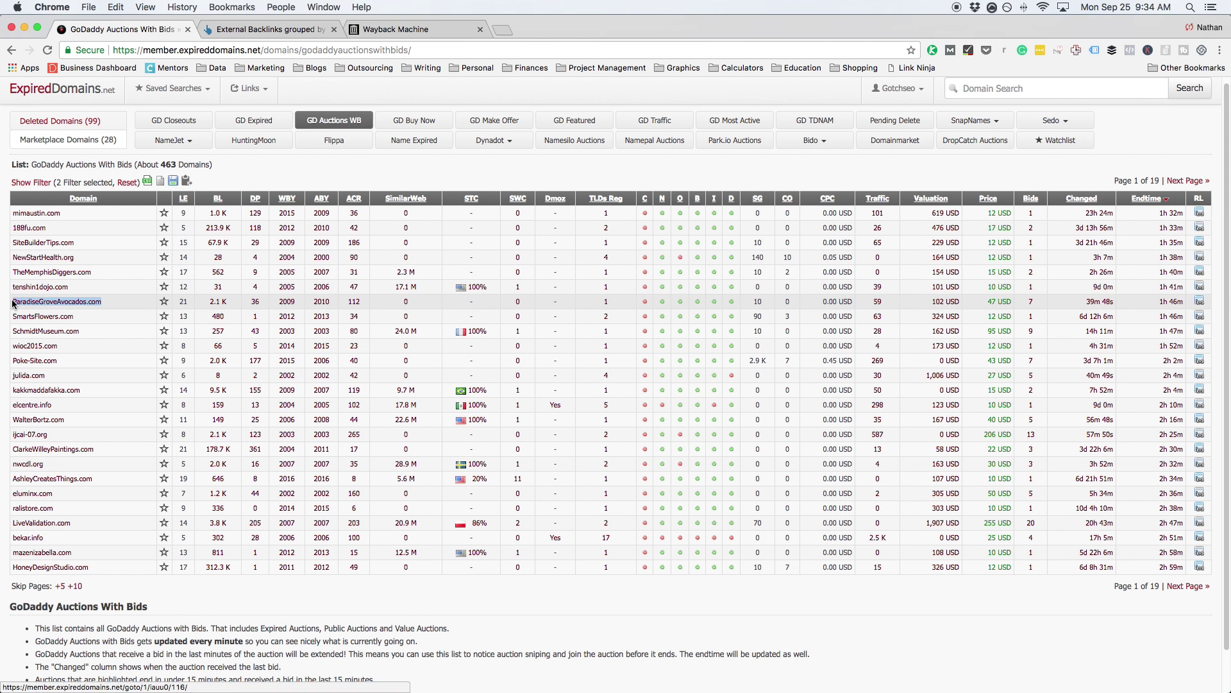
pyautogui.click(266, 28)
pyautogui.scroll(10, 224, 116)
pyautogui.press('super+a')
pyautogui.write('SchmidtMuseum.com')
pyautogui.press('Return')
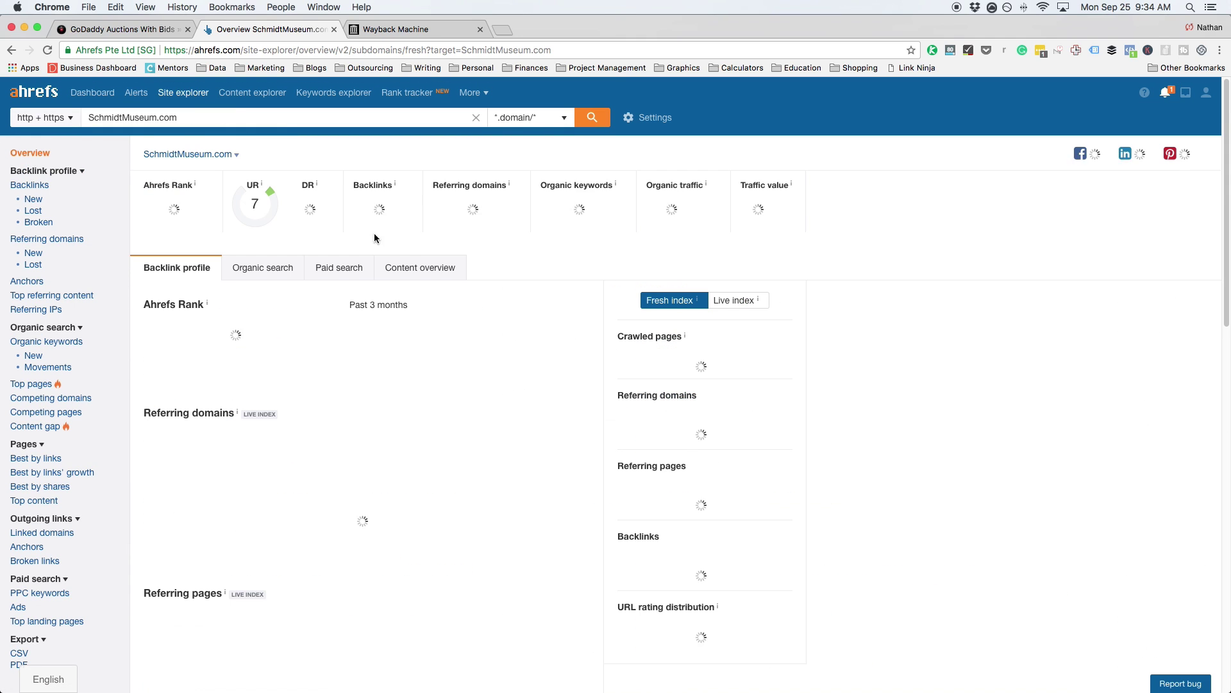
pyautogui.click(39, 186)
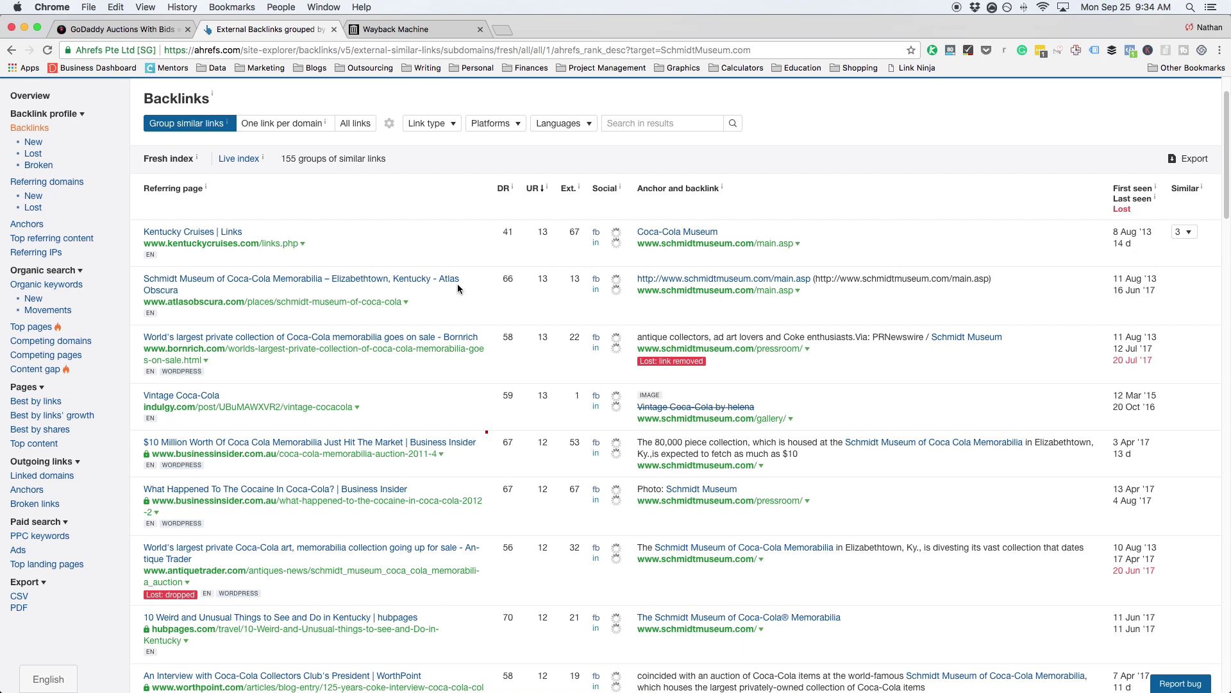
# - Open the lost Bornrich backlink article in a new tab
pyautogui.scroll(-2, 456, 291)
pyautogui.scroll(-2, 488, 269)
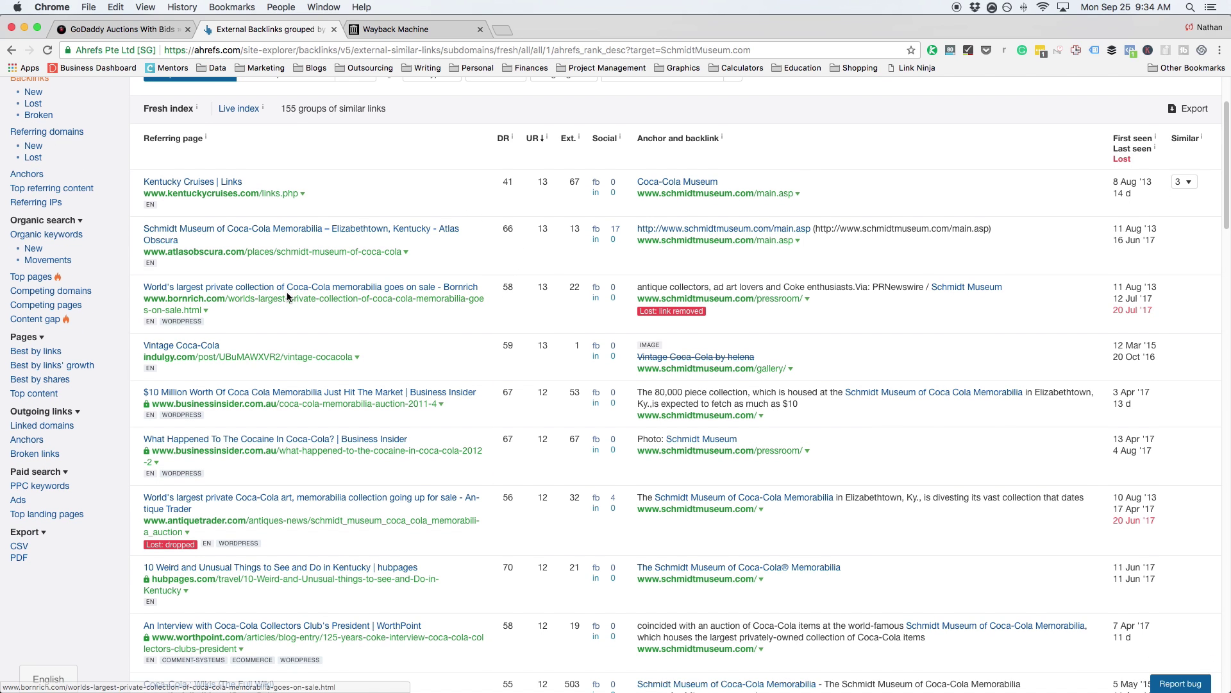
pyautogui.rightClick(294, 306)
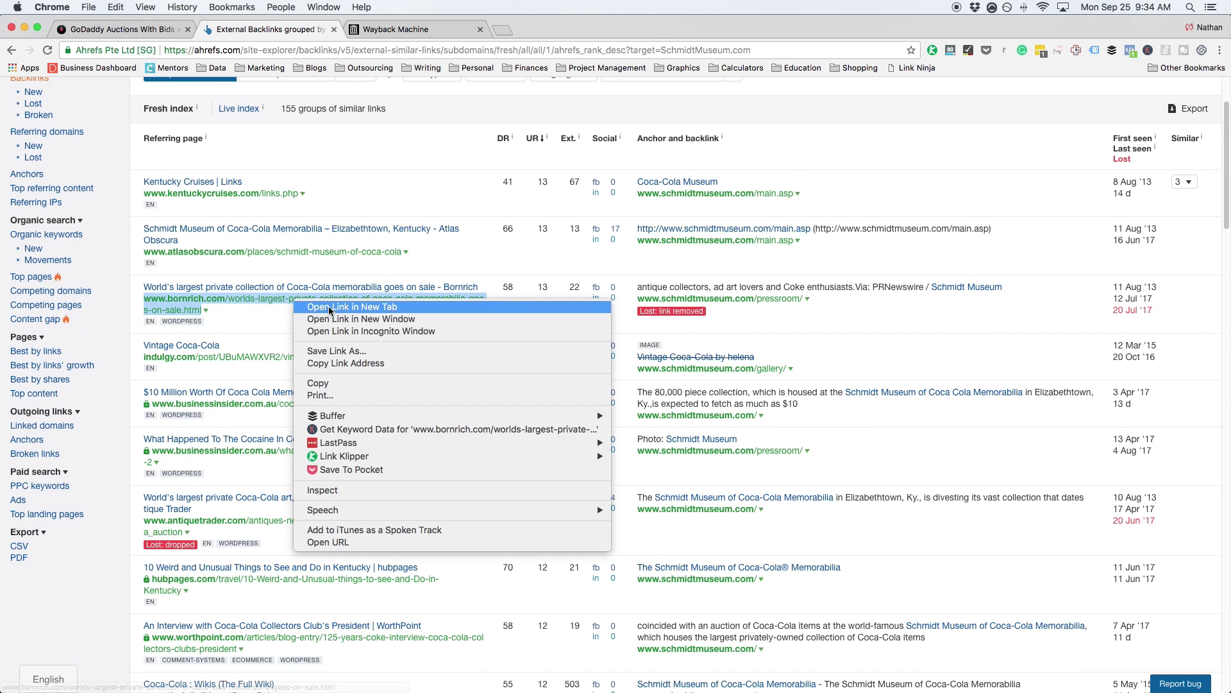
pyautogui.click(359, 314)
# - Confirm the Bornrich article shows 'Page not found' and close that tab
pyautogui.moveTo(1007, 290); pyautogui.dragTo(937, 290)
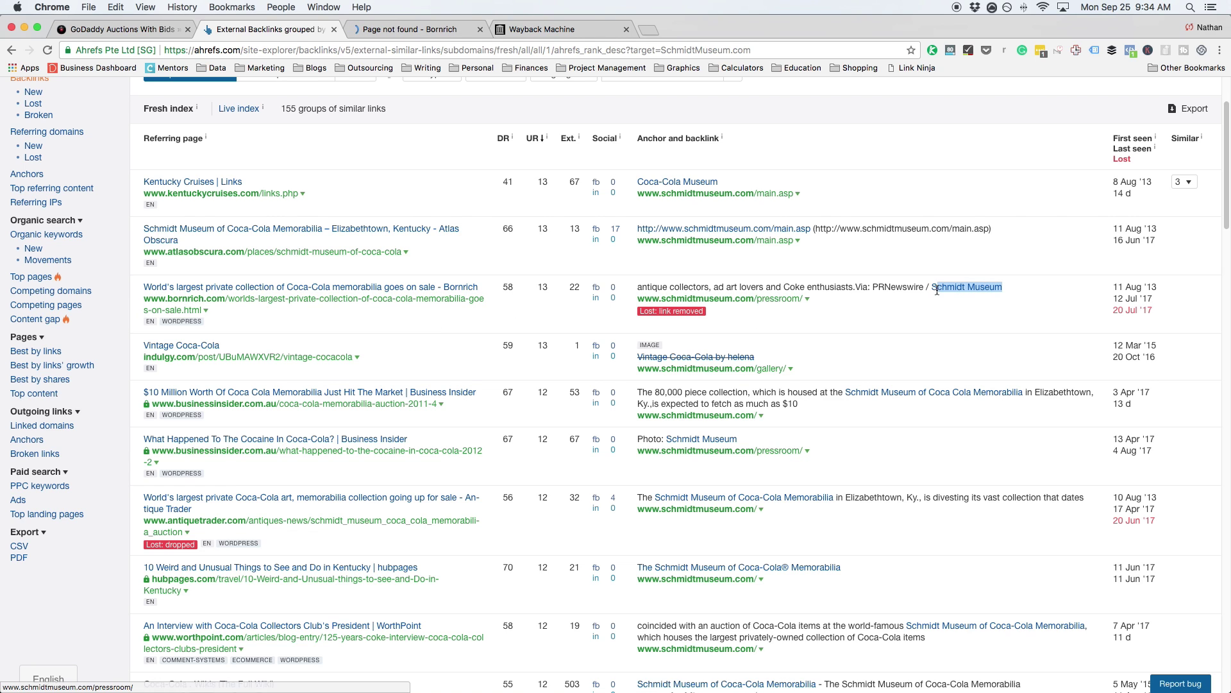
pyautogui.click(481, 36)
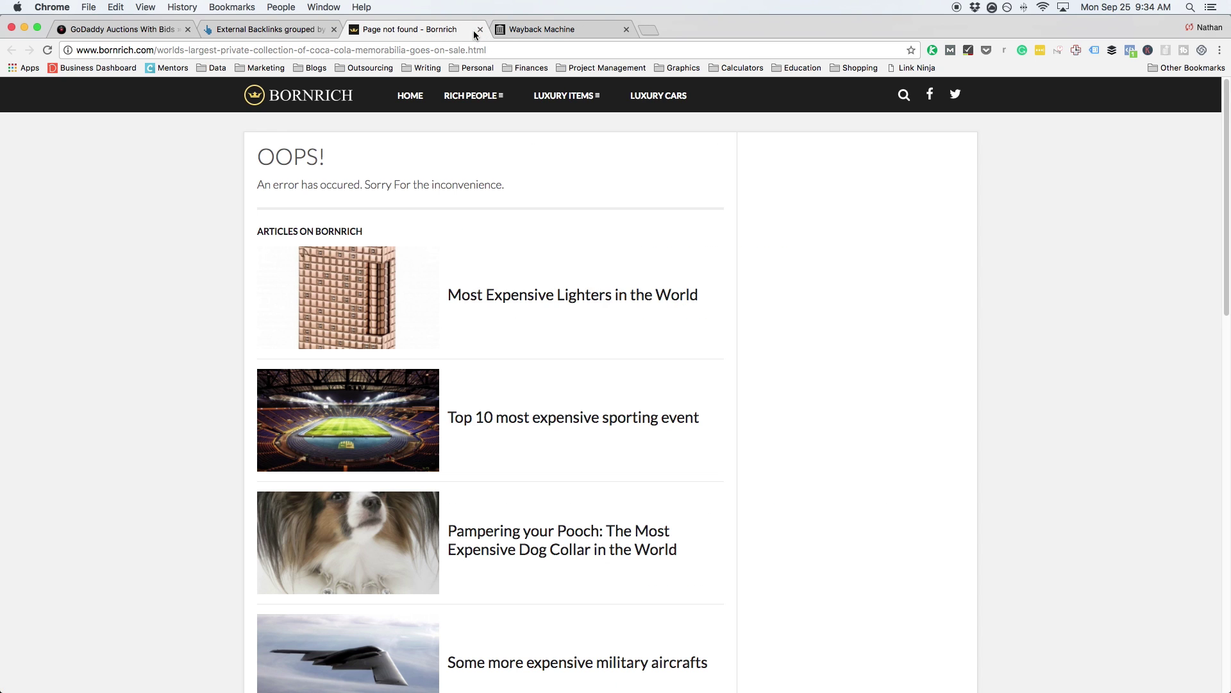
pyautogui.click(480, 30)
pyautogui.scroll(-3, 458, 320)
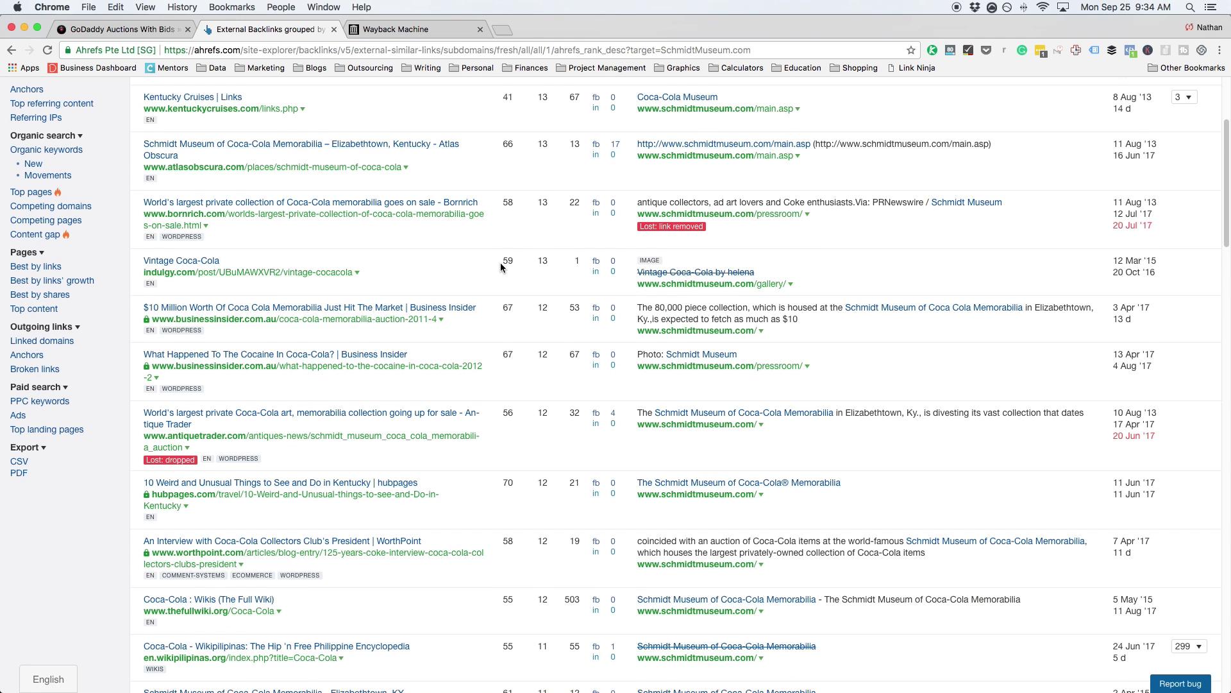
# - Open the Business Insider cocaine article in a new tab and find 'Schmidt Museum' in it
pyautogui.rightClick(399, 354)
pyautogui.click(410, 357)
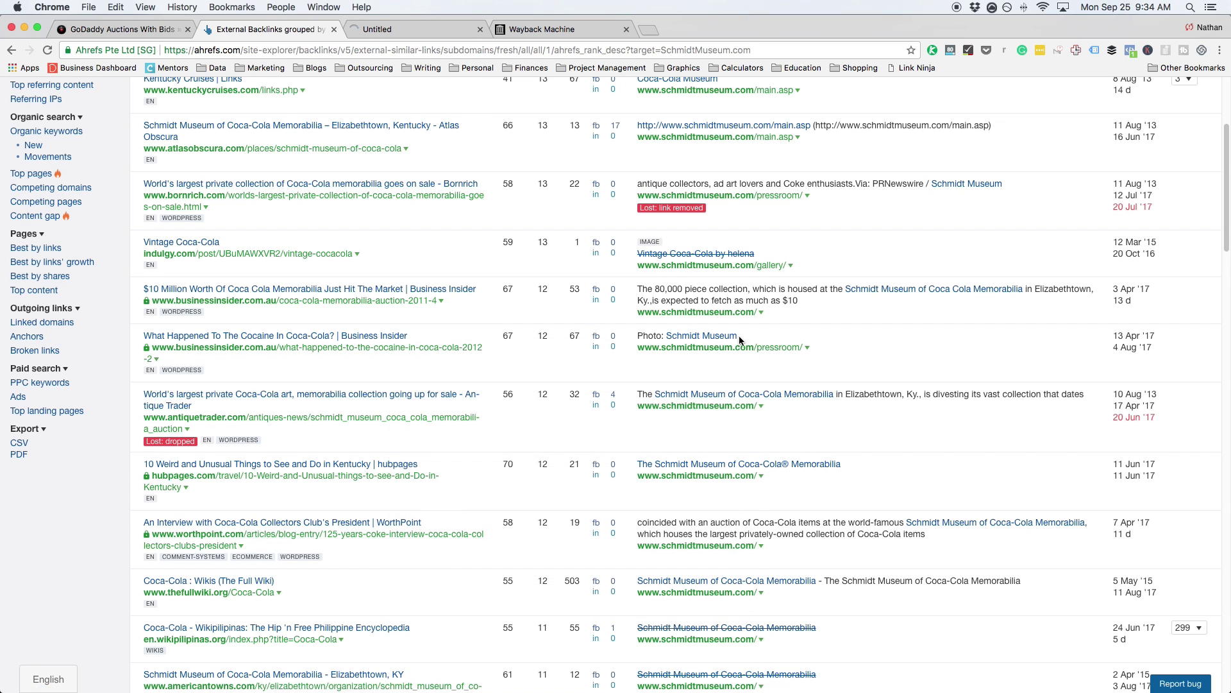
pyautogui.moveTo(739, 336); pyautogui.dragTo(668, 336)
pyautogui.press('super+c')
pyautogui.click(411, 29)
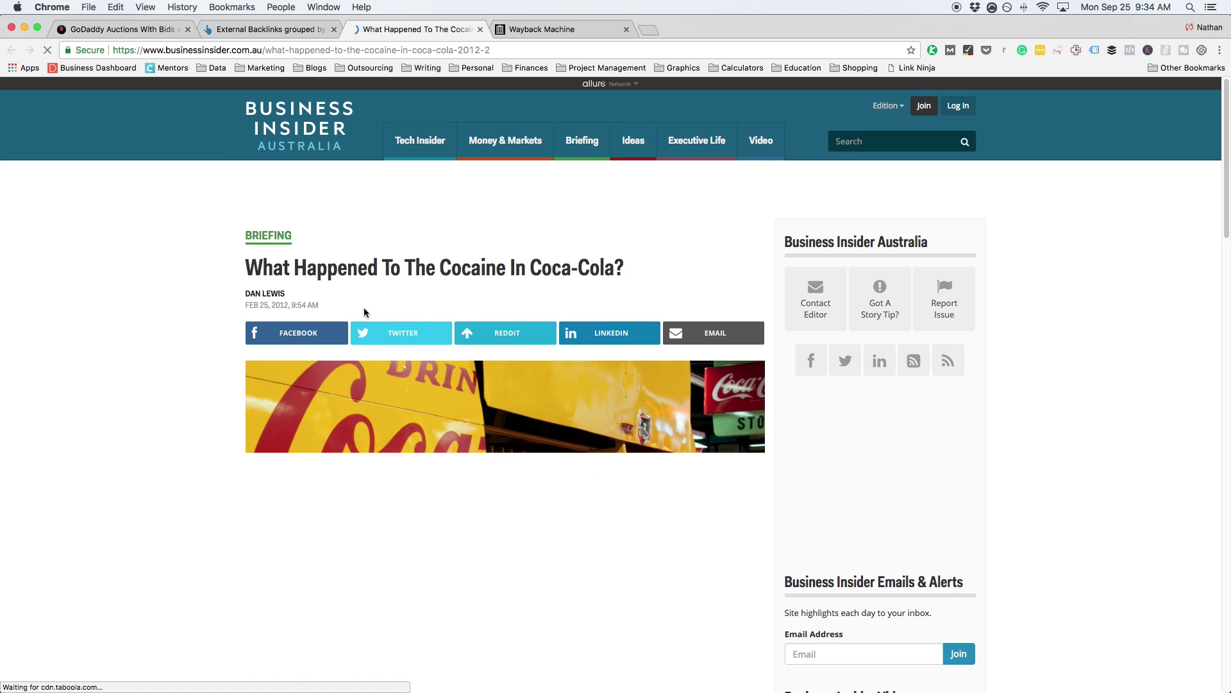
pyautogui.scroll(-15, 190, 275)
pyautogui.press('super+f')
pyautogui.press('super+v')
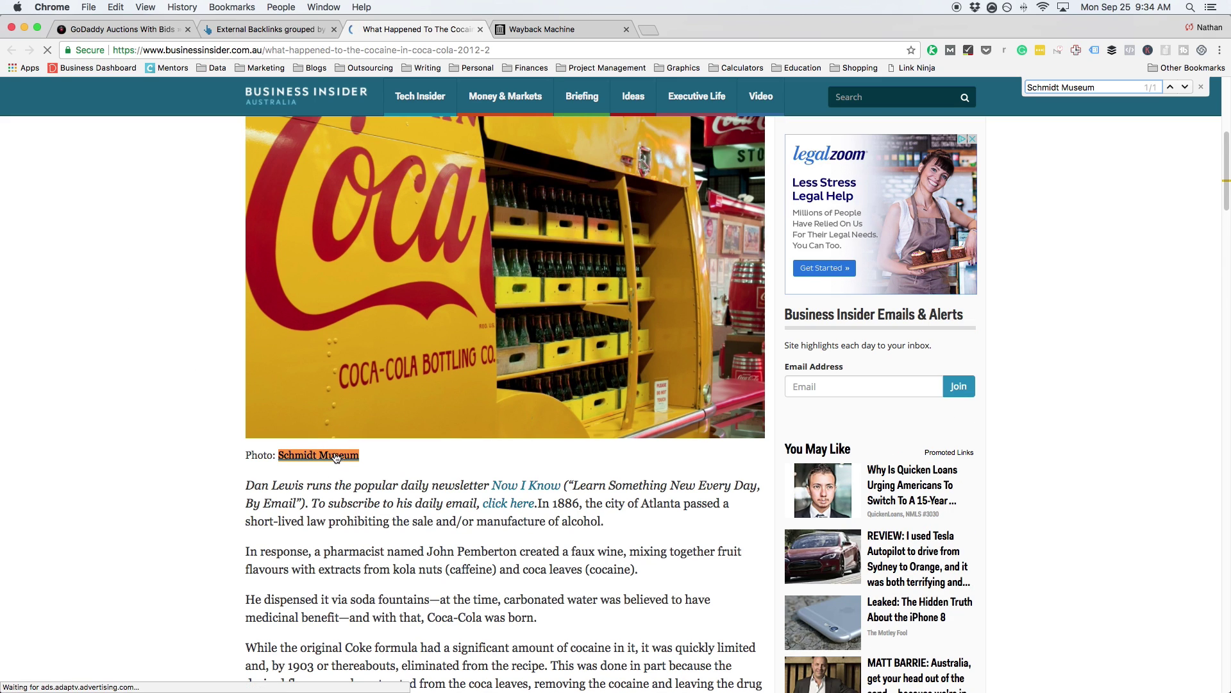
# - Return to Ahrefs' SchmidtMuseum.com backlinks list and scroll through it
pyautogui.click(262, 30)
pyautogui.scroll(-2, 513, 409)
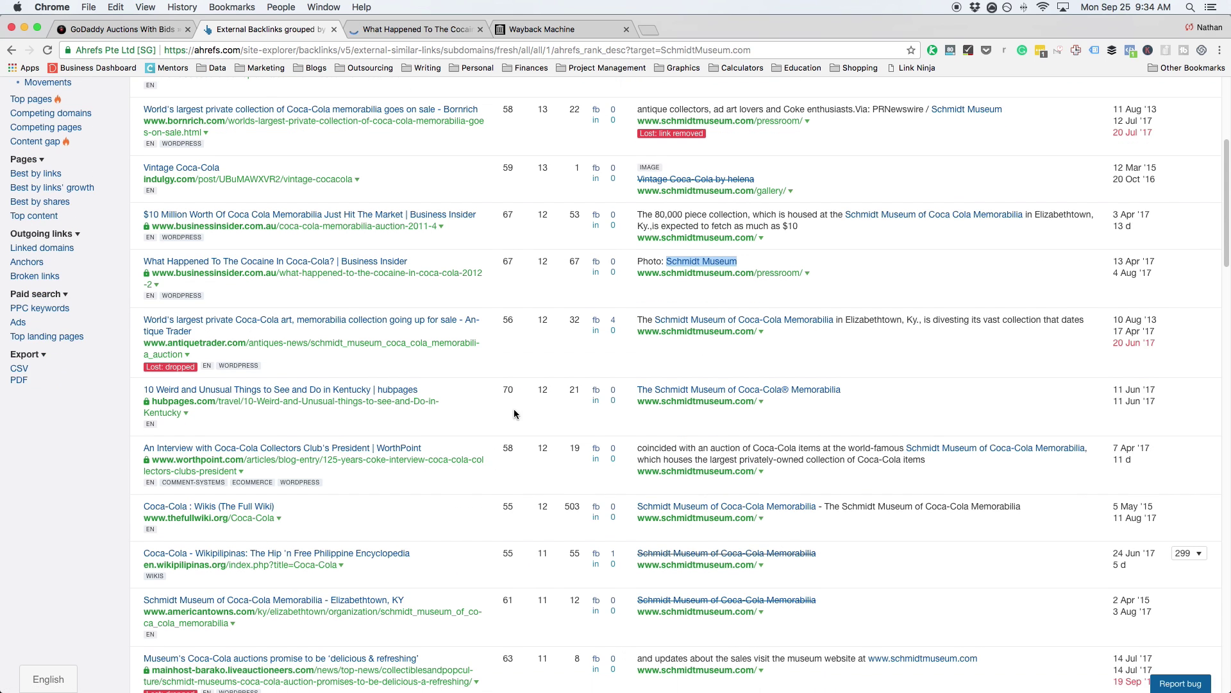
pyautogui.scroll(-15, 526, 410)
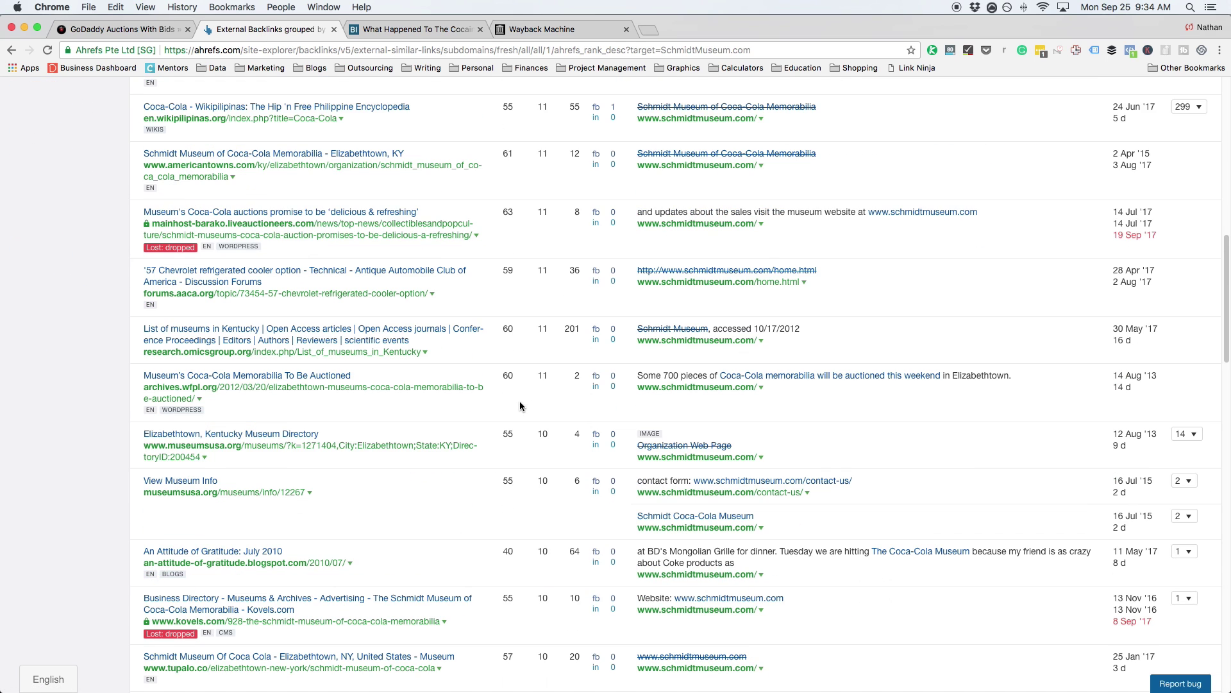
pyautogui.scroll(20, 510, 424)
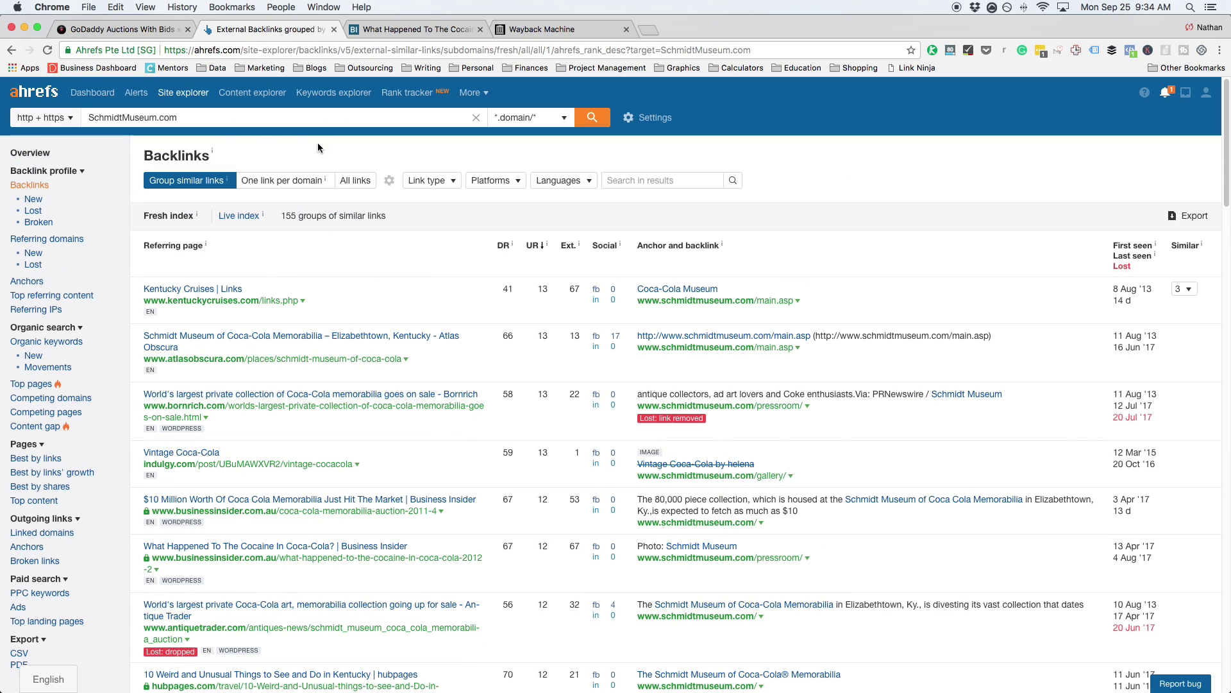
# - Look up SchmidtMuseum.com in the Wayback Machine, showing 80 captures from 2003–2017
pyautogui.tripleClick(156, 117)
pyautogui.press('cmd+c')
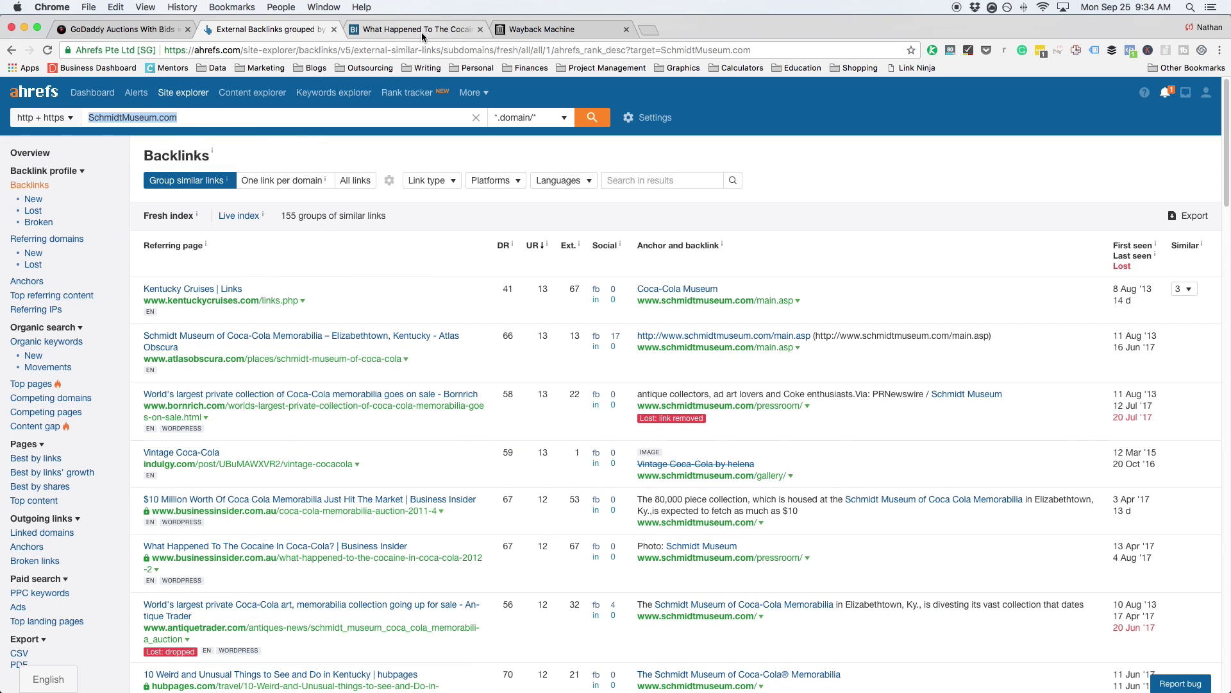
pyautogui.click(542, 29)
pyautogui.click(580, 183)
pyautogui.press('cmd+v')
pyautogui.press('Return')
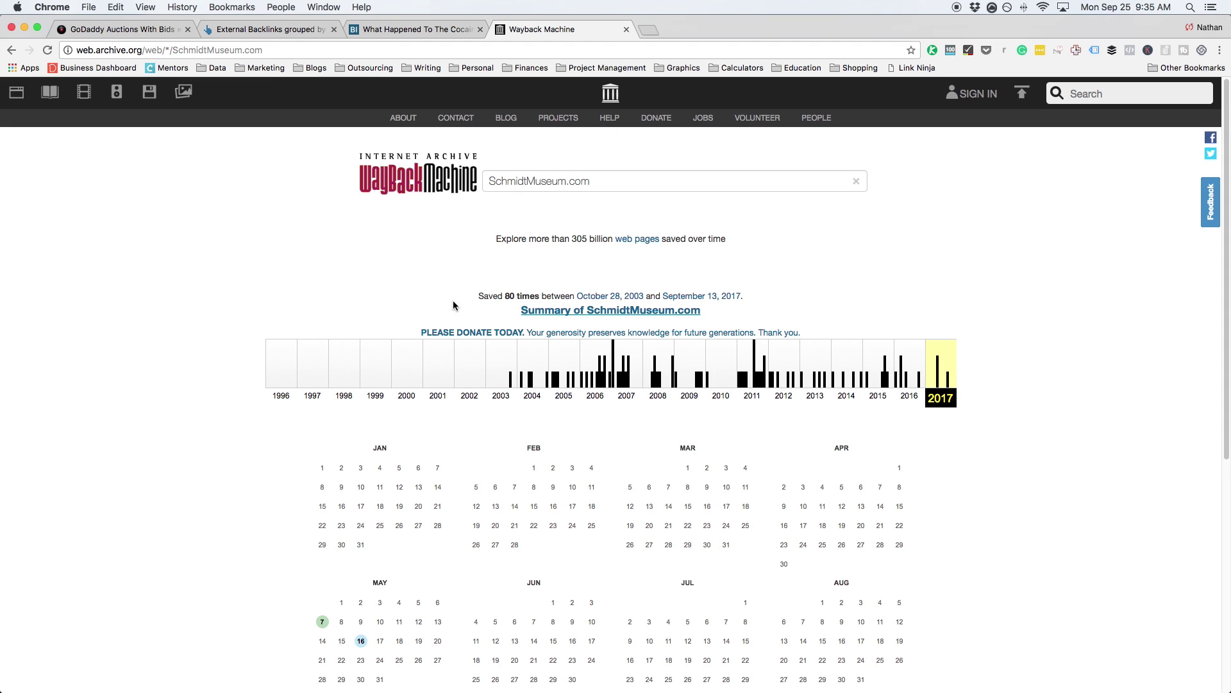
# - Go back from the 2017 302-redirect capture and show the 2016 capture calendar
pyautogui.scroll(-5, 642, 453)
pyautogui.moveTo(383, 523)
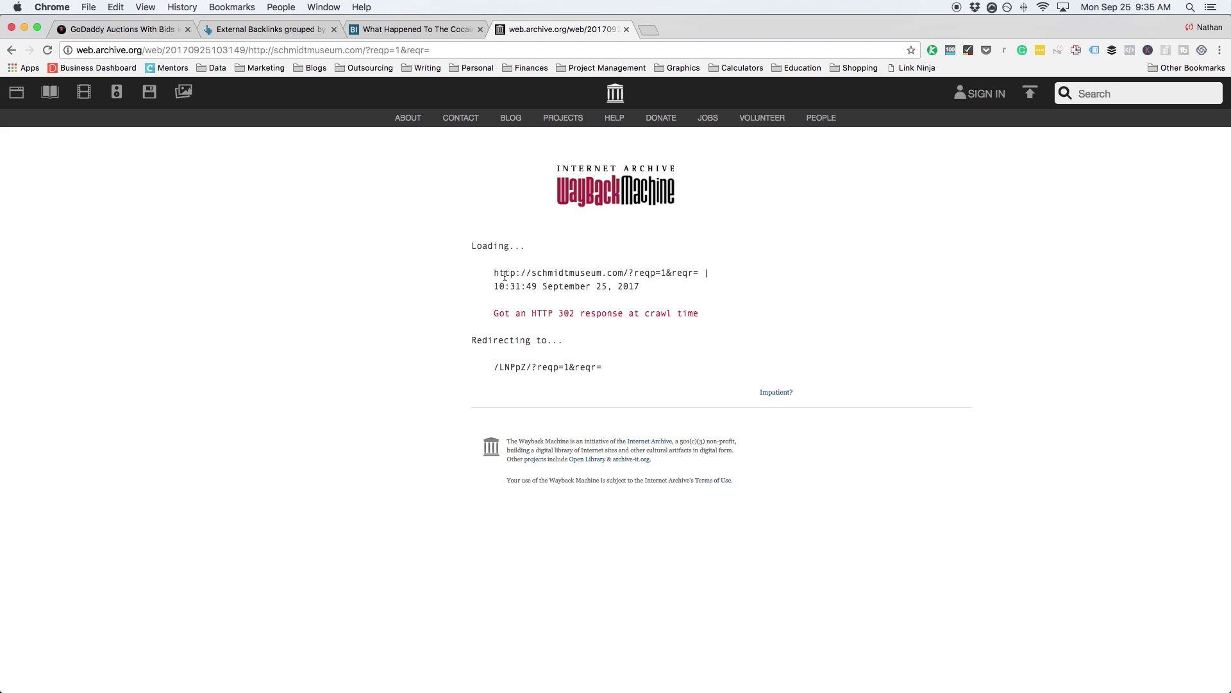
pyautogui.click(10, 51)
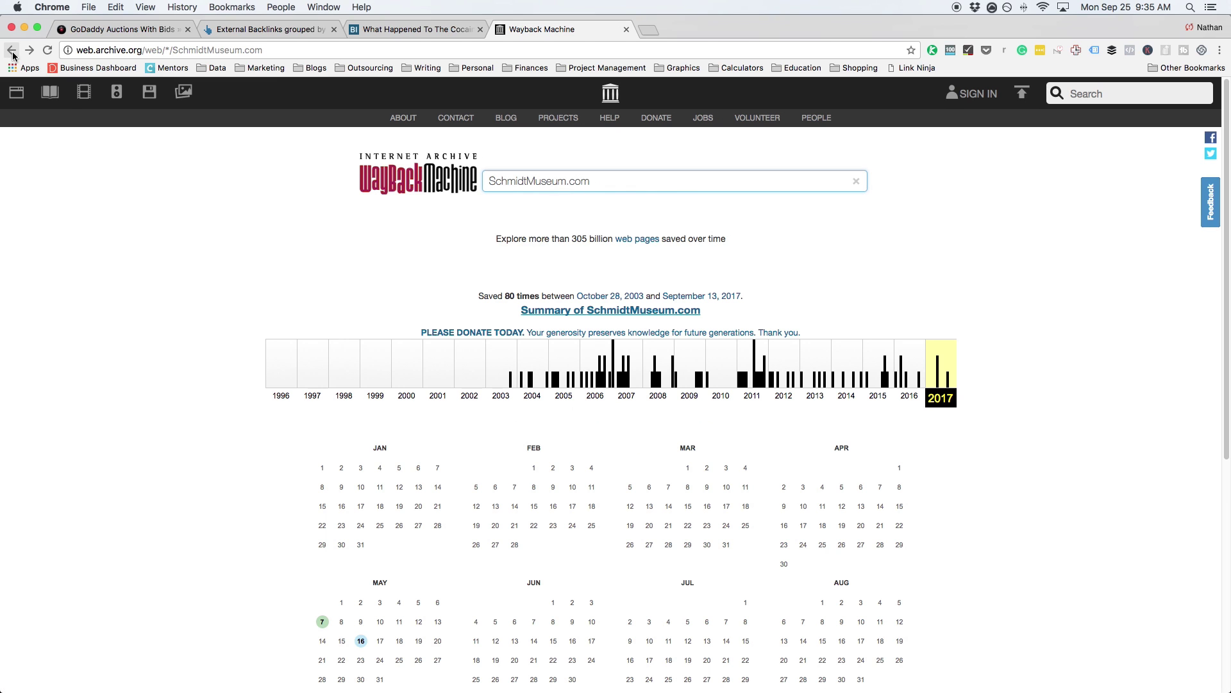
pyautogui.click(911, 379)
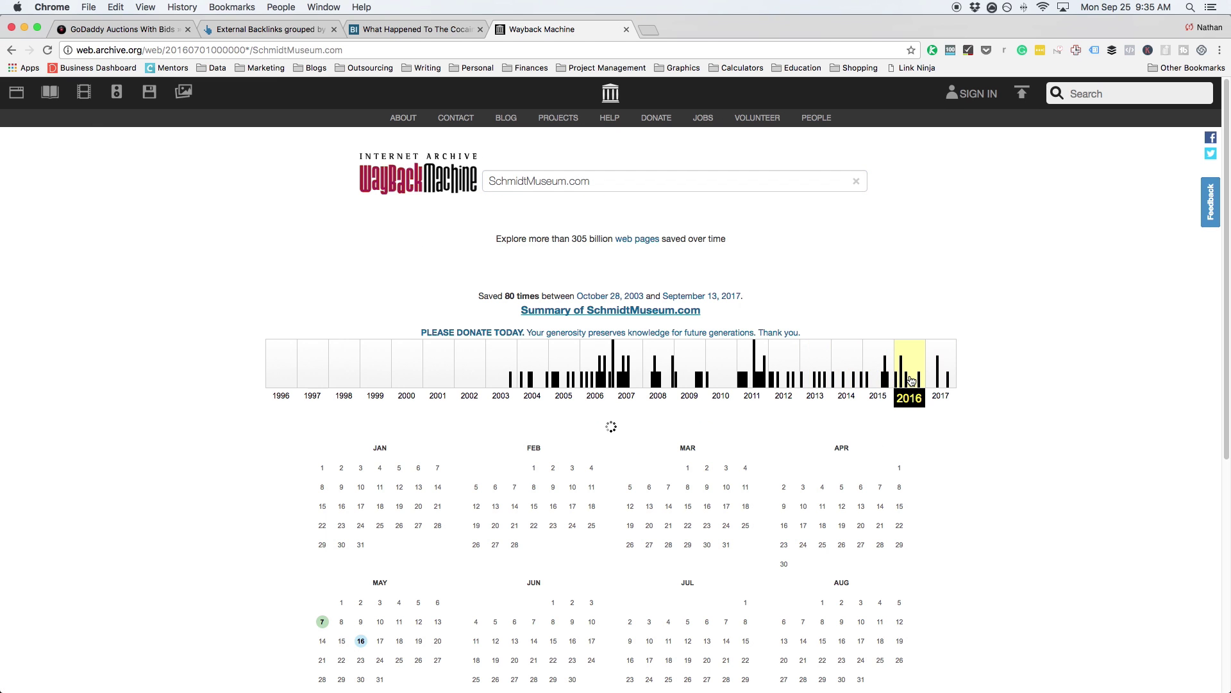
# - Open the March 2016 capture of schmidtmuseum.com and scroll through its Mother And Beauty blog
pyautogui.click(746, 490)
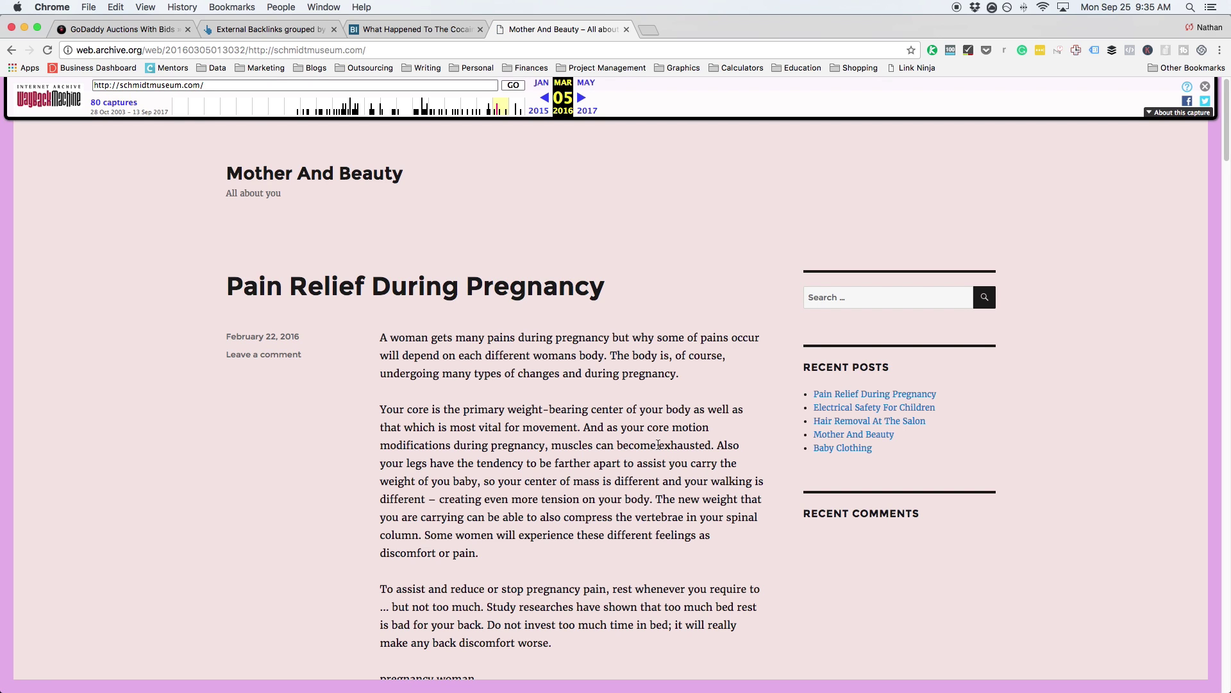
pyautogui.scroll(-9, 840, 407)
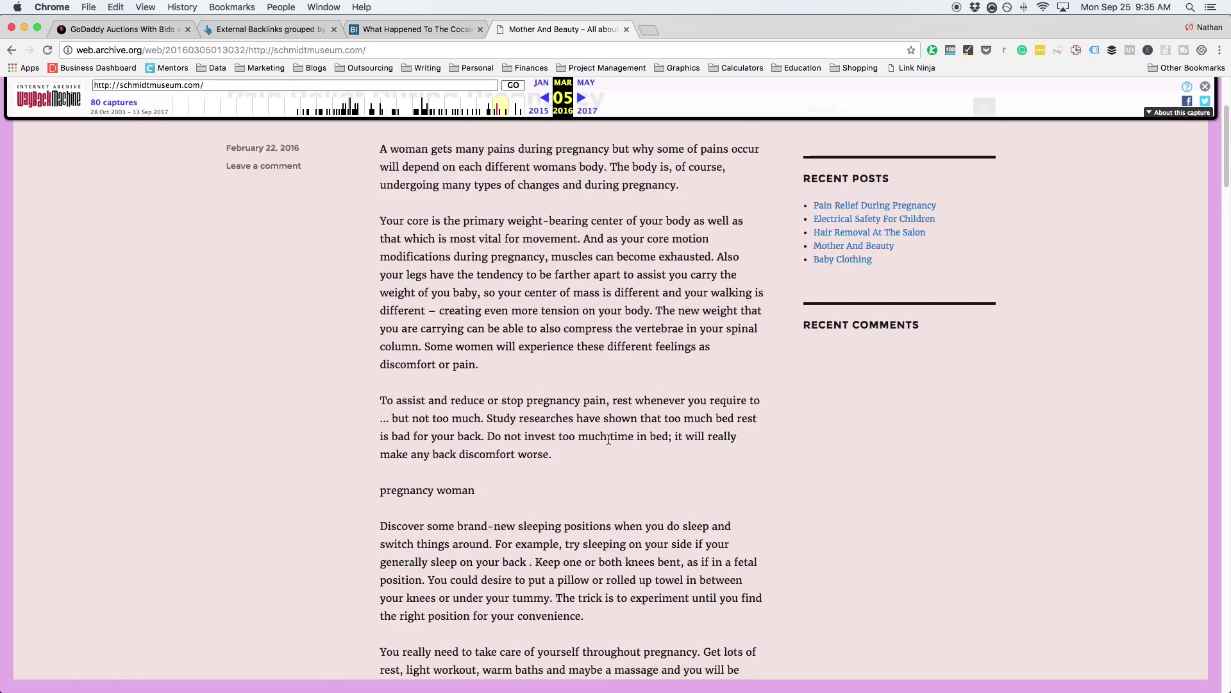
pyautogui.scroll(-9, 590, 446)
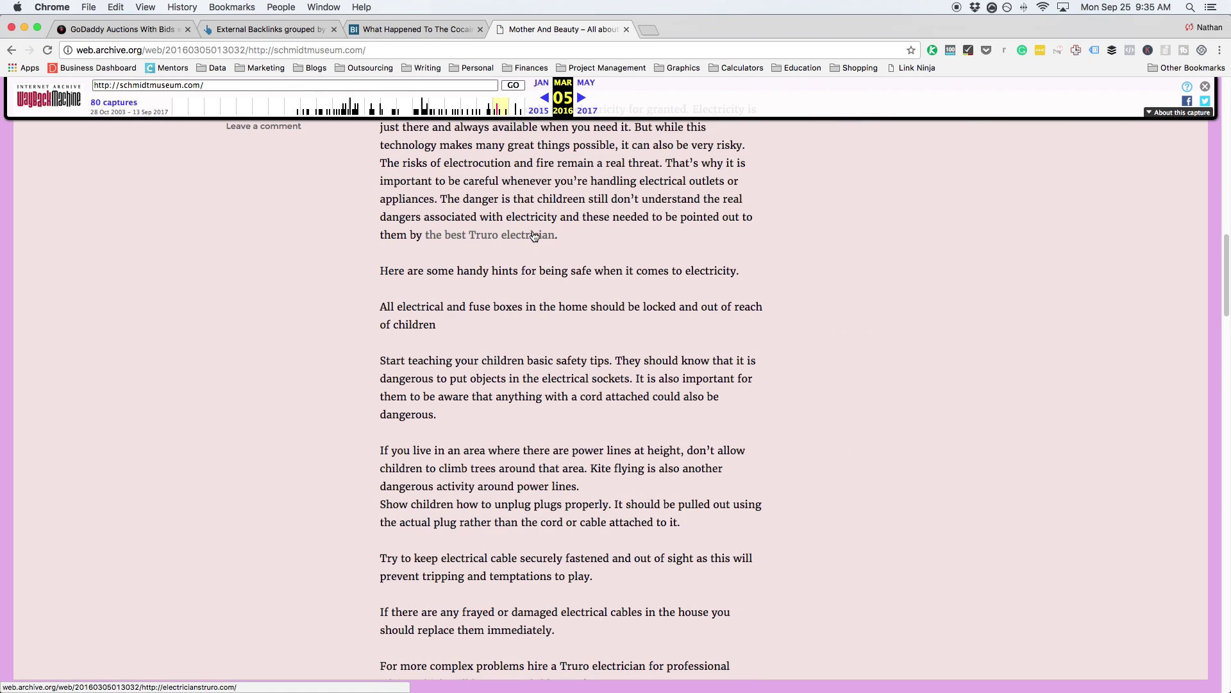
pyautogui.scroll(-15, 629, 379)
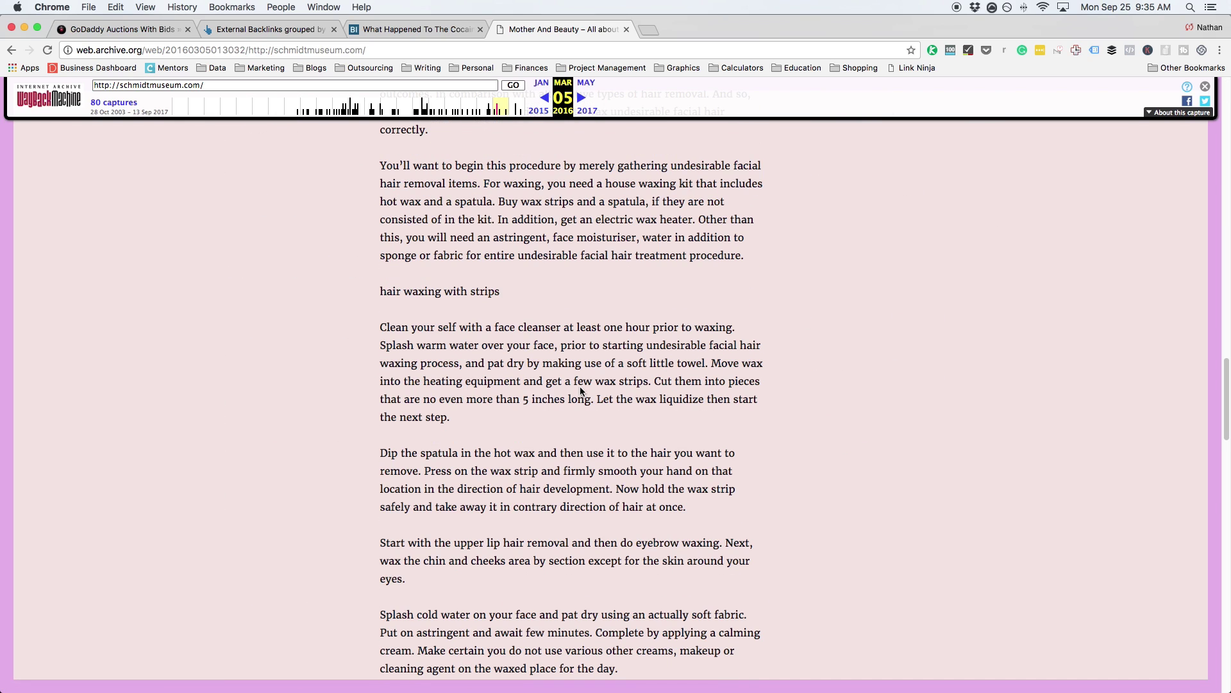
pyautogui.scroll(5, 618, 399)
pyautogui.scroll(-20, 691, 289)
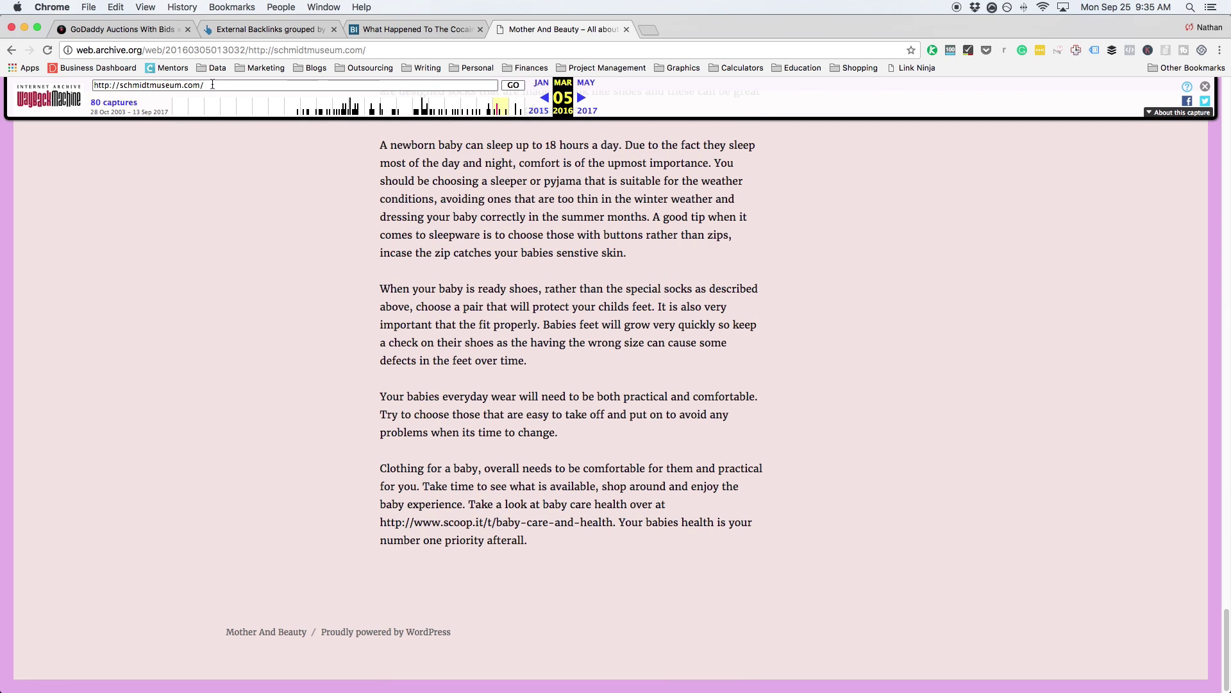
# - Copy the archived site's address and start a Google search for it in a new tab
pyautogui.moveTo(94, 85); pyautogui.dragTo(132, 86)
pyautogui.click(655, 28)
pyautogui.write('goo')
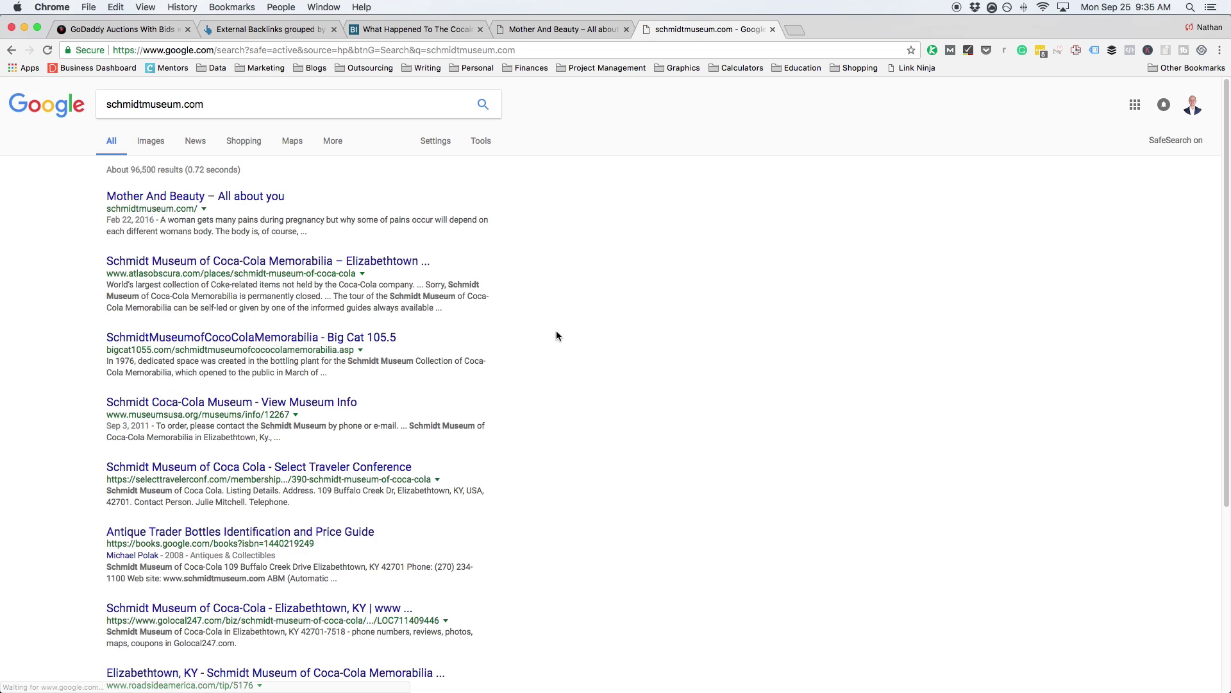
# - View Google's Aug 13, 2017 cached copy of schmidtmuseum.com and scroll its Mother And Beauty posts
pyautogui.click(204, 209)
pyautogui.click(215, 222)
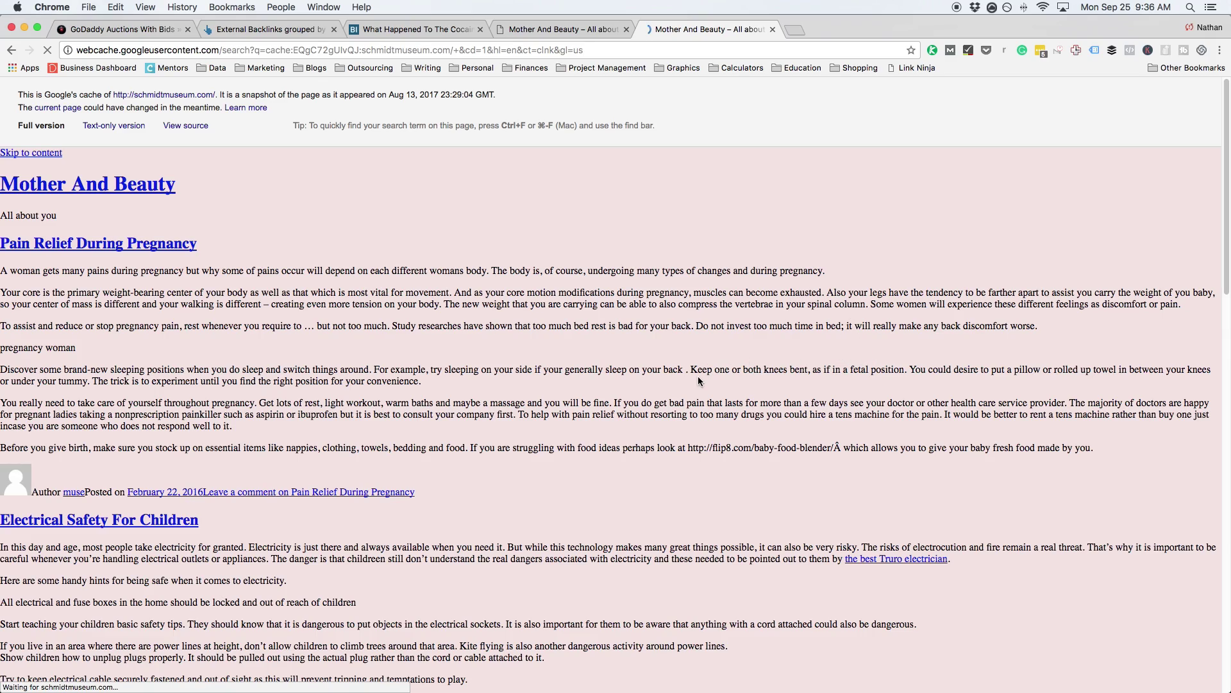
pyautogui.scroll(-20, 474, 414)
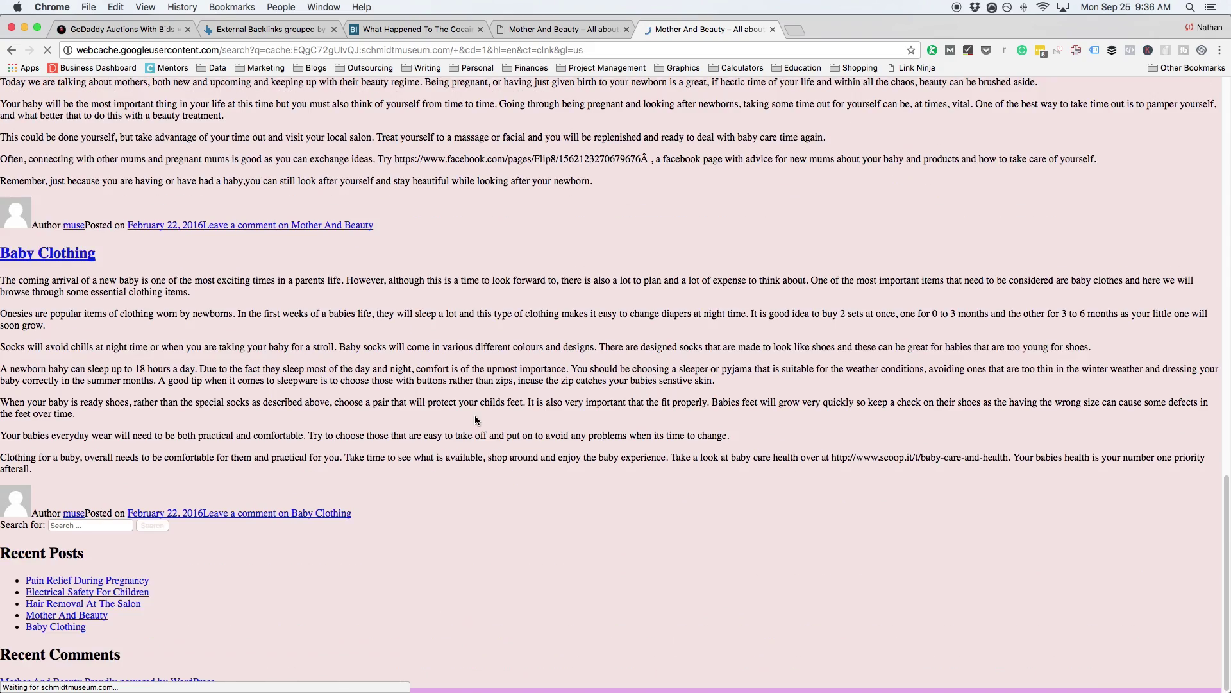
pyautogui.scroll(20, 467, 418)
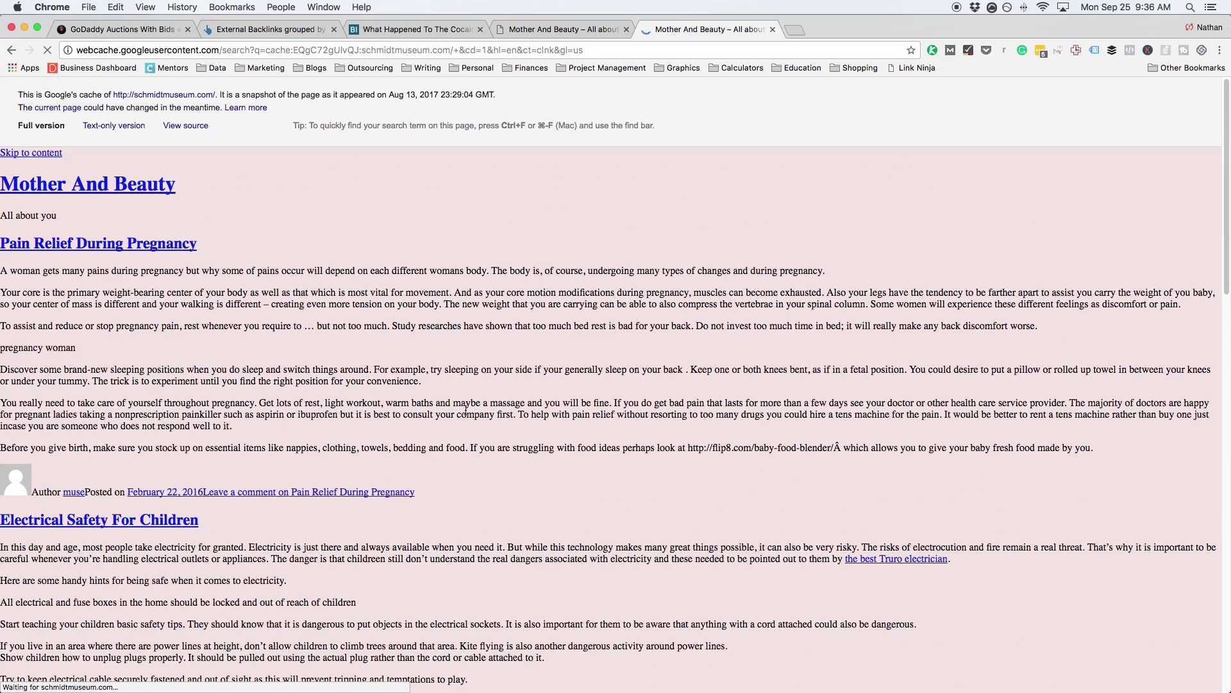
# - Copy ClarkeWilleyPaintings.com from the GoDaddy auctions list
pyautogui.click(264, 29)
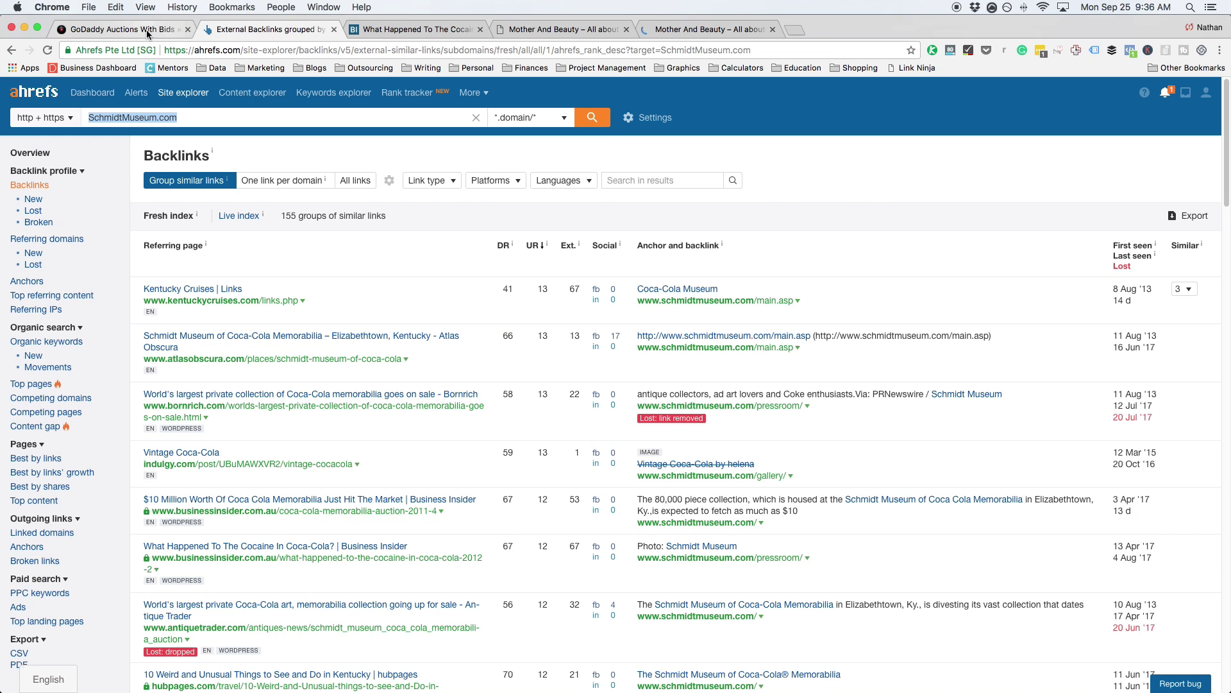
pyautogui.click(121, 29)
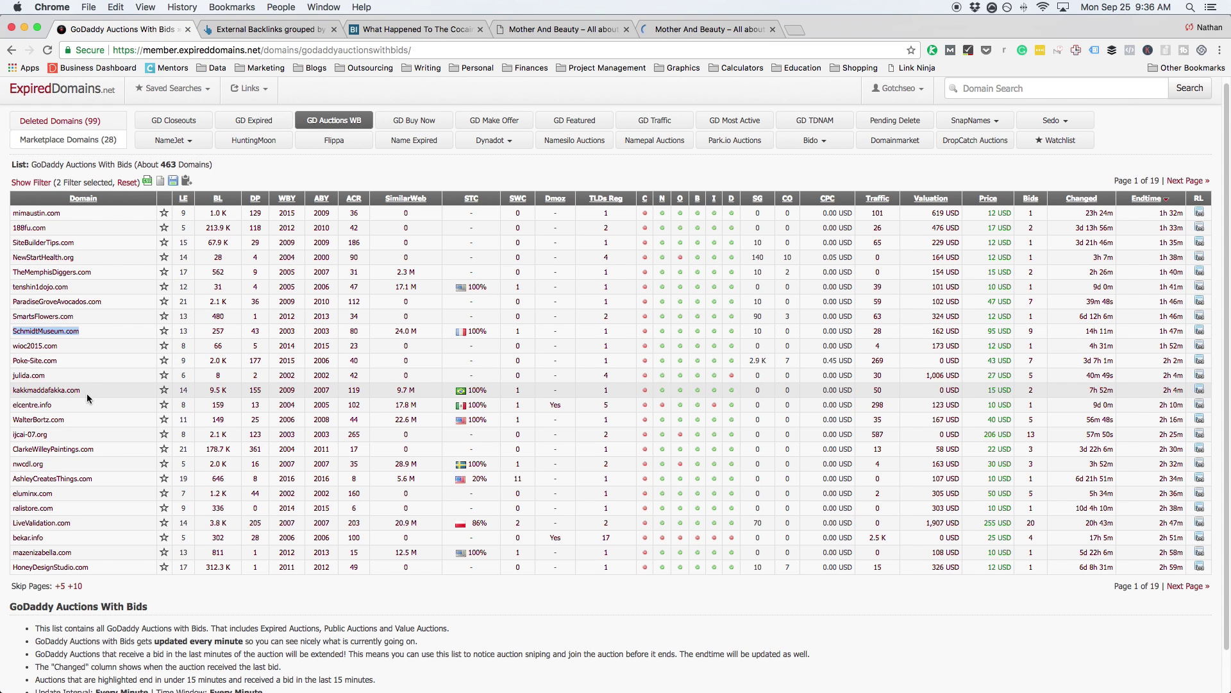
pyautogui.scroll(-2, 106, 449)
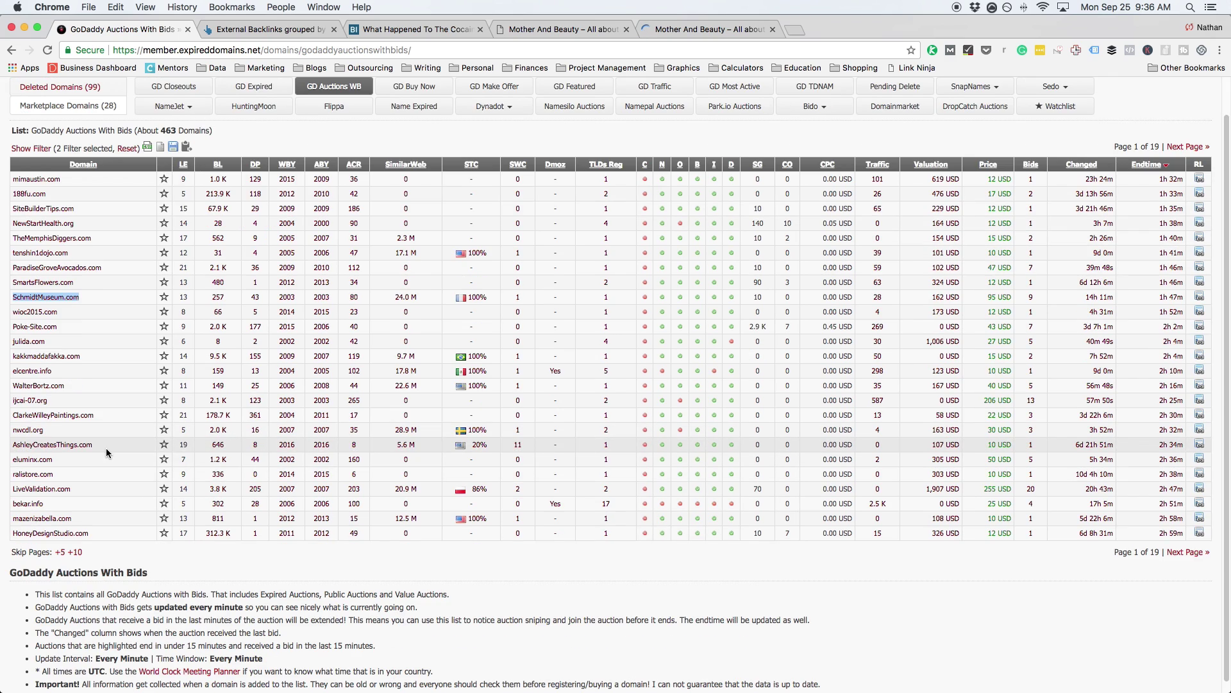
pyautogui.moveTo(103, 406); pyautogui.dragTo(14, 404)
pyautogui.press('super+c')
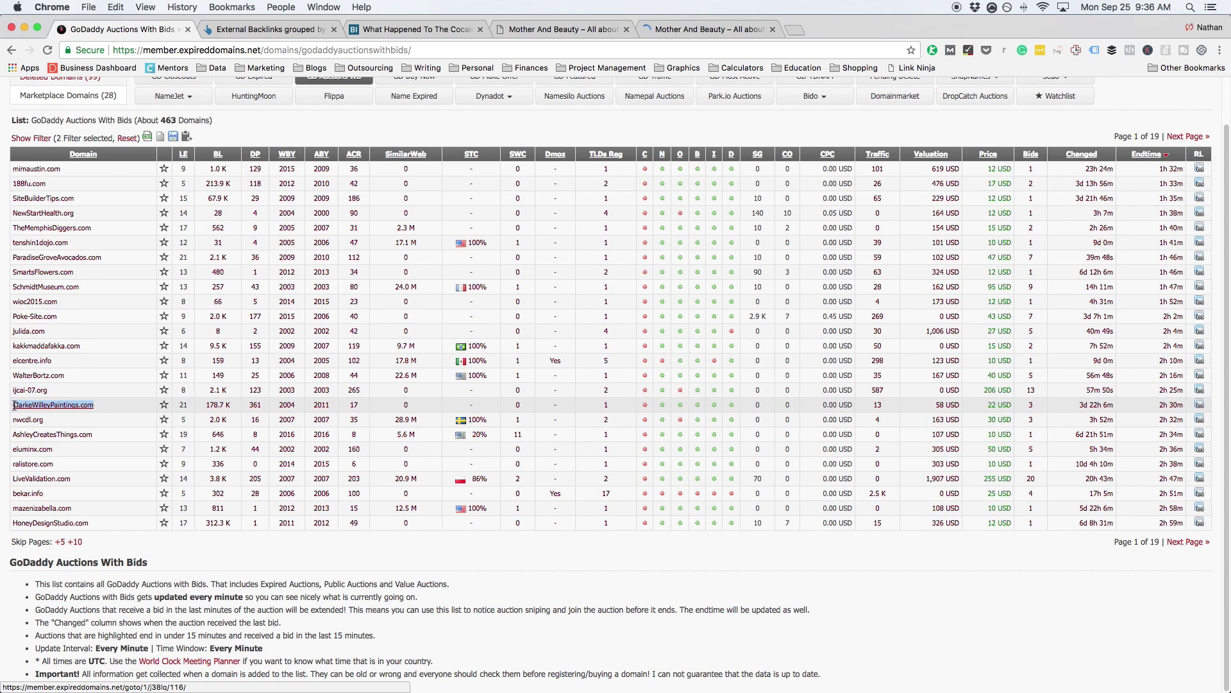
# - Check ClarkeWilleyPaintings.com's Ahrefs backlinks (739K, Kanken Backpack spam), then return to the auctions list
pyautogui.click(273, 29)
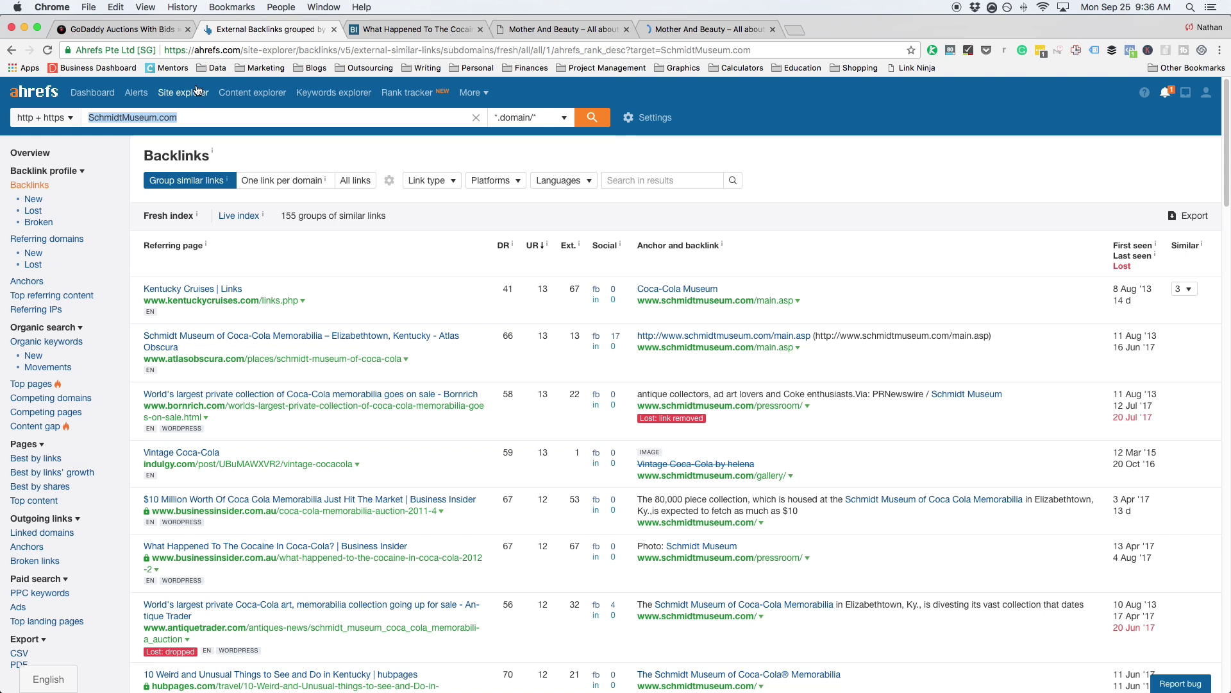
pyautogui.press('super+v')
pyautogui.press('Return')
pyautogui.click(481, 29)
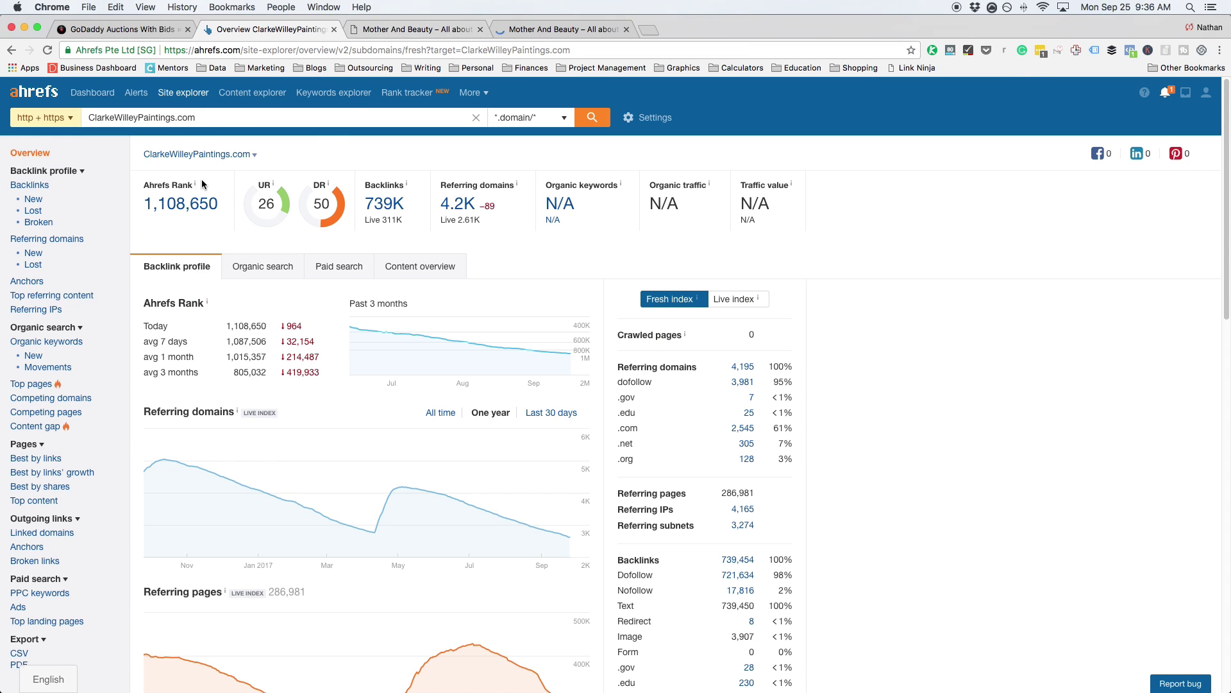
pyautogui.click(37, 186)
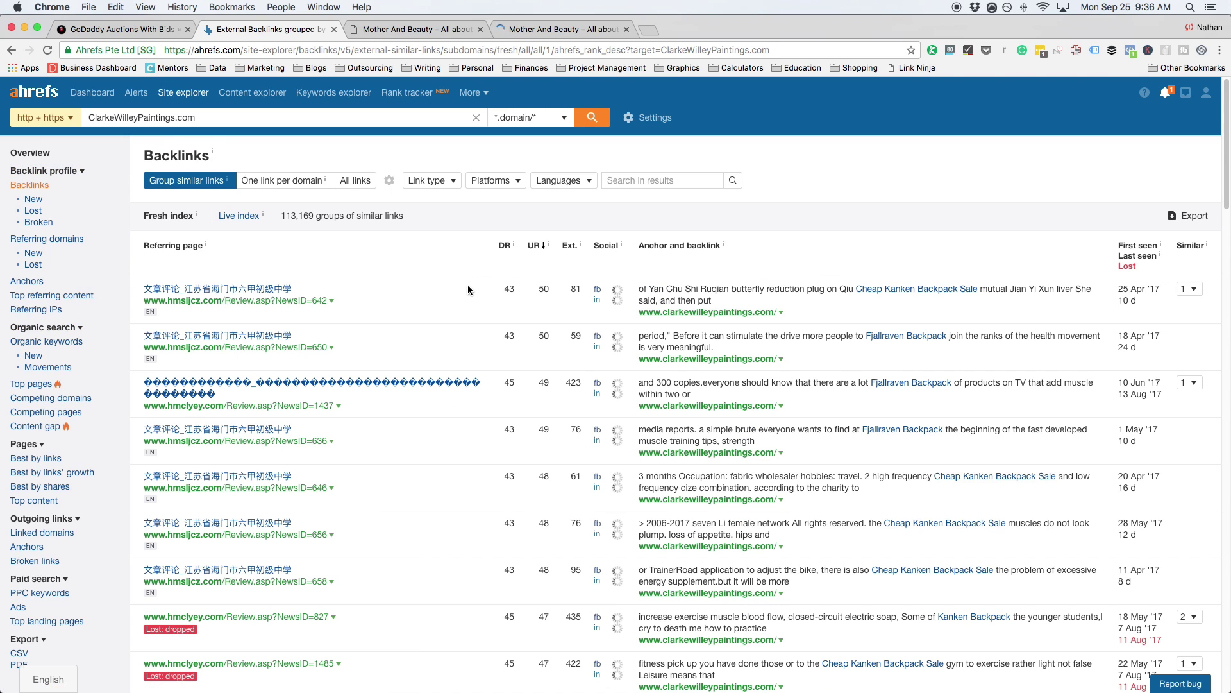
pyautogui.scroll(-3, 522, 290)
pyautogui.scroll(3, 521, 288)
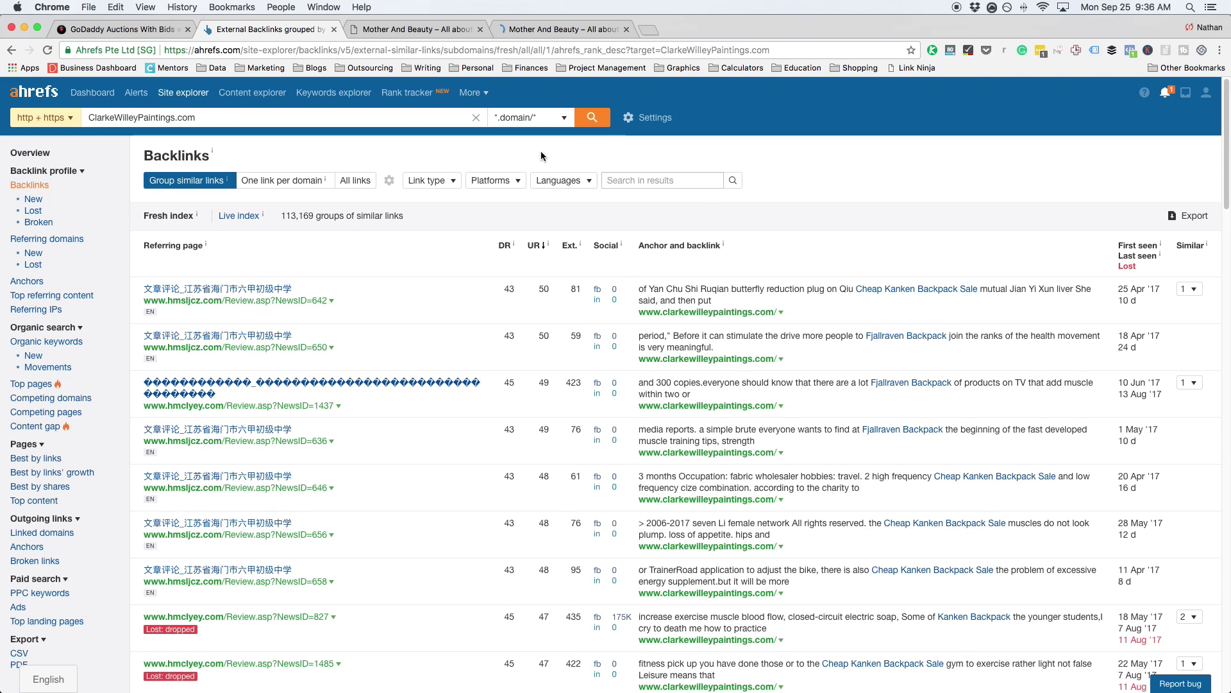
pyautogui.click(122, 30)
pyautogui.scroll(2, 565, 302)
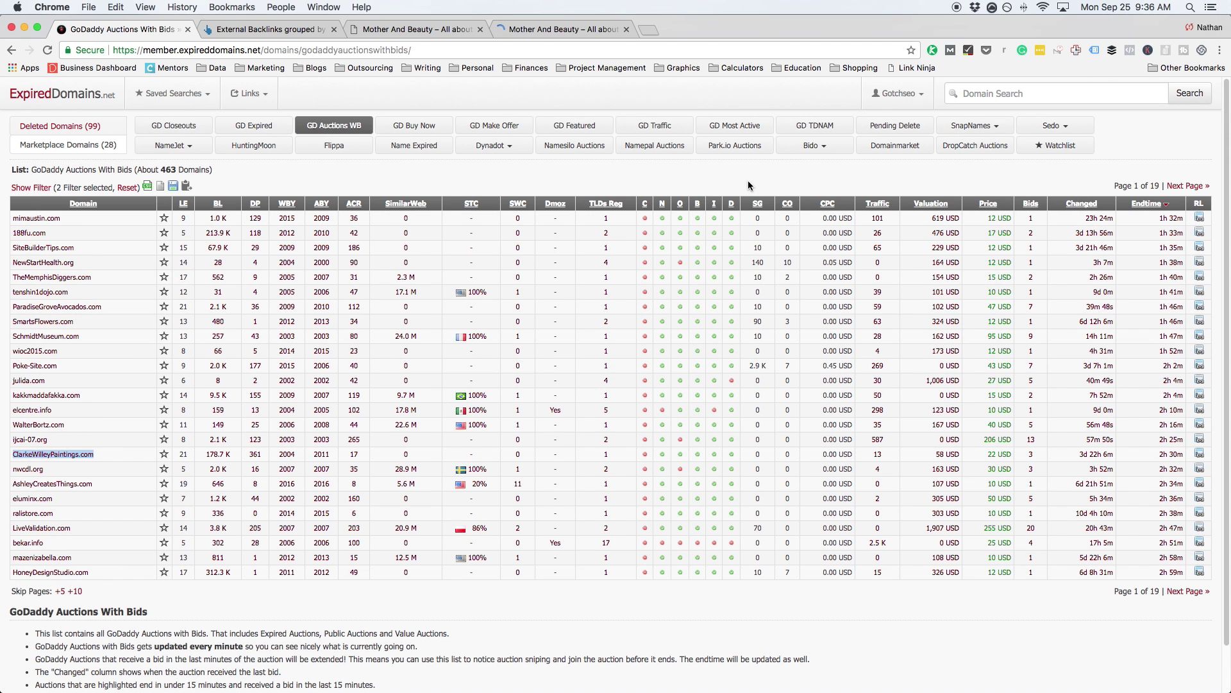